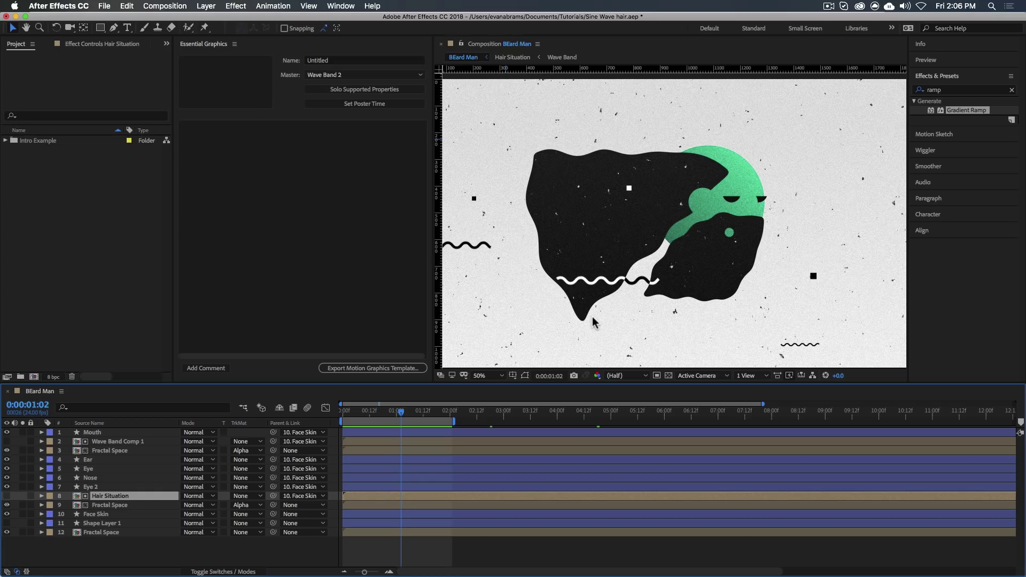
Create a new composition from the HDTV 1080 24 preset (1920×1080, 24 fps).
click(33, 377)
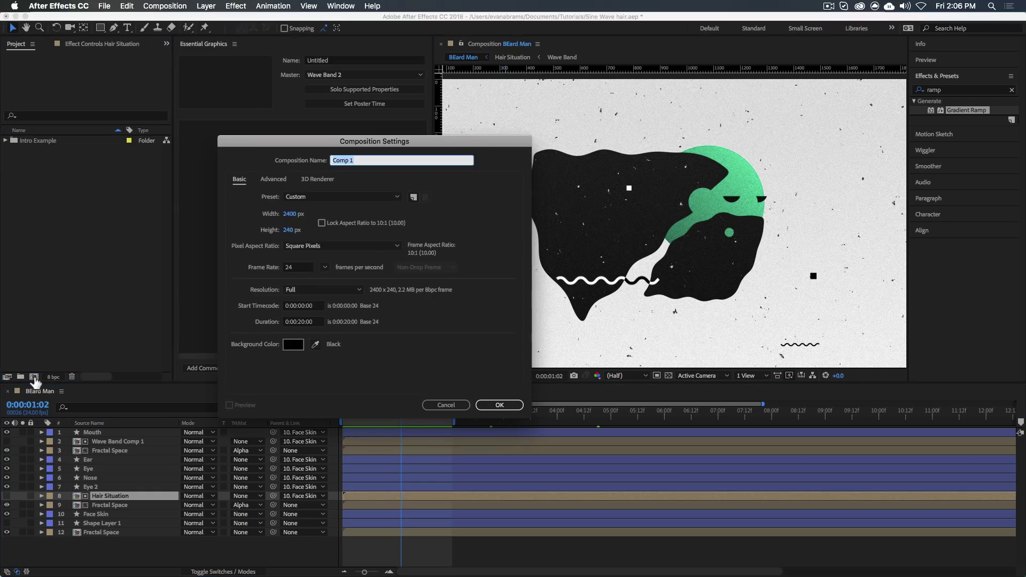
click(321, 197)
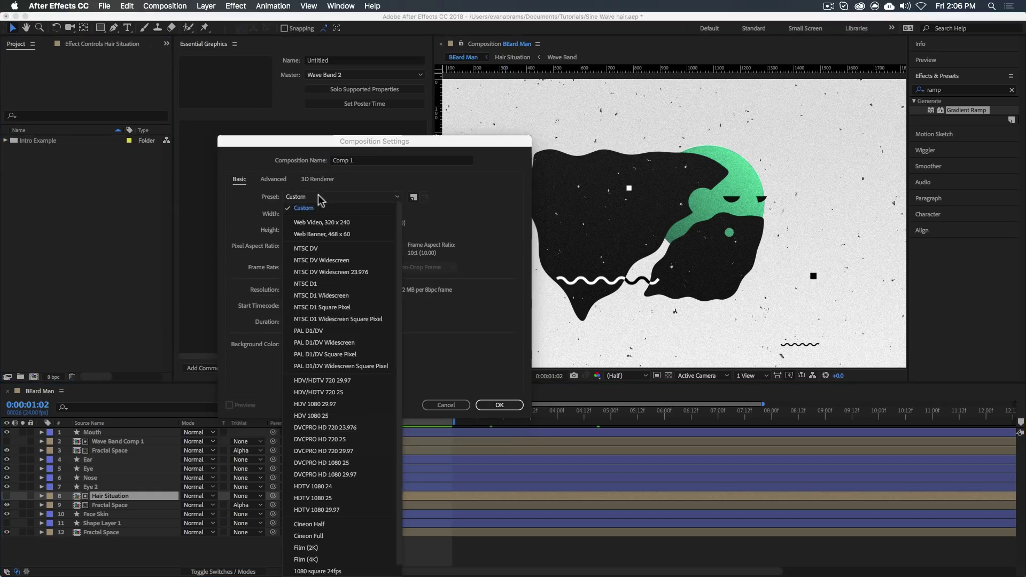
click(327, 486)
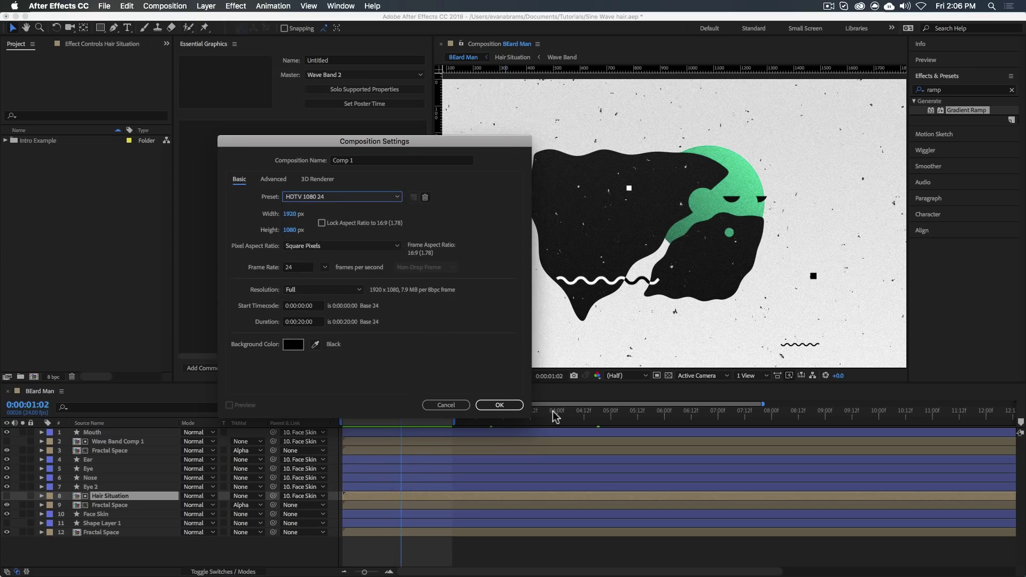
click(499, 405)
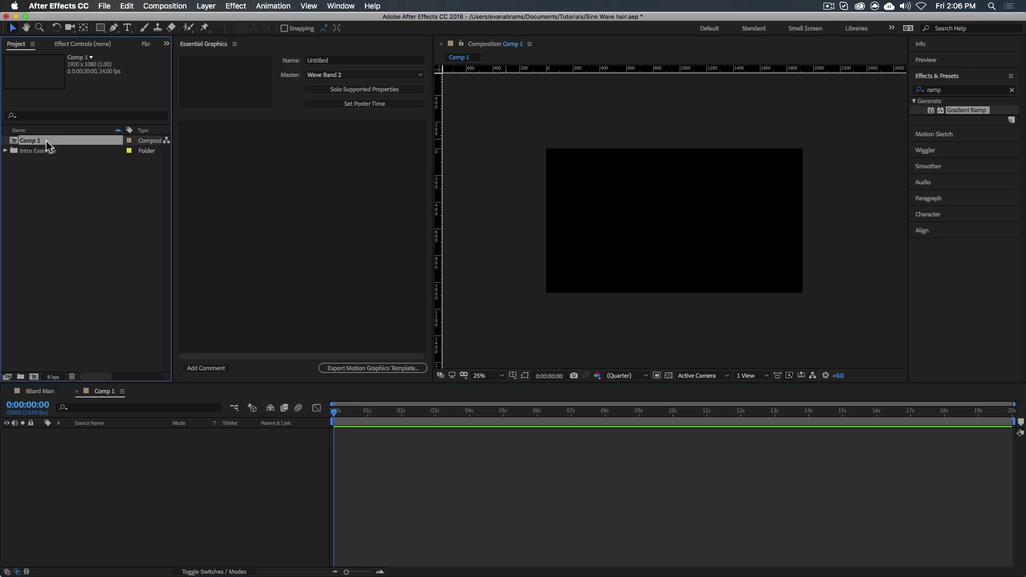
Rename the composition Assemby and widen the viewer panel.
key(Return)
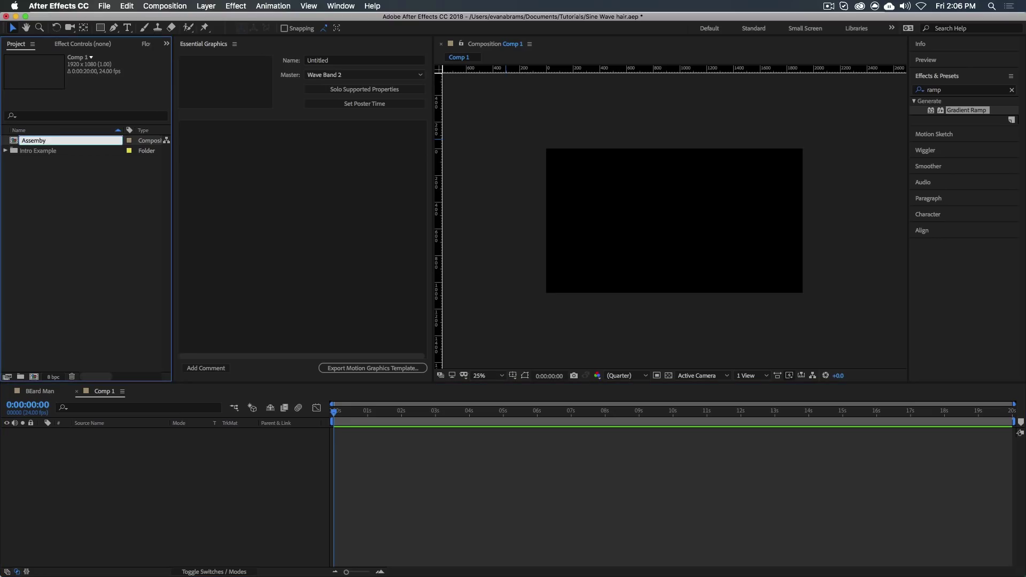
key(Return)
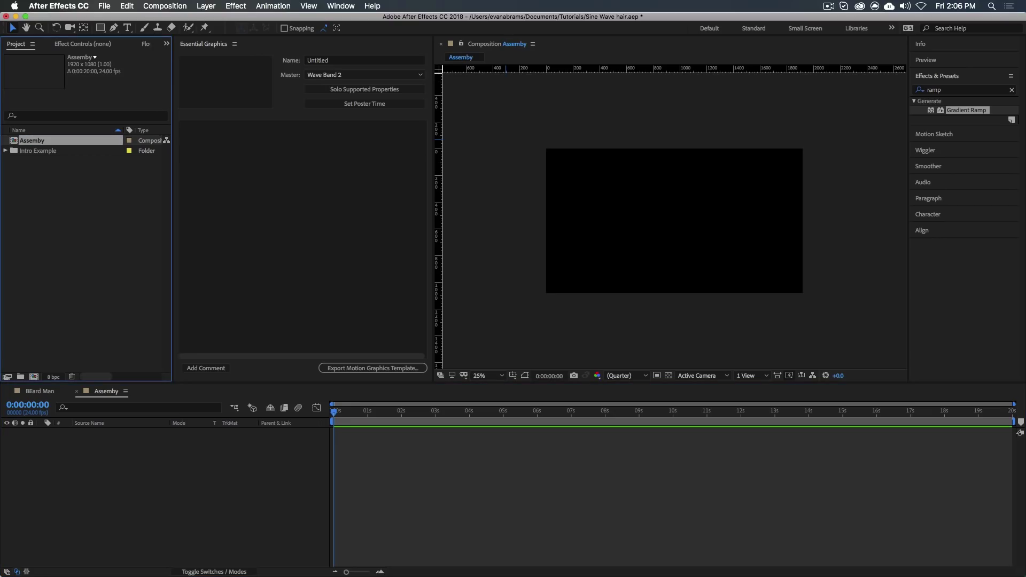
click(189, 475)
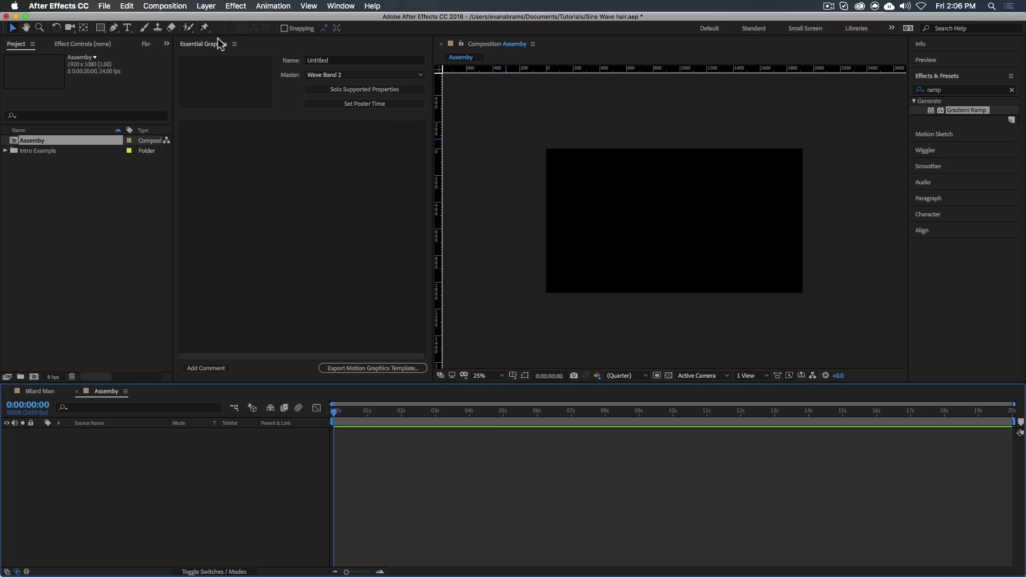
click(206, 49)
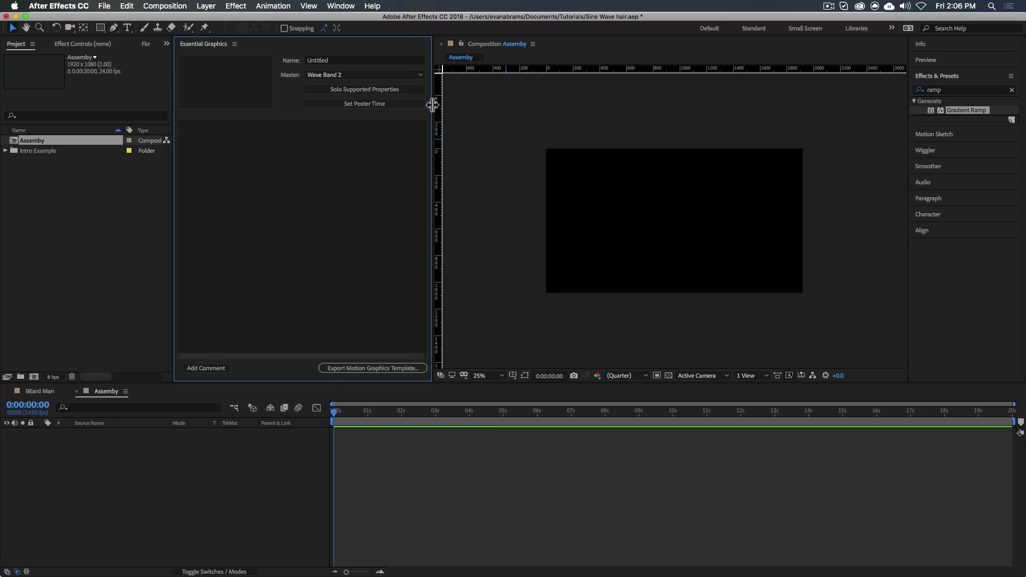
drag(432, 104, 199, 124)
scroll(579, 260, up, 1)
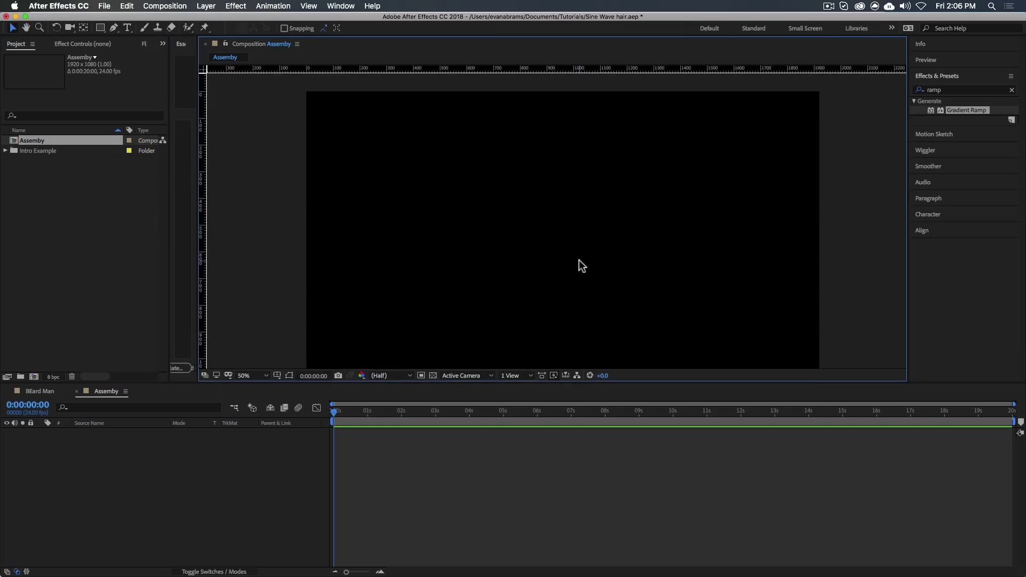
Add a full-frame ellipse and resize its path to a 360×360 circle.
scroll(582, 265, down, 1)
drag(100, 28, 156, 60)
double_click(101, 28)
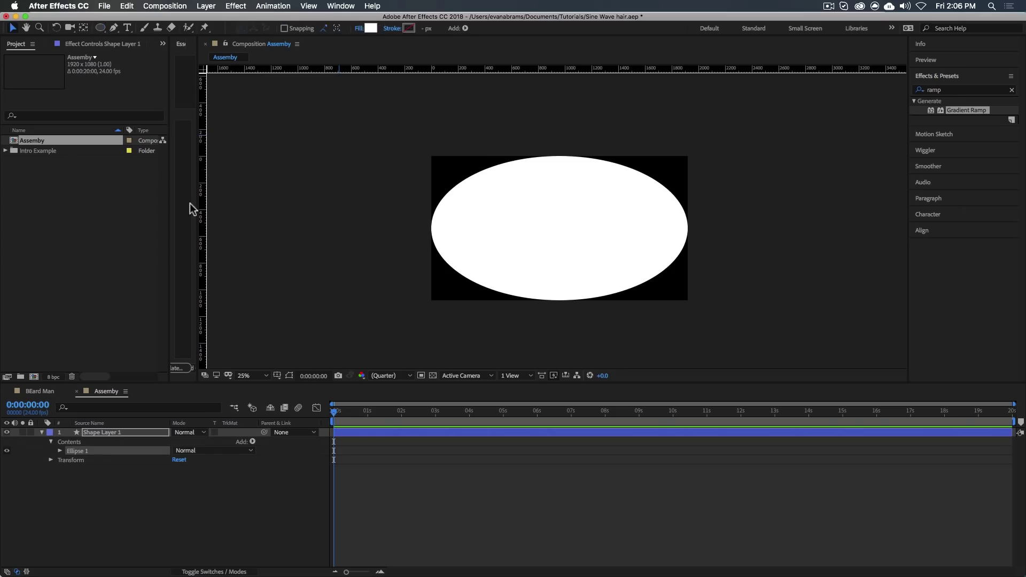
key(u)
key(u)
mouse_move(188, 469)
mouse_down()
mouse_move(165, 469)
mouse_move(187, 469)
mouse_up()
click(206, 469)
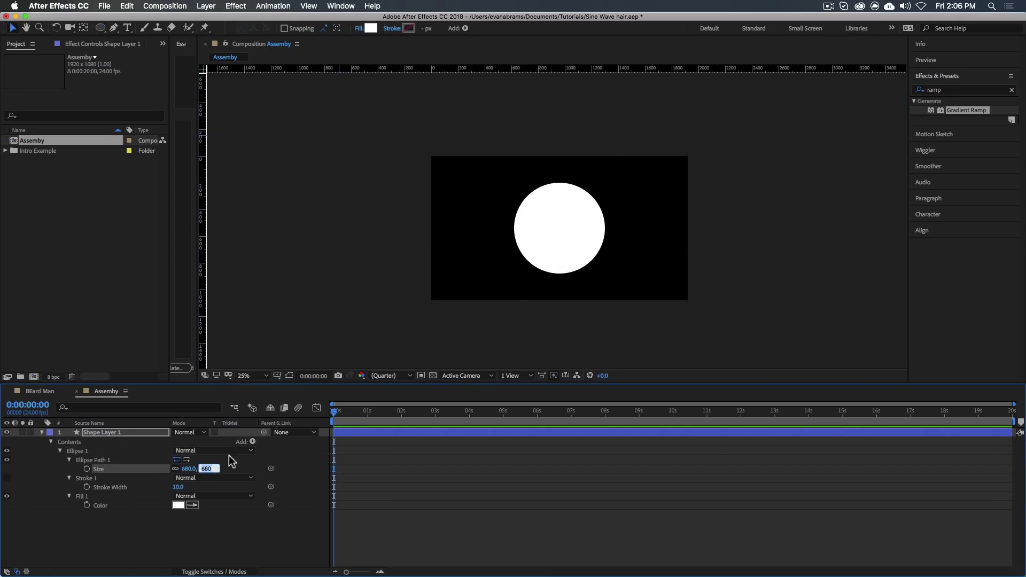
text(360)
key(Return)
Name the circle's layer Head.
click(517, 492)
scroll(560, 238, up, 1)
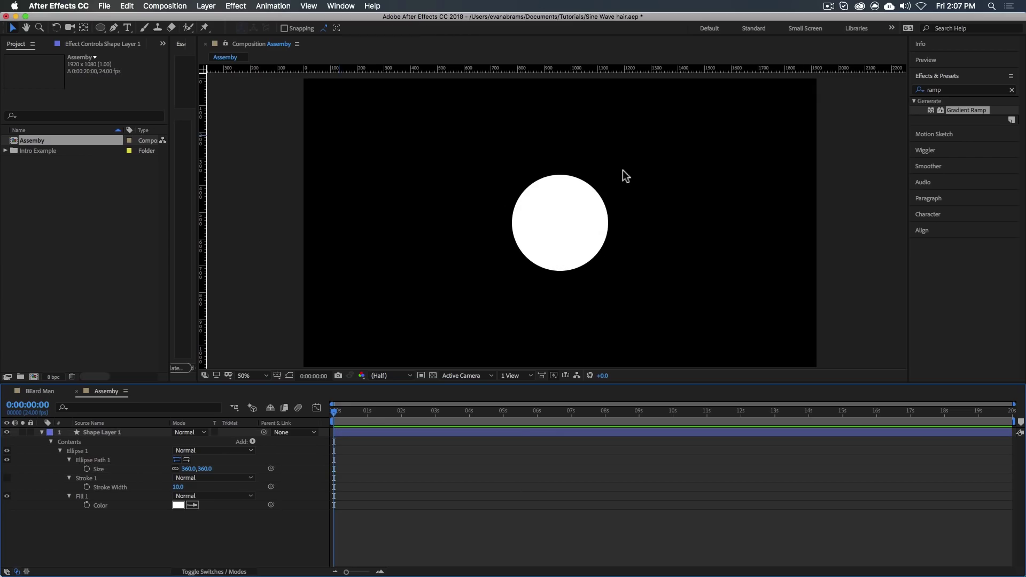
scroll(567, 224, down, 1)
click(519, 436)
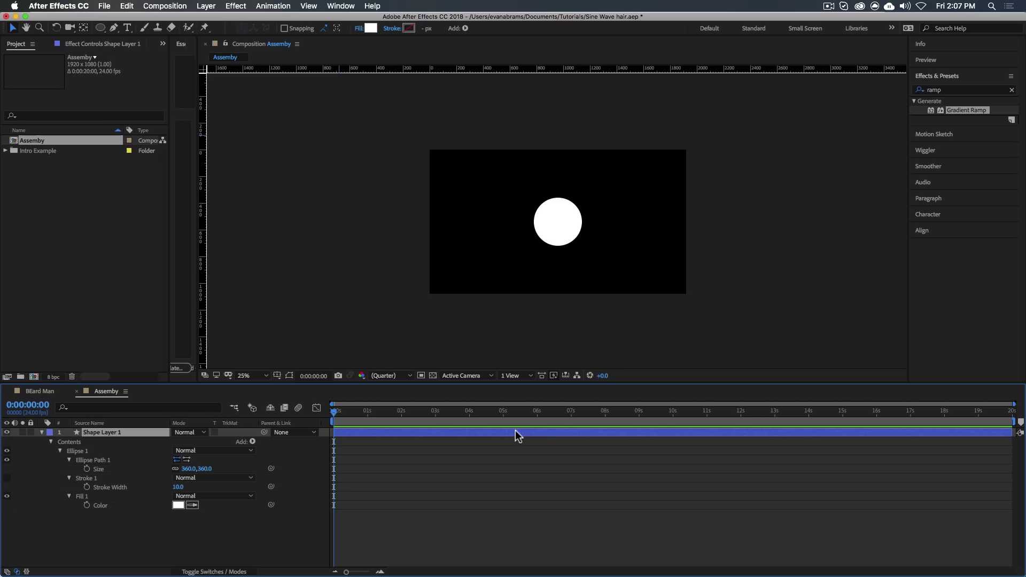
text(Head)
key(Return)
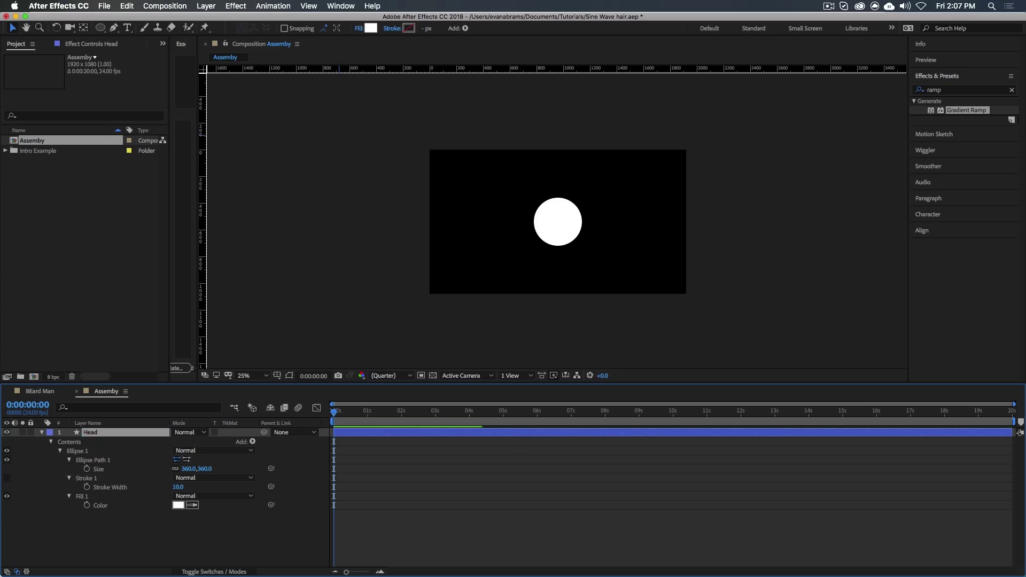
click(120, 477)
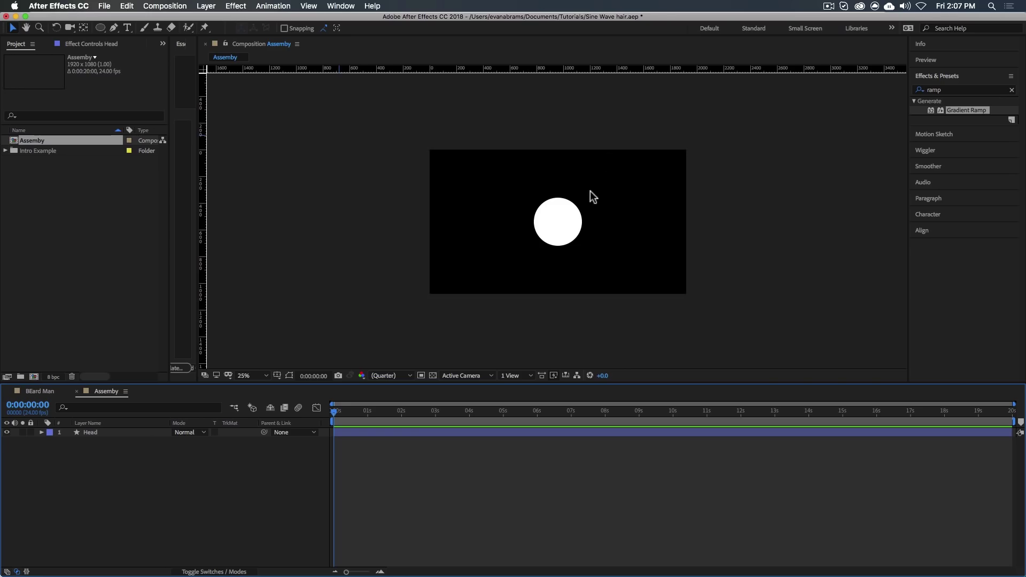
scroll(592, 197, up, 1)
Draw a curved pen shape overlapping the top-left of the Head circle.
click(114, 28)
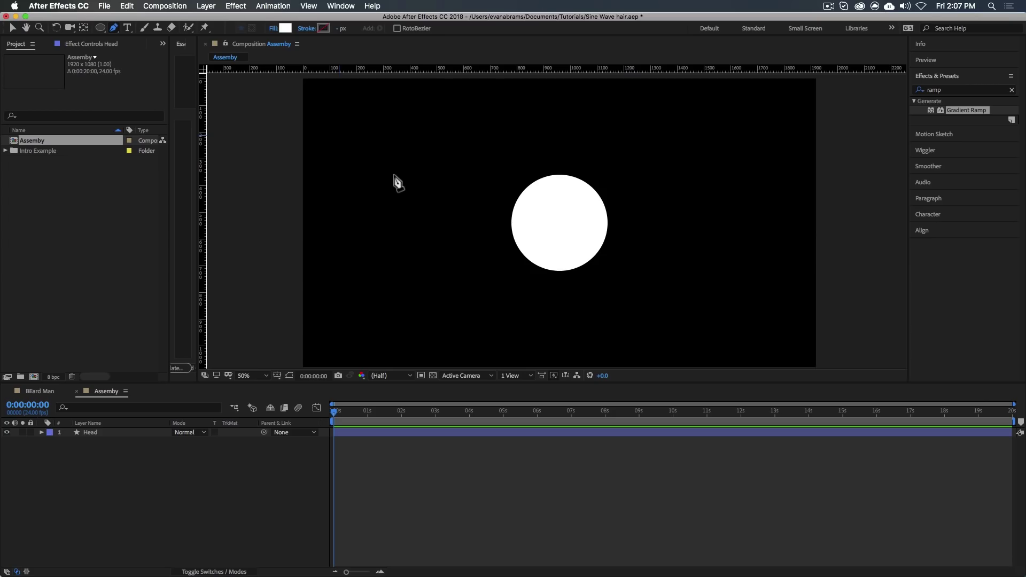
click(560, 175)
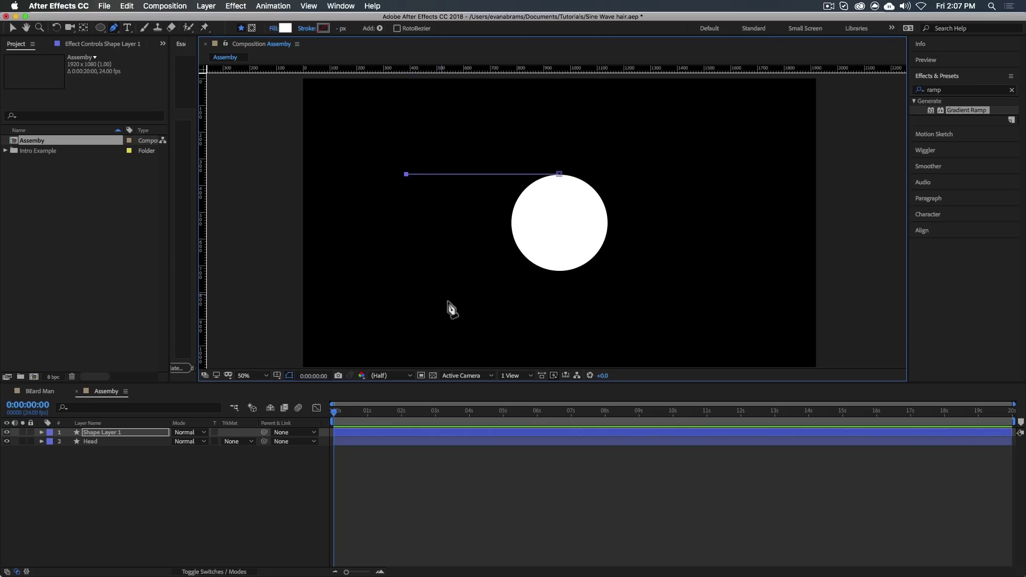
drag(457, 315, 529, 337)
click(578, 194)
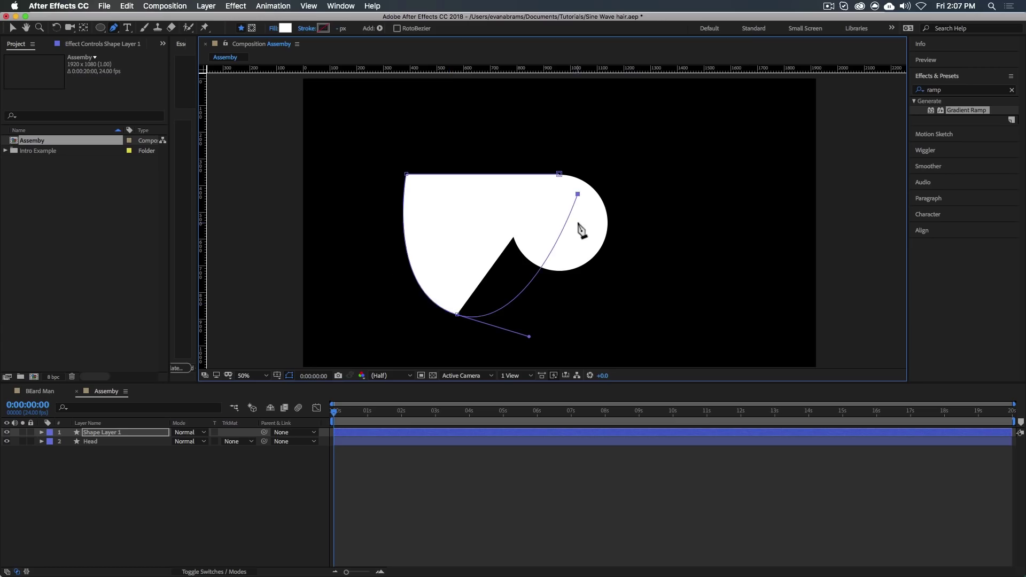
mouse_move(579, 195)
mouse_down()
mouse_move(590, 212)
mouse_move(597, 197)
mouse_up()
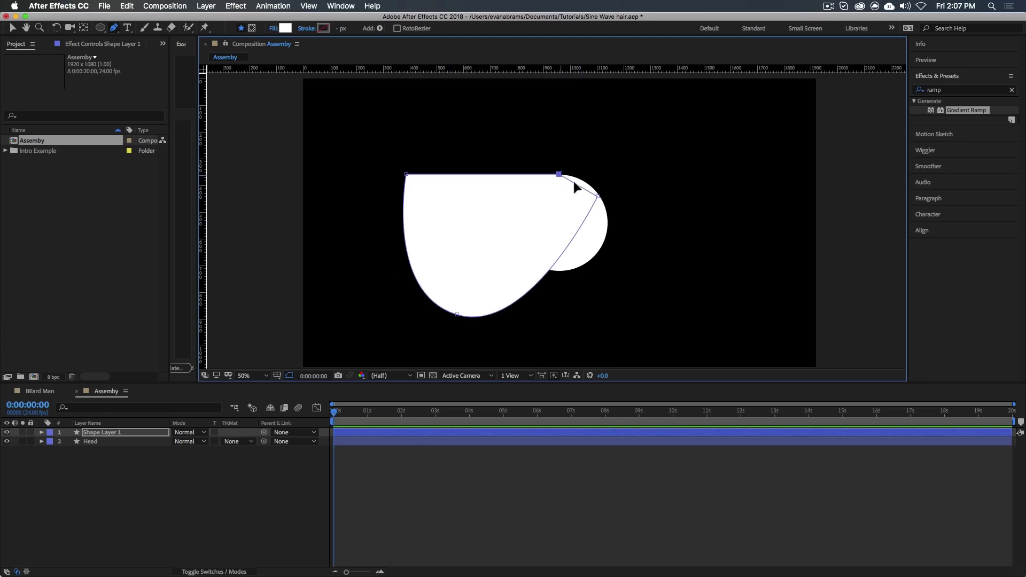
Fill the new shape with red FF4646.
click(285, 28)
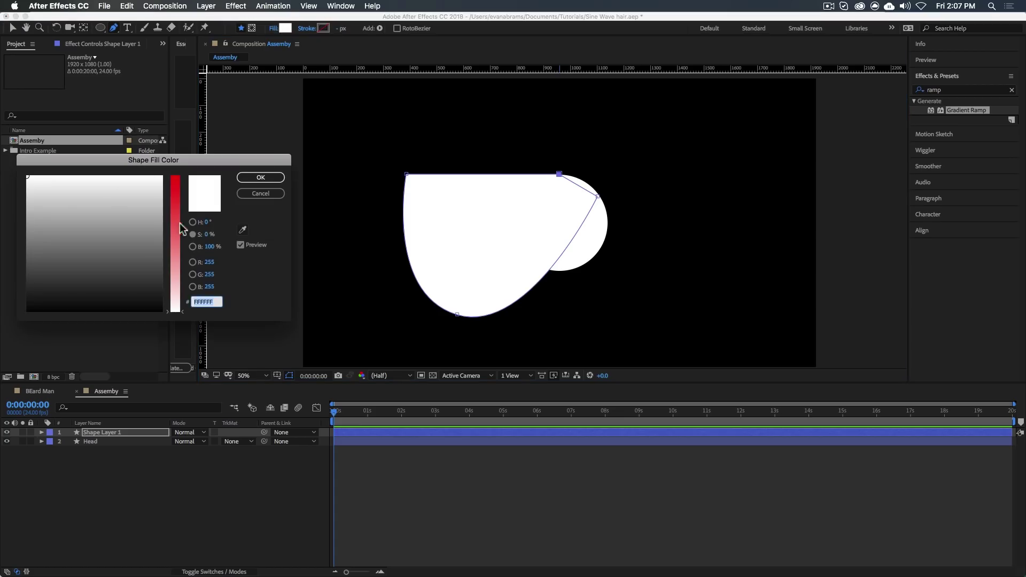
drag(177, 267, 176, 213)
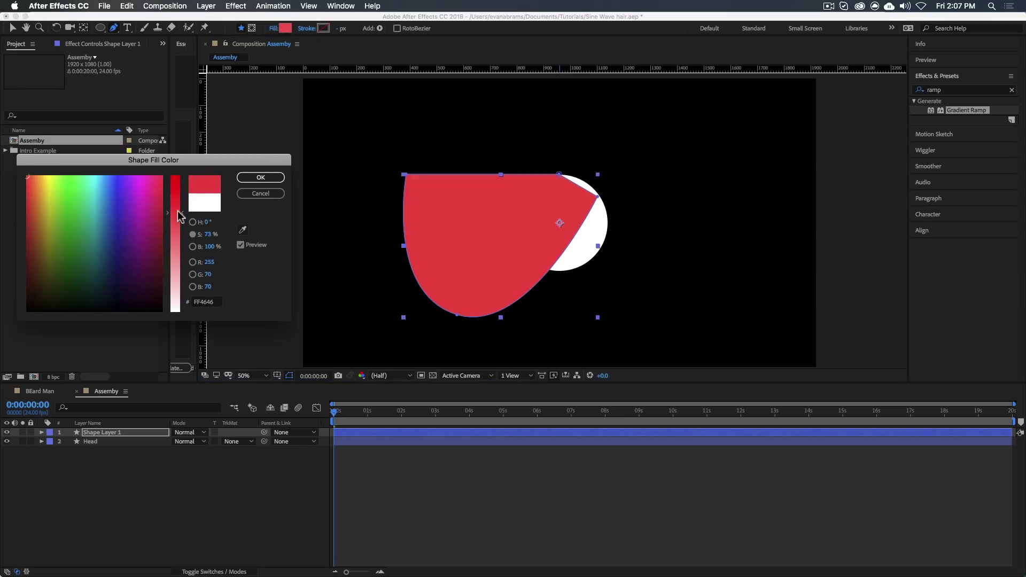
click(260, 178)
Smooth the red shape's bottom point with the Convert Vertex tool.
key(v)
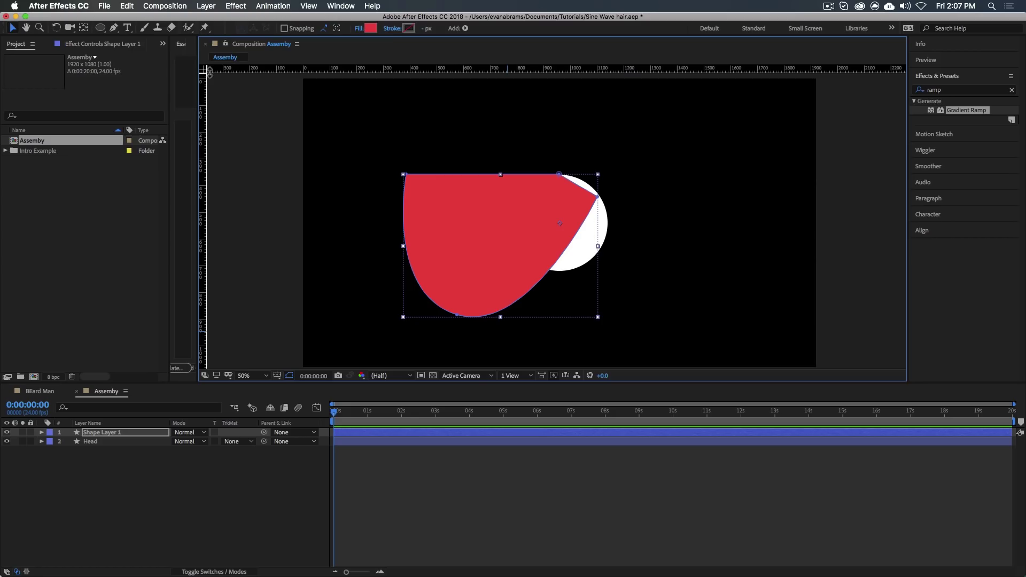
drag(114, 27, 156, 68)
drag(457, 315, 513, 325)
key(v)
scroll(588, 197, up, 6)
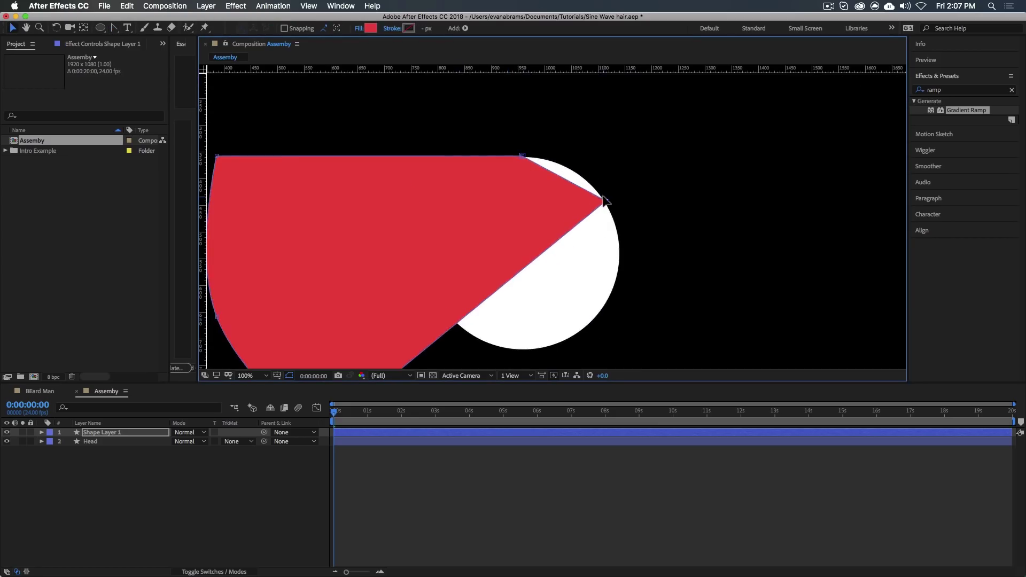
key(h)
scroll(428, 131, up, 3)
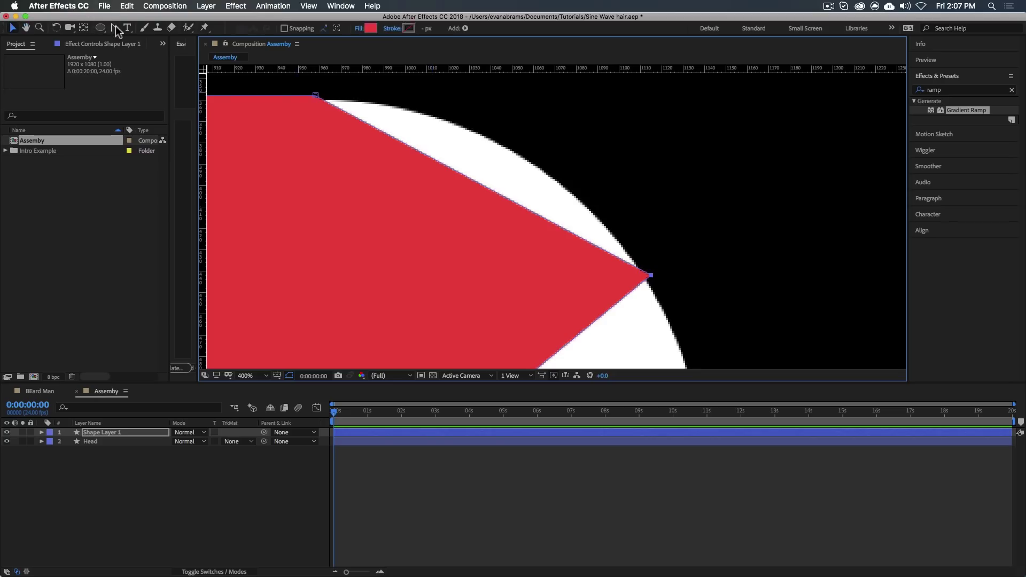
Drag the top vertex's Bezier handles so the red edge follows the circle's outline.
click(116, 27)
drag(316, 96, 237, 95)
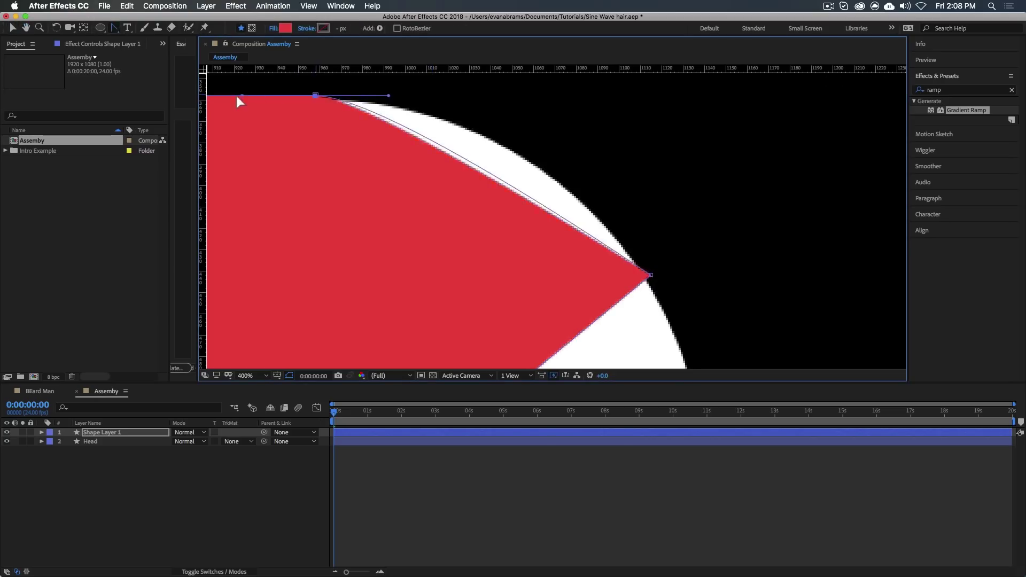
drag(395, 96, 535, 95)
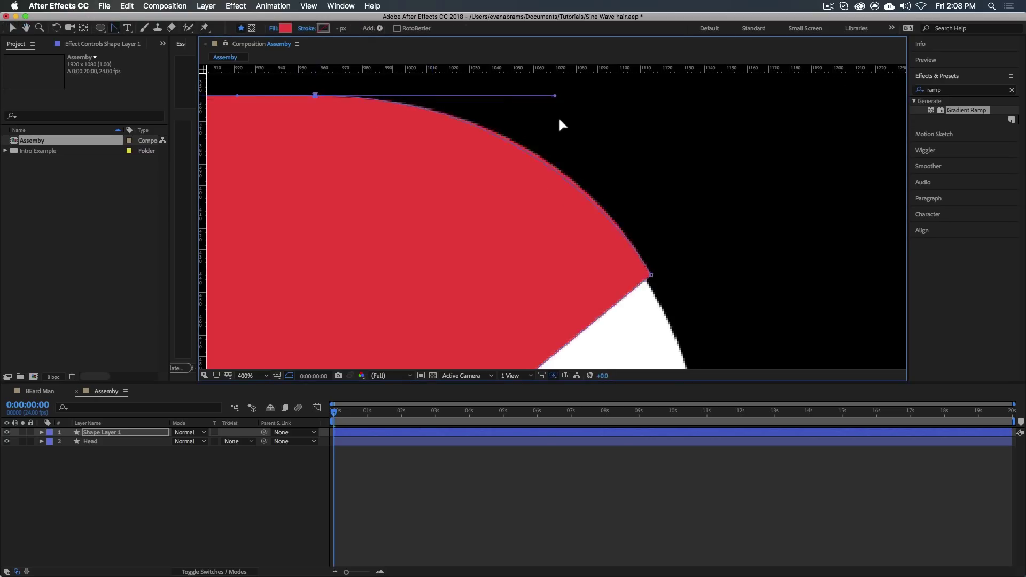
scroll(566, 129, down, 2)
scroll(596, 326, down, 4)
key(v)
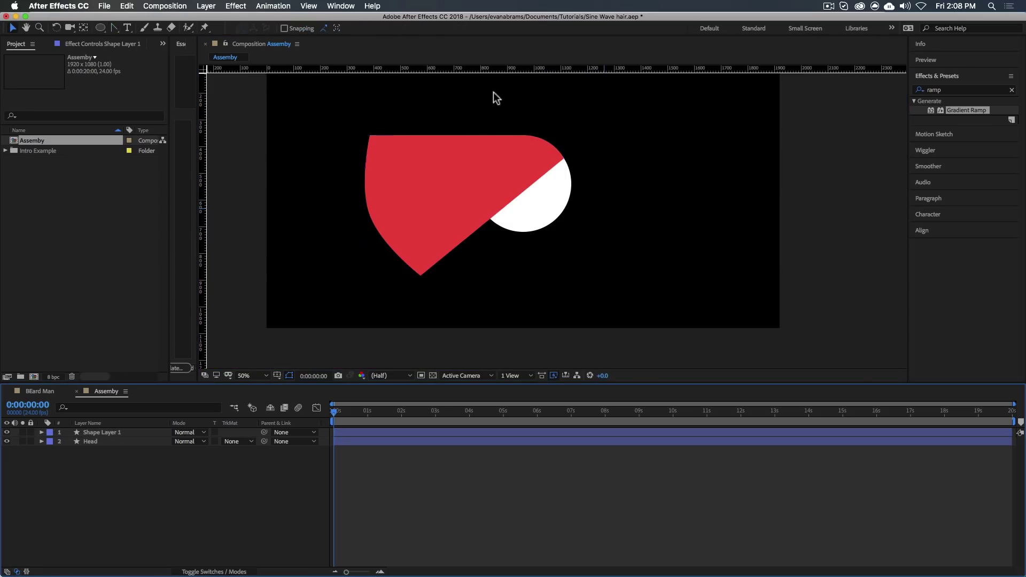
scroll(511, 142, up, 2)
click(609, 153)
scroll(613, 150, down, 2)
click(515, 482)
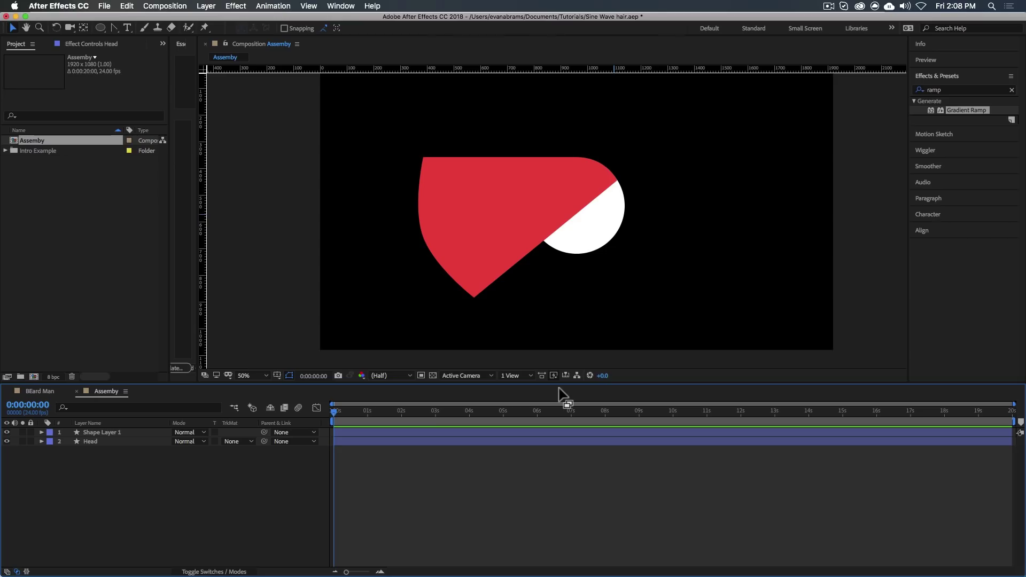
click(549, 213)
click(956, 89)
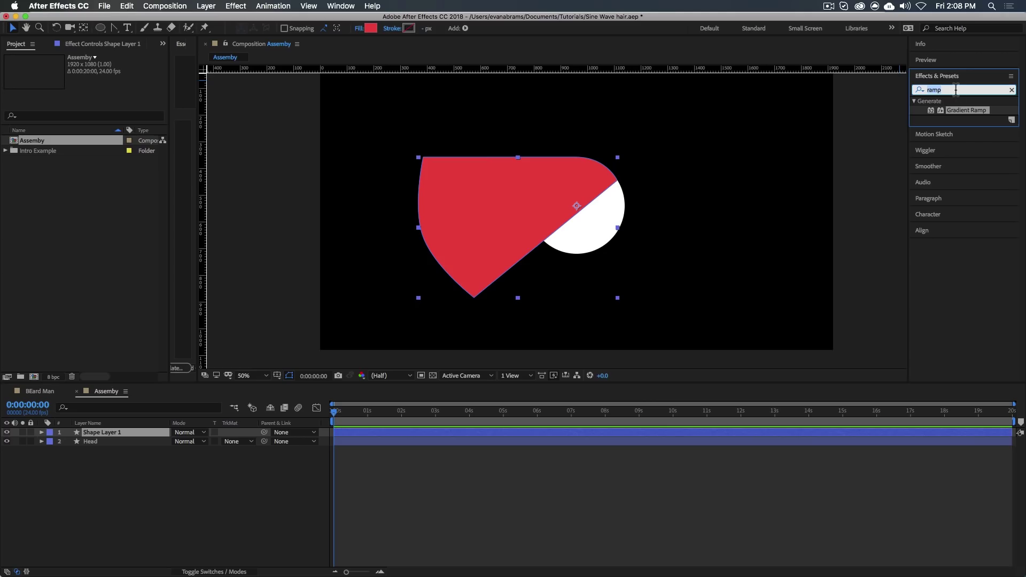
text(wave)
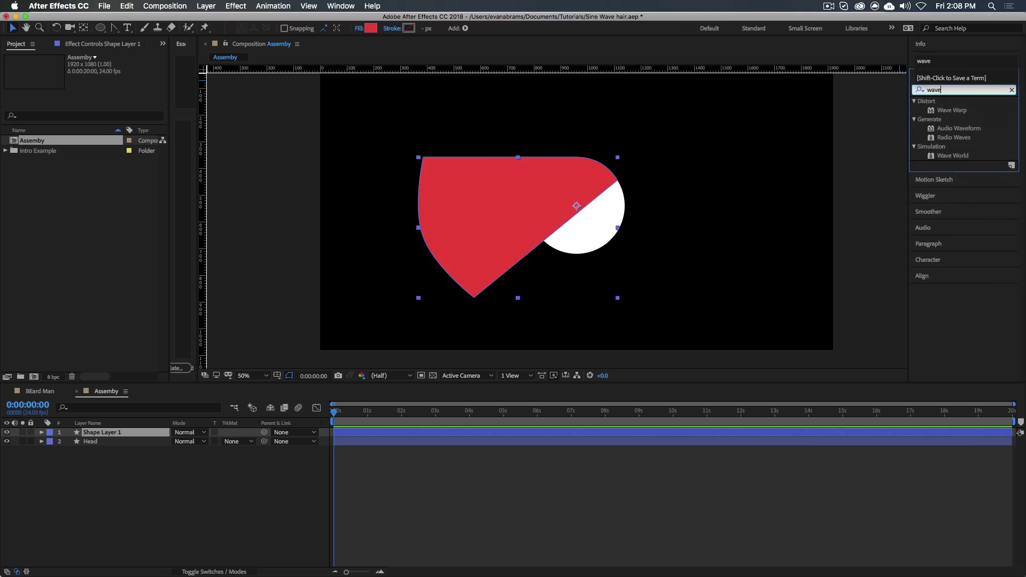
double_click(966, 109)
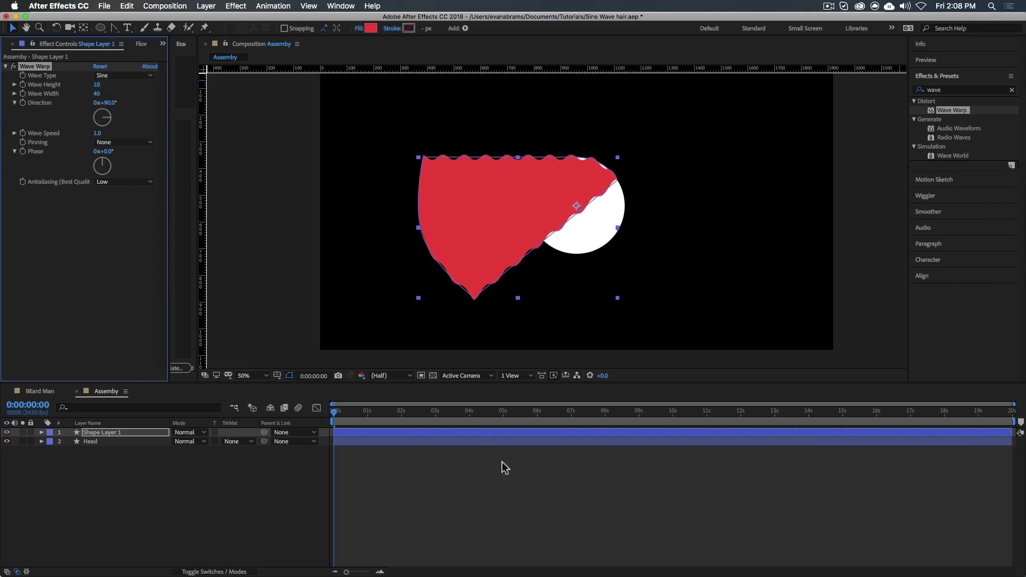
click(501, 483)
key(space)
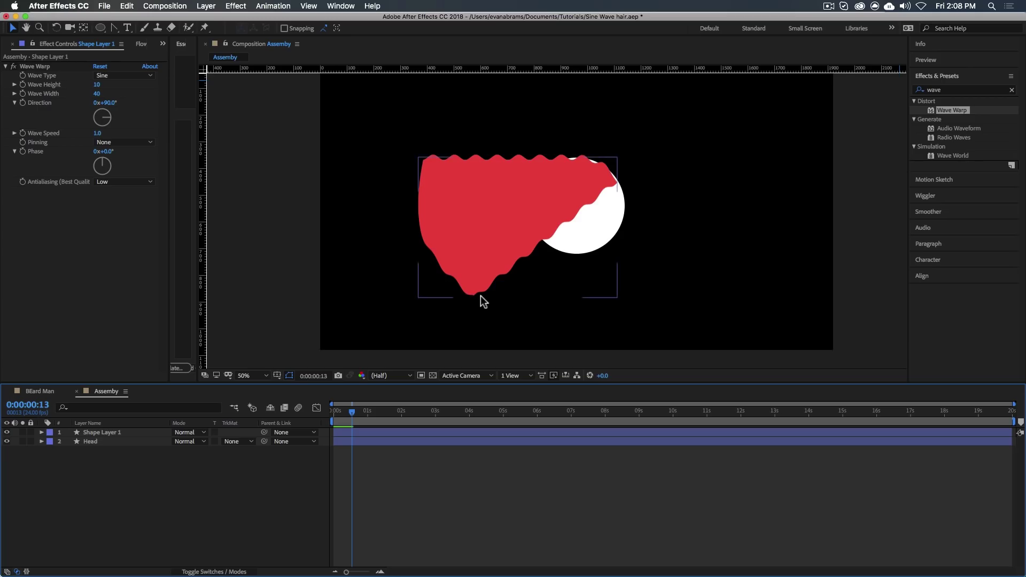
key(super+z)
click(404, 516)
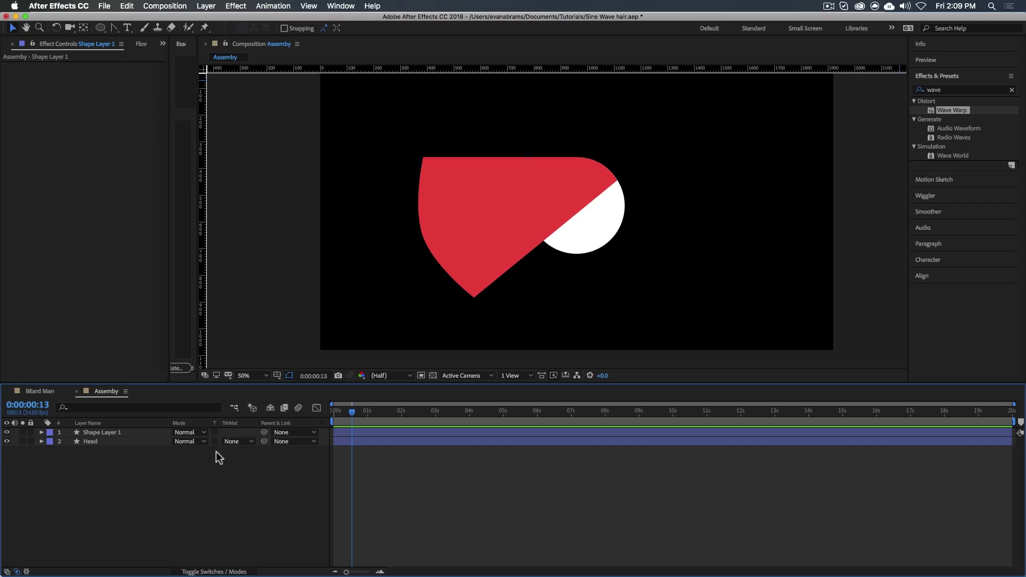
Bring the Project panel to the front and make it active.
click(165, 45)
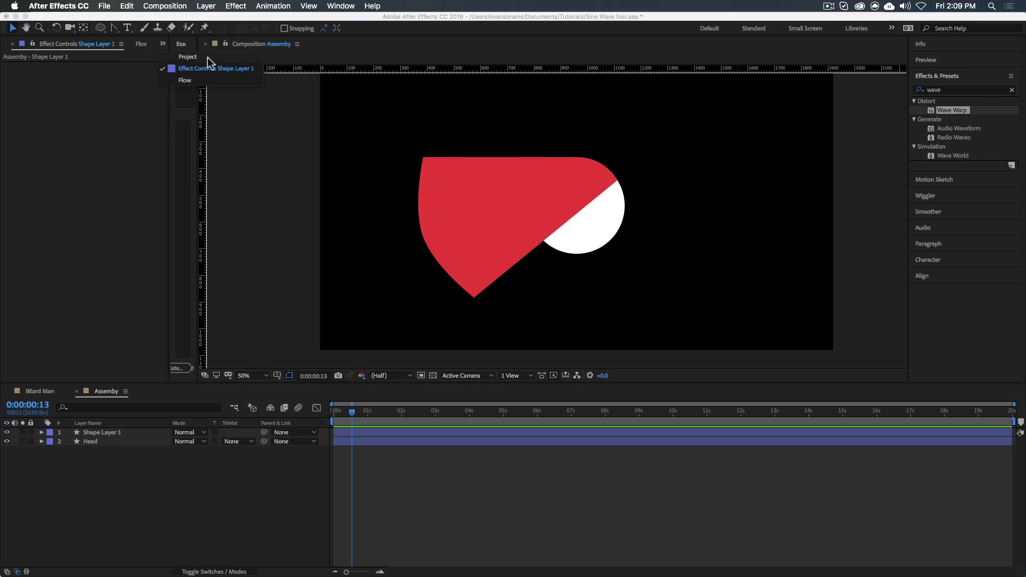
click(207, 57)
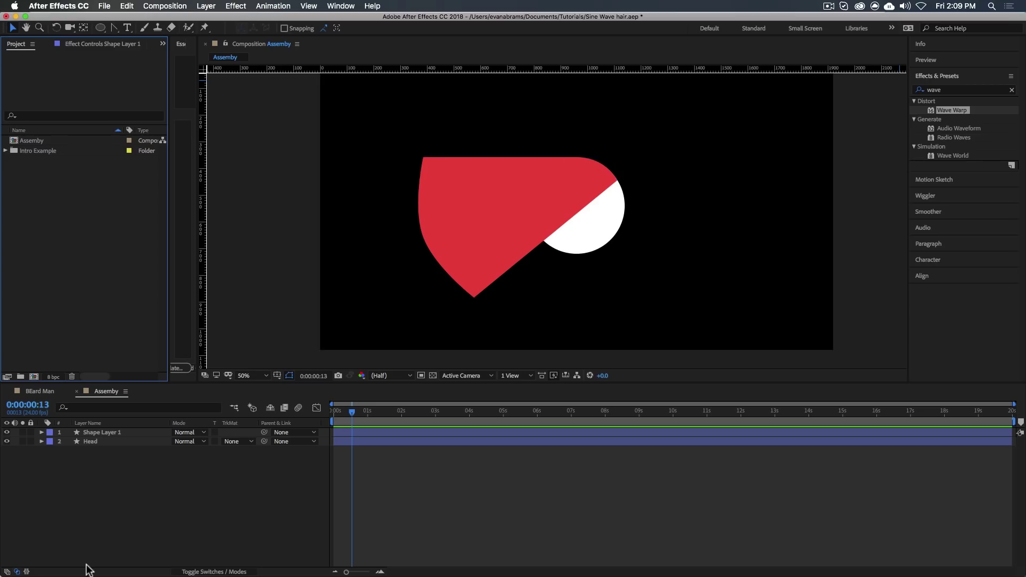
click(127, 540)
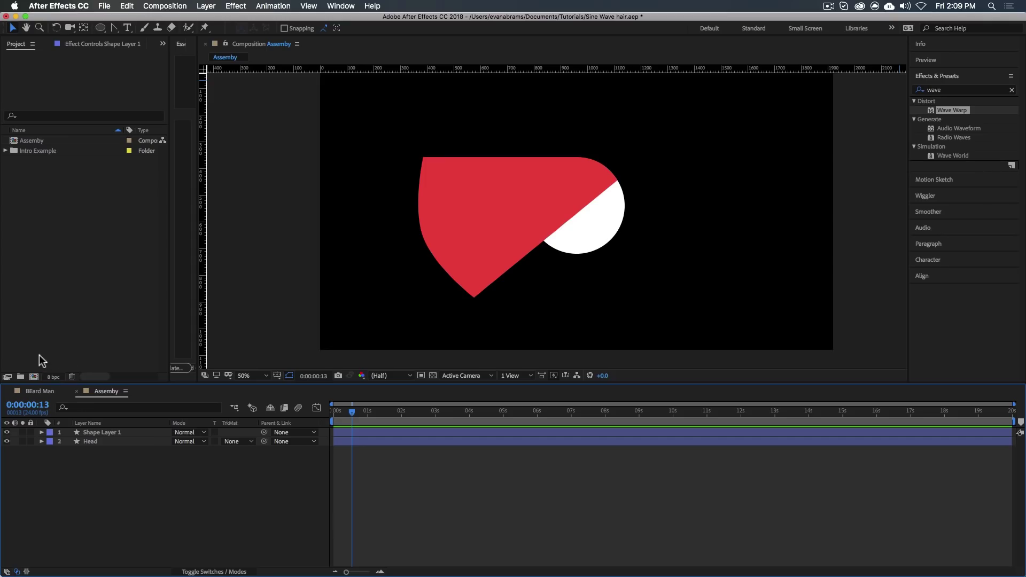
click(53, 220)
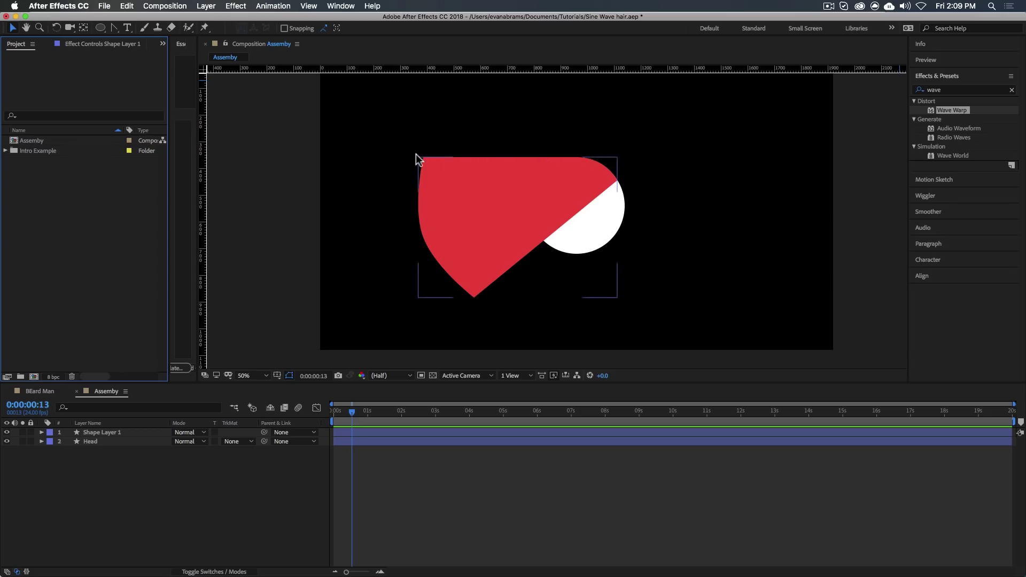
Create a 2400×240 composition named hair UNIT.
right_click(42, 229)
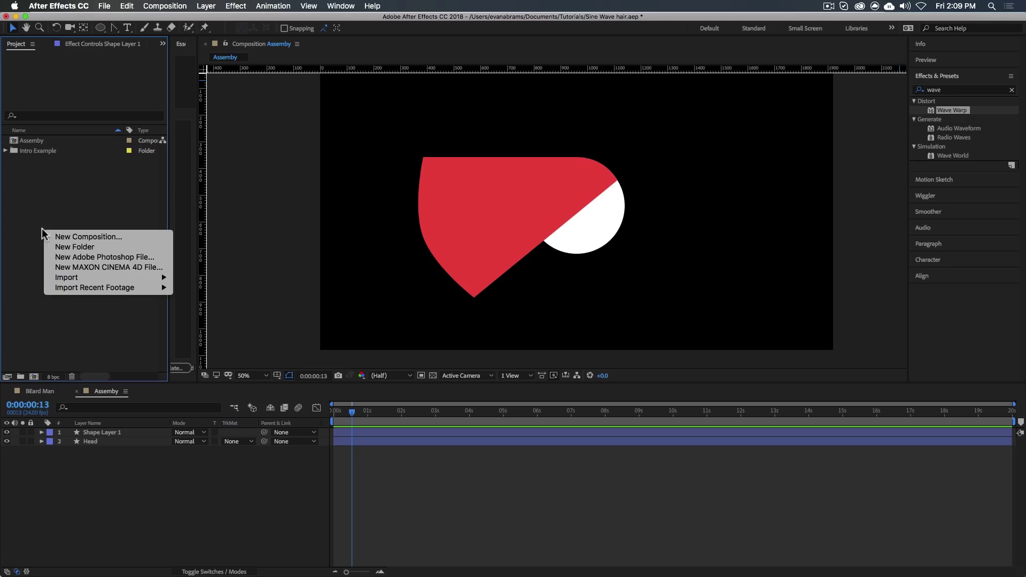
click(57, 236)
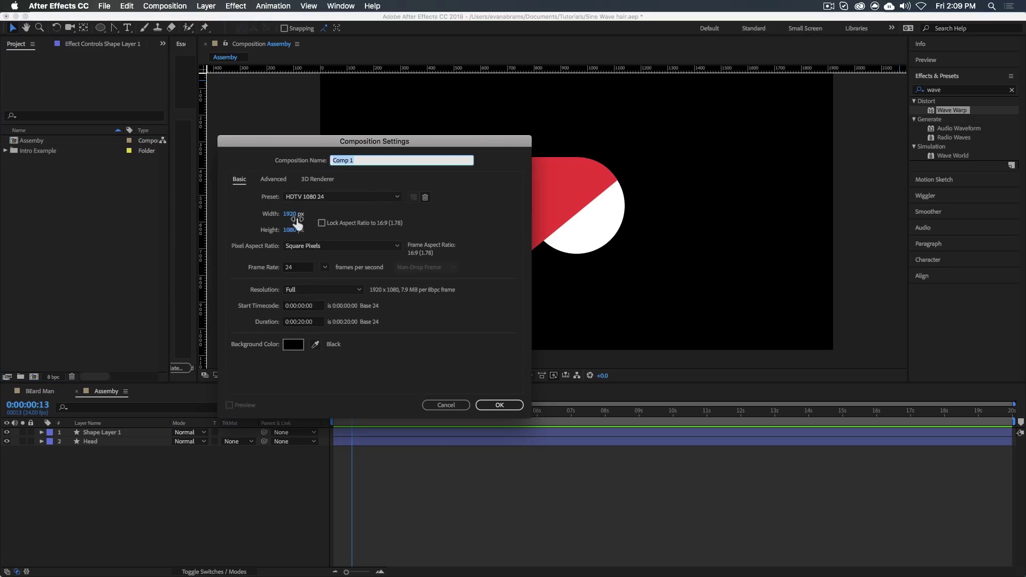
click(295, 214)
text(2400)
key(Tab)
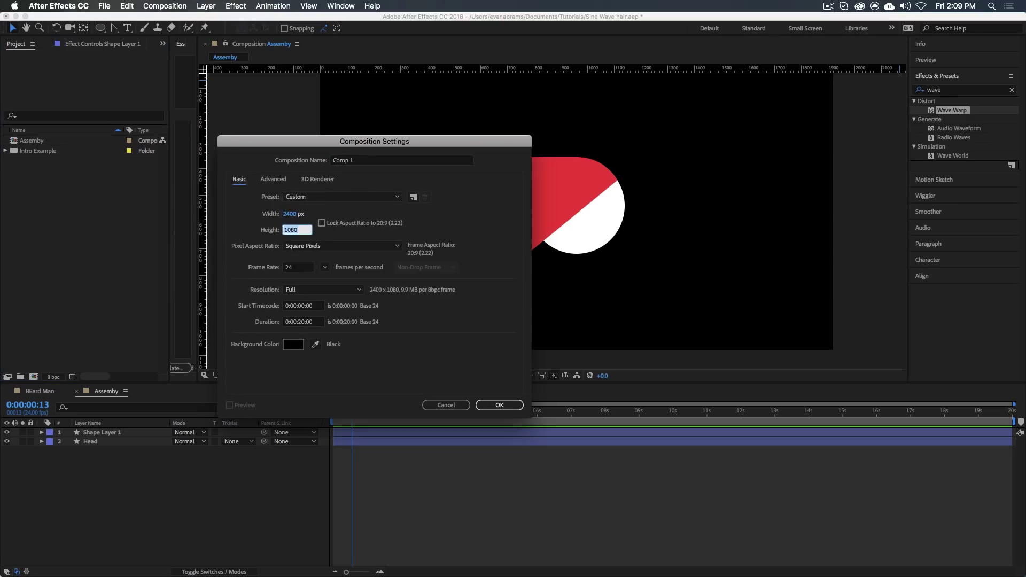
text(240)
click(352, 161)
triple_click(352, 160)
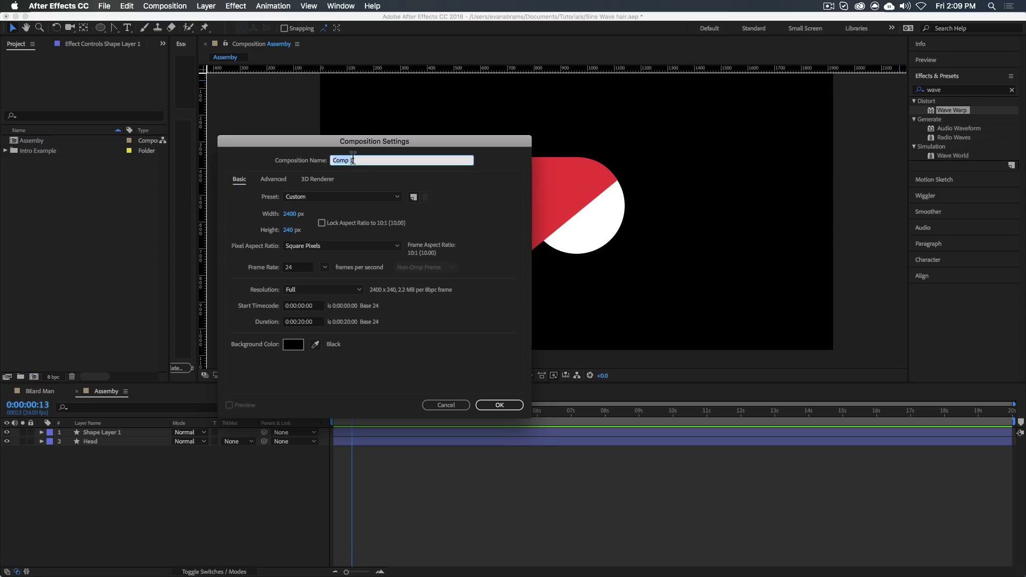
text(hair UNIT)
click(508, 404)
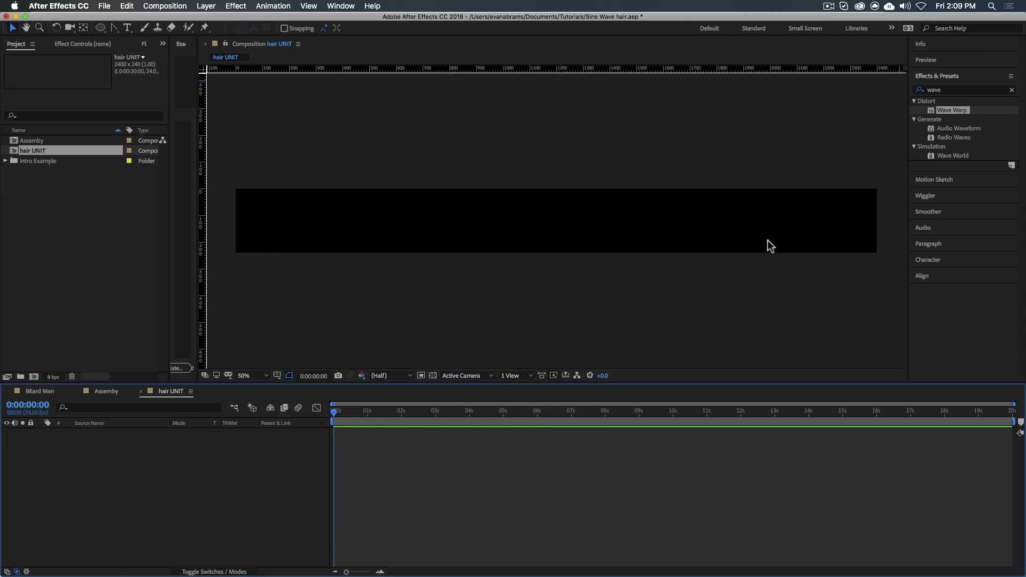
Start adding a new solid layer to the hair UNIT timeline.
right_click(123, 453)
mouse_move(134, 458)
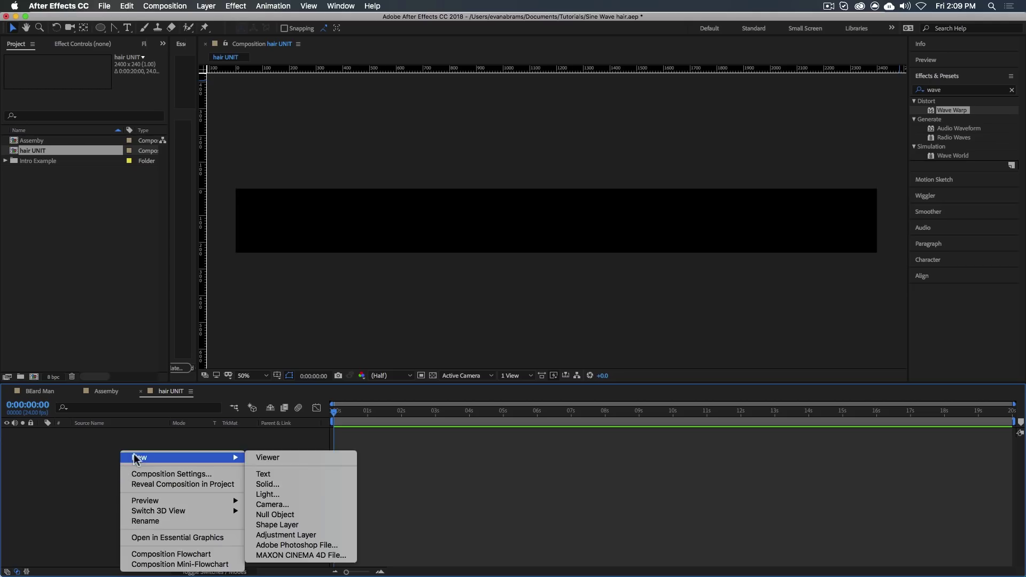
click(283, 483)
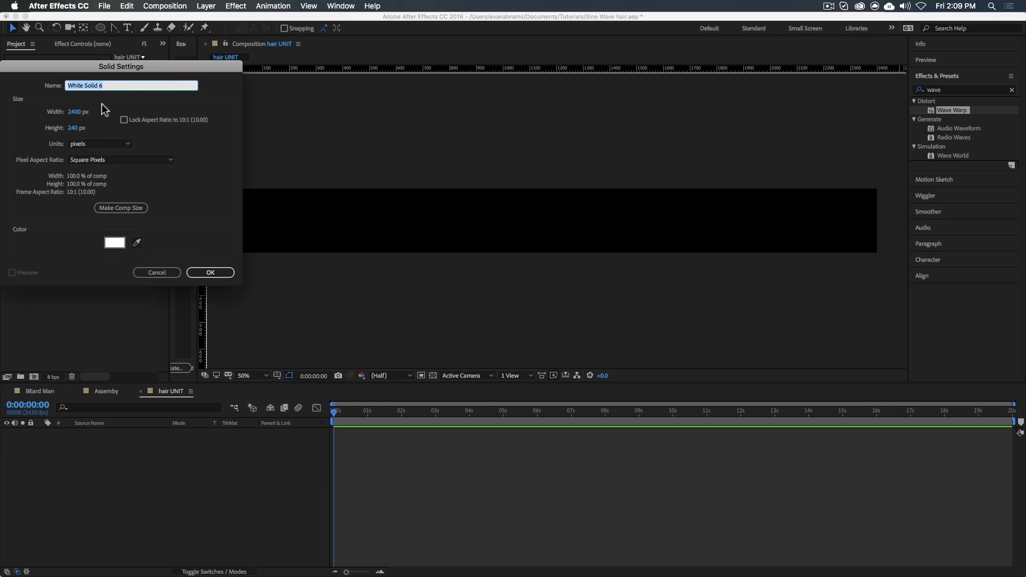
Add the white solid and apply Wave Warp to it.
click(210, 272)
click(944, 91)
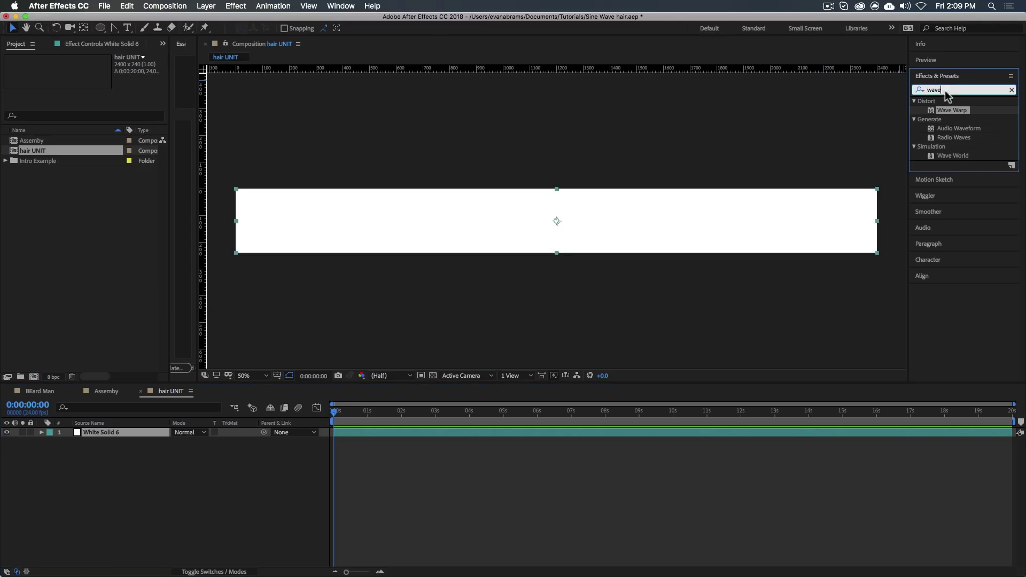
drag(953, 113, 676, 227)
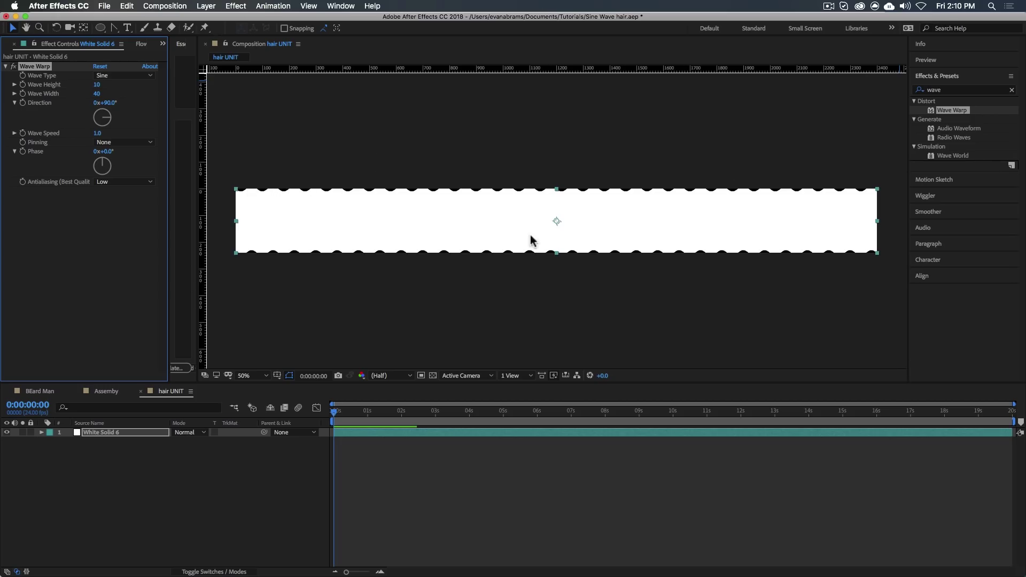
Try moving the solid and drawing a rectangle mask, undoing both.
drag(569, 210, 573, 242)
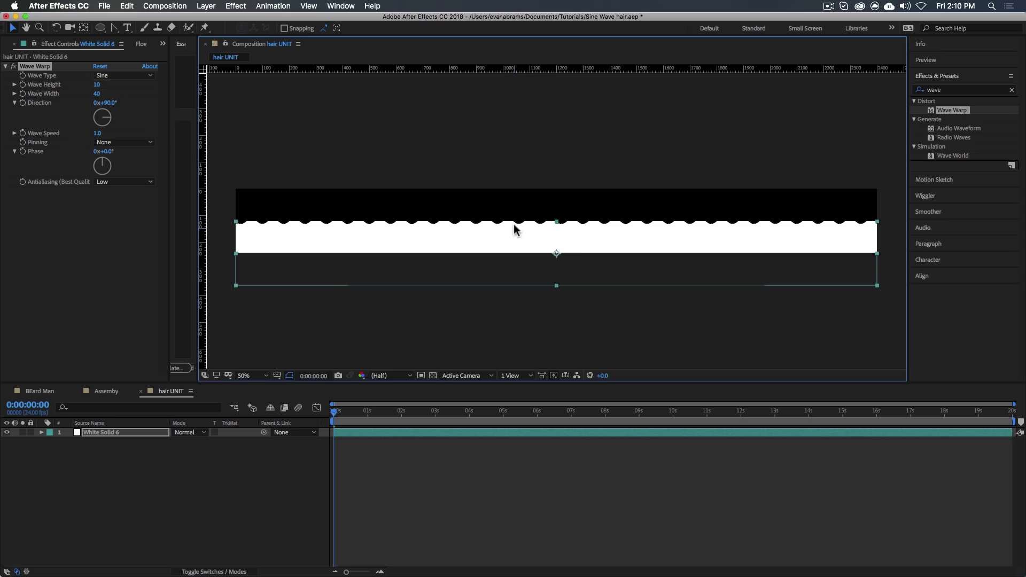
key(super+z)
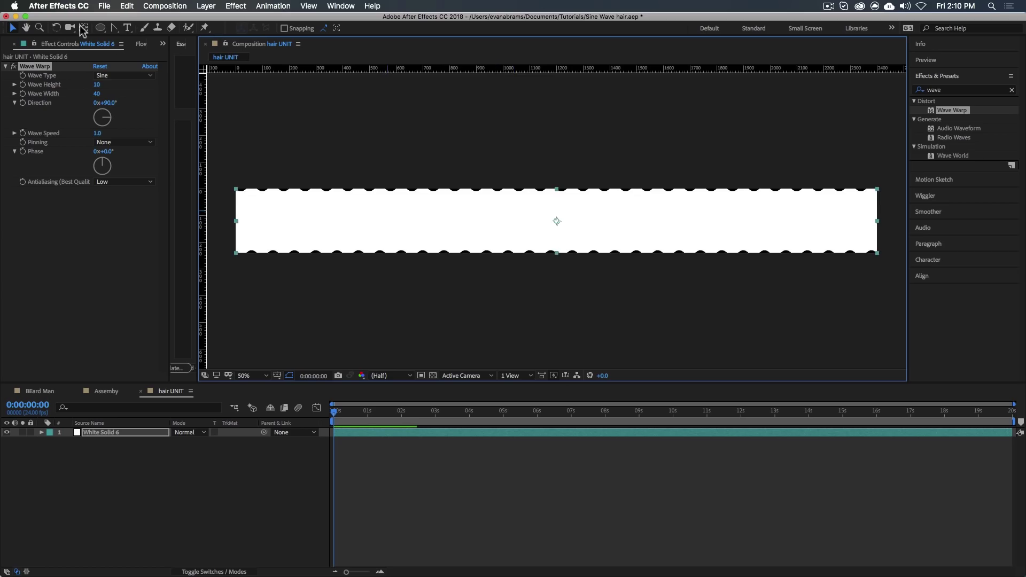
drag(100, 28, 123, 28)
drag(287, 205, 573, 230)
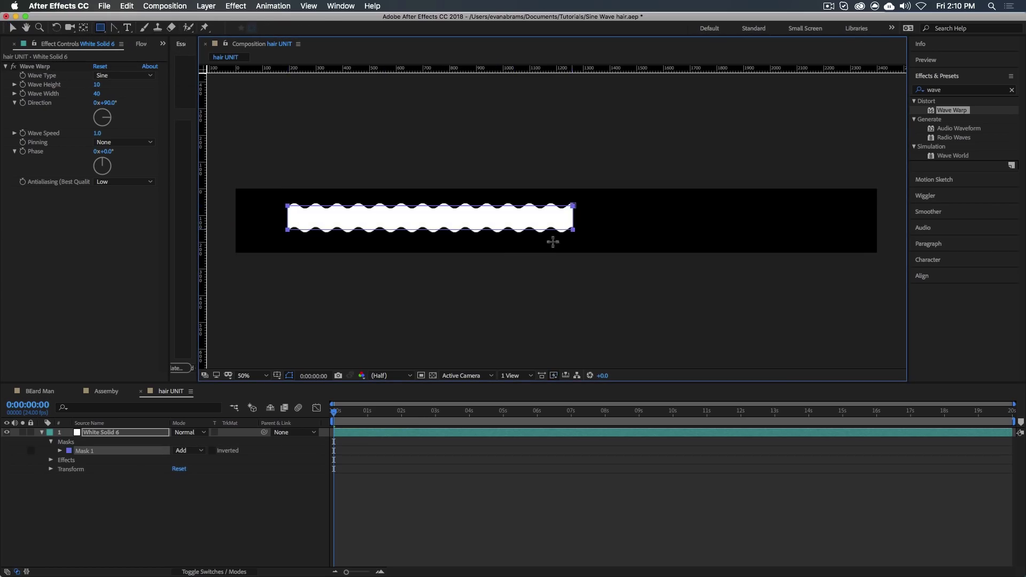
key(super+z)
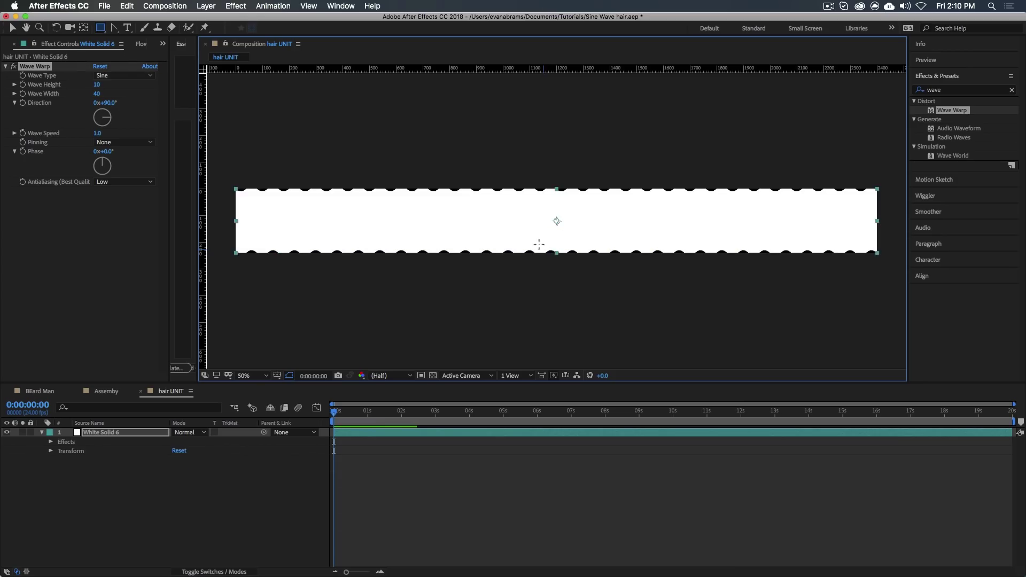
Search 'linear' and apply Linear Wipe to the white solid.
key(v)
click(944, 92)
text(linear)
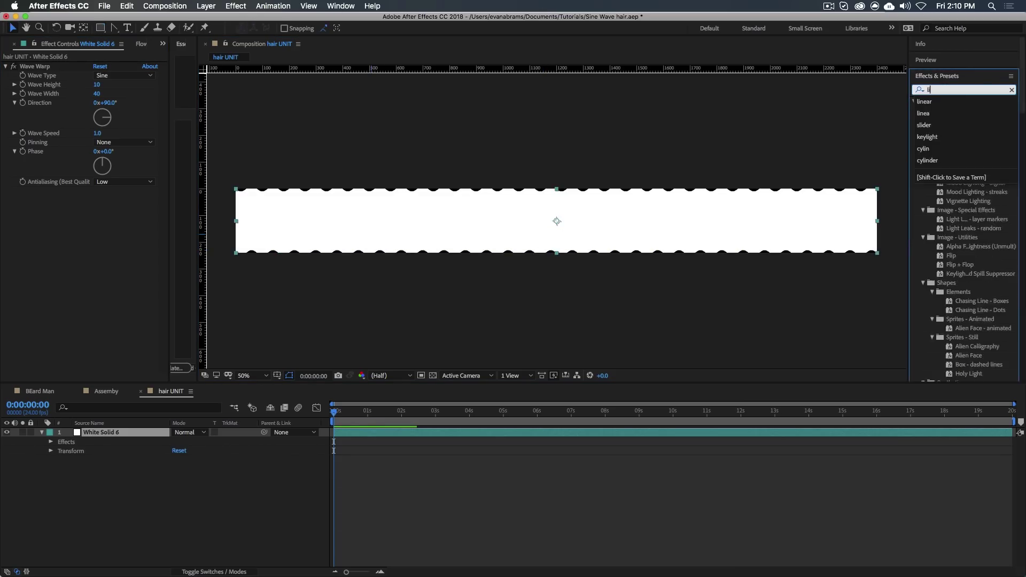
click(916, 101)
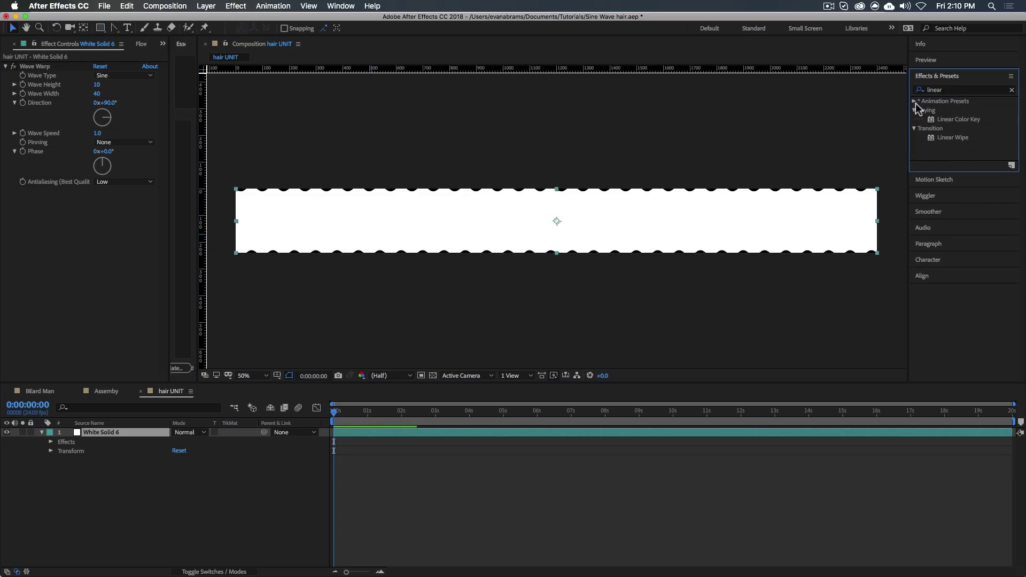
drag(954, 138, 619, 230)
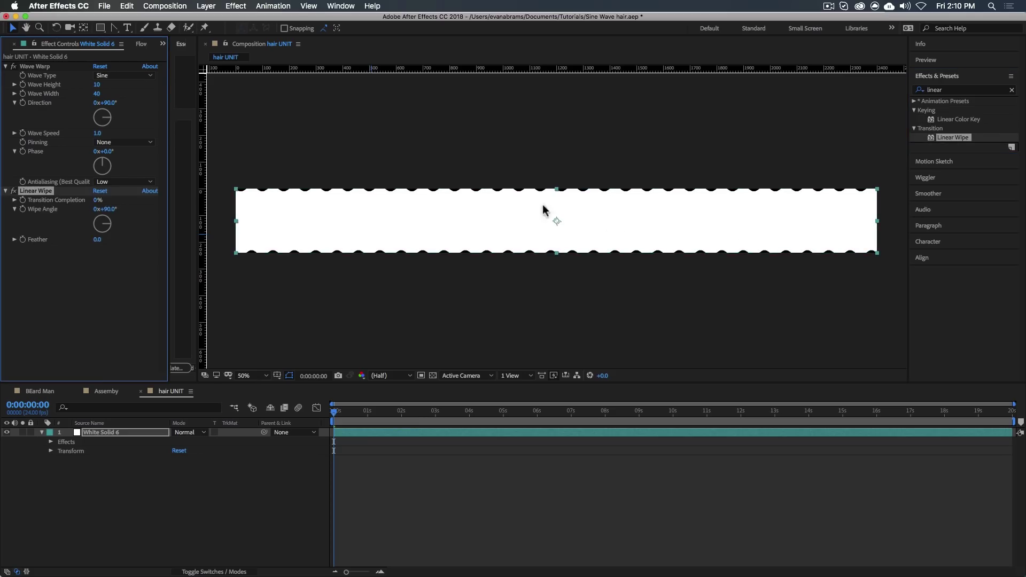
Set Linear Wipe to 50% completion and 180° angle, ordered above Wave Warp.
click(98, 200)
text(50)
key(Return)
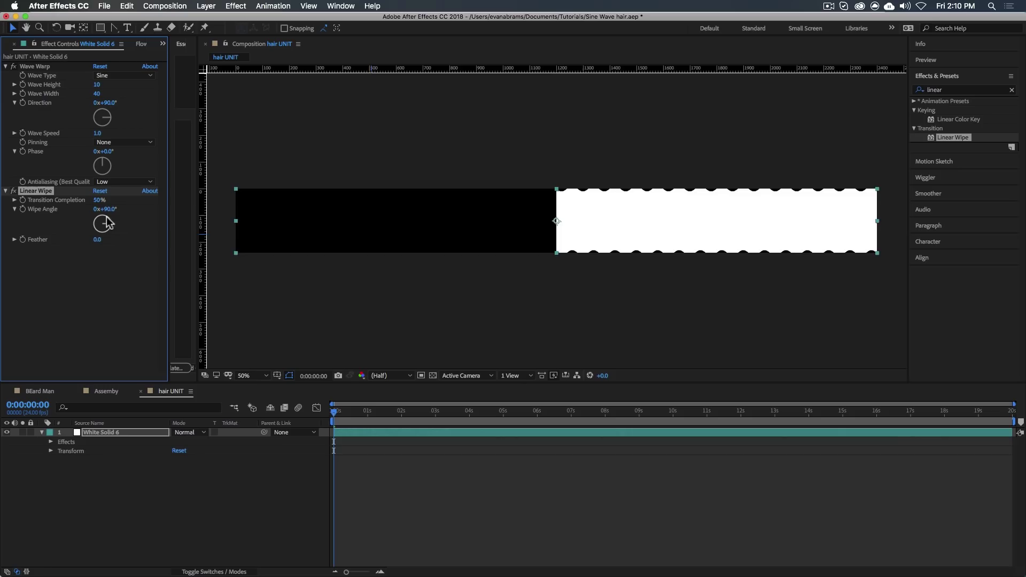
click(101, 235)
drag(33, 191, 34, 72)
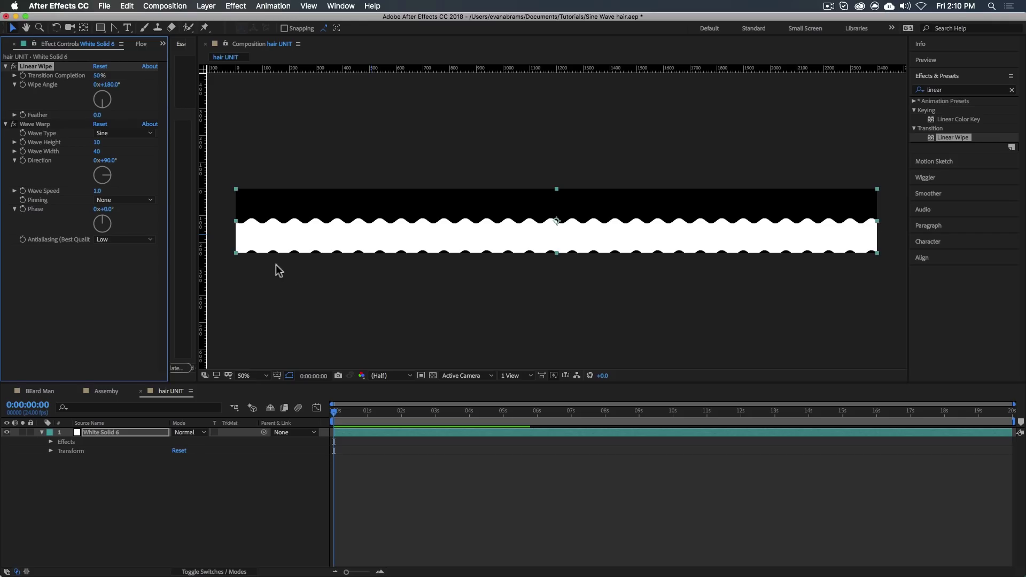
click(7, 67)
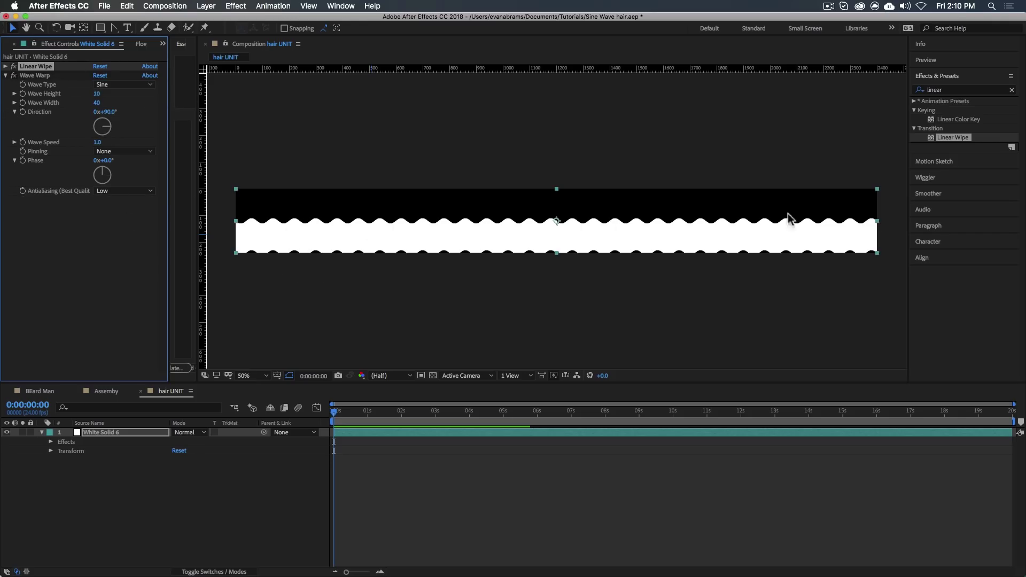
Turn the Wave Warp direction to 270° and set Wave Speed to 2.
click(98, 93)
drag(110, 131, 74, 132)
key(space)
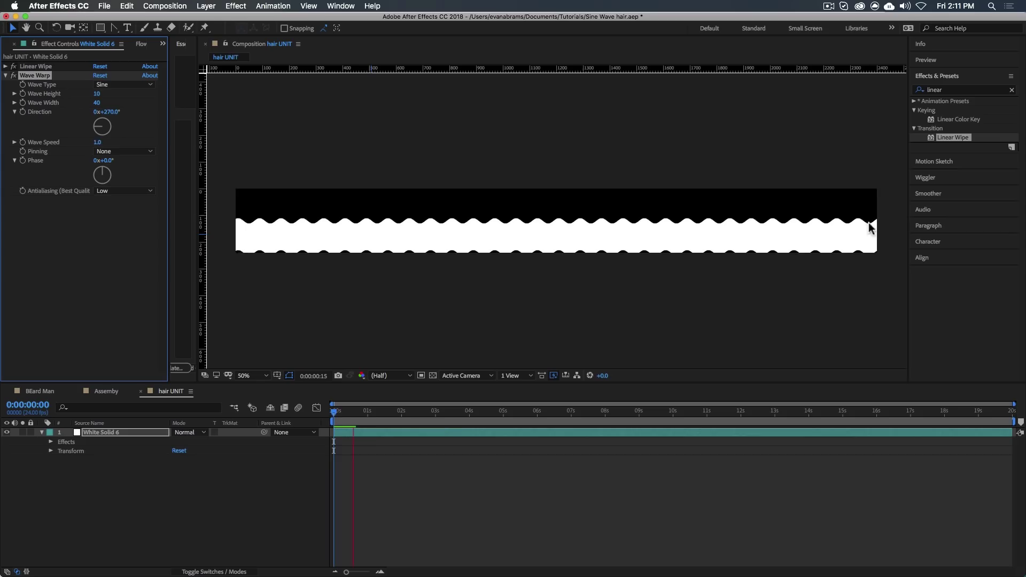
click(97, 142)
text(2)
key(Return)
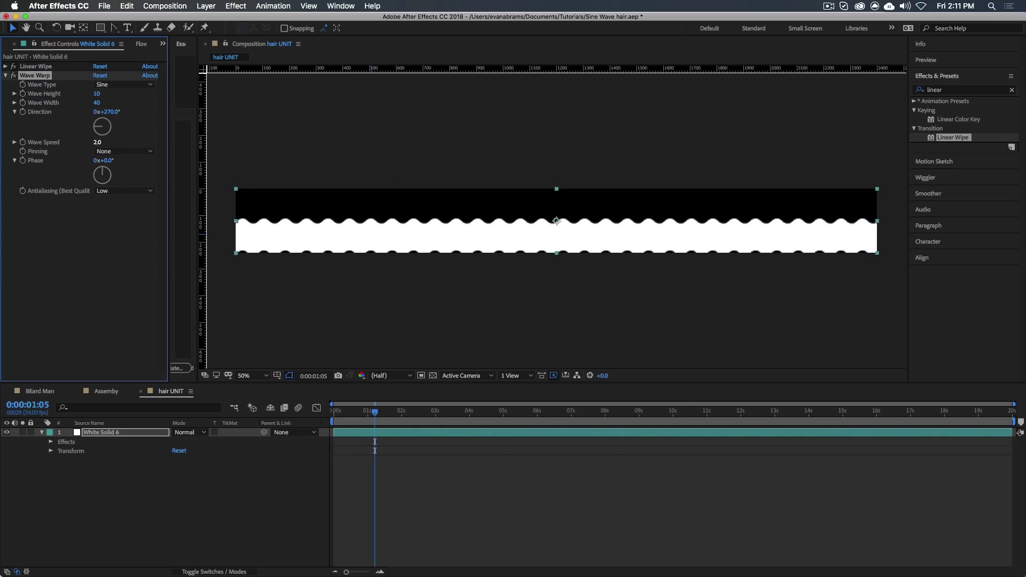
Set Wave Height to 20 and Wave Width to 120, then preview the waving strip.
click(98, 93)
text(20)
key(Tab)
text(240)
key(Return)
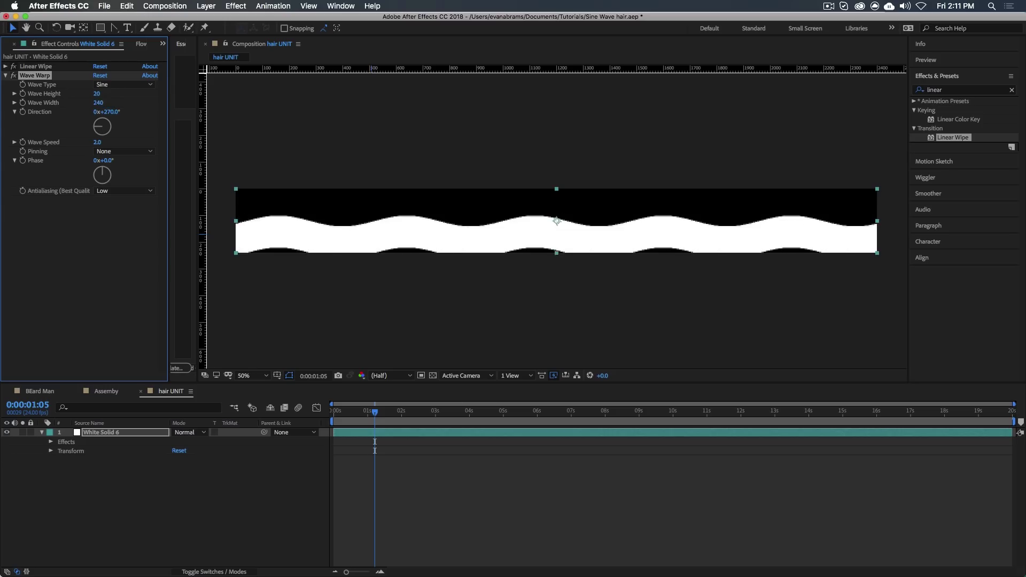
click(100, 103)
text(120)
key(Return)
key(space)
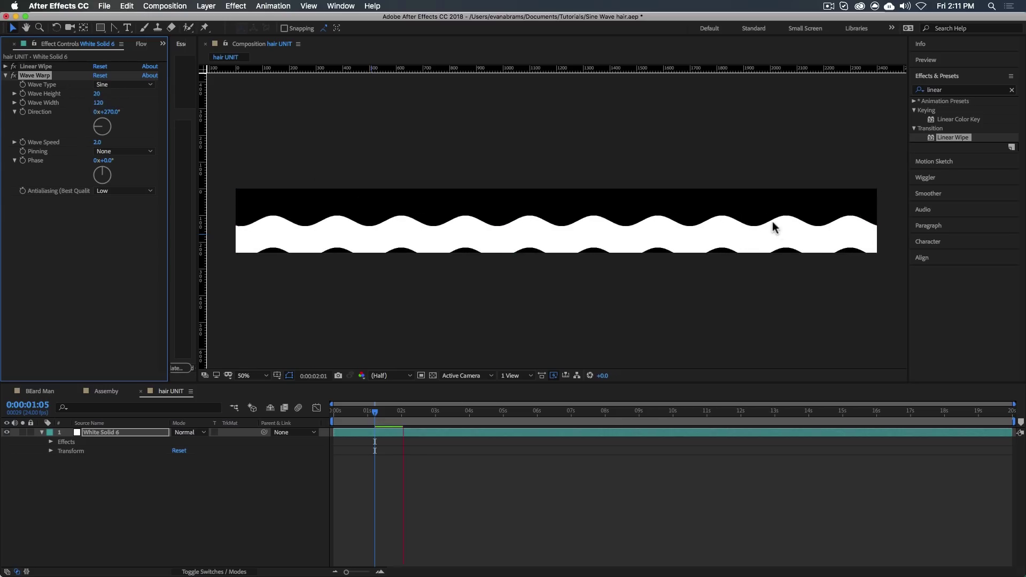
key(space)
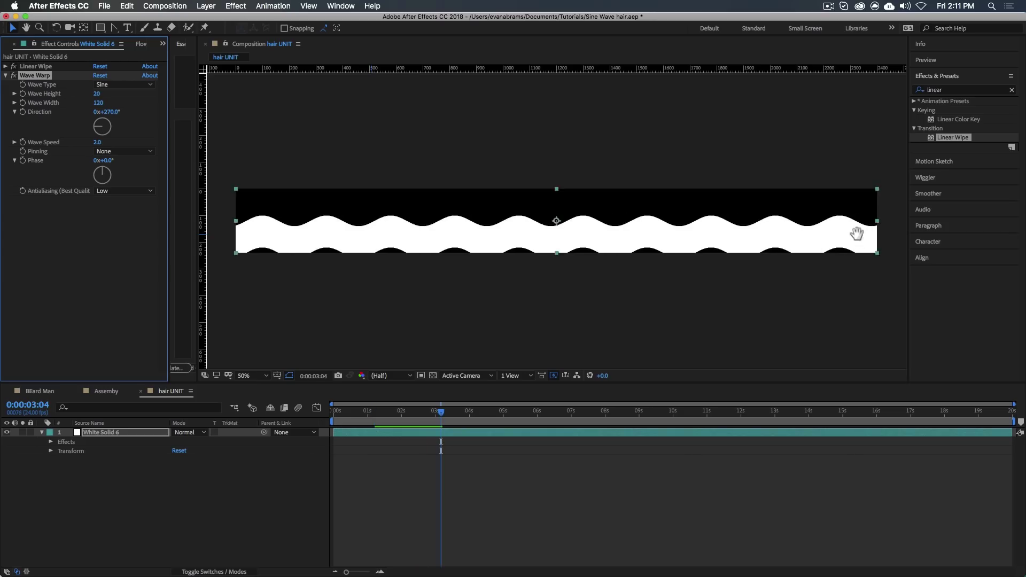
key(space)
key(space)
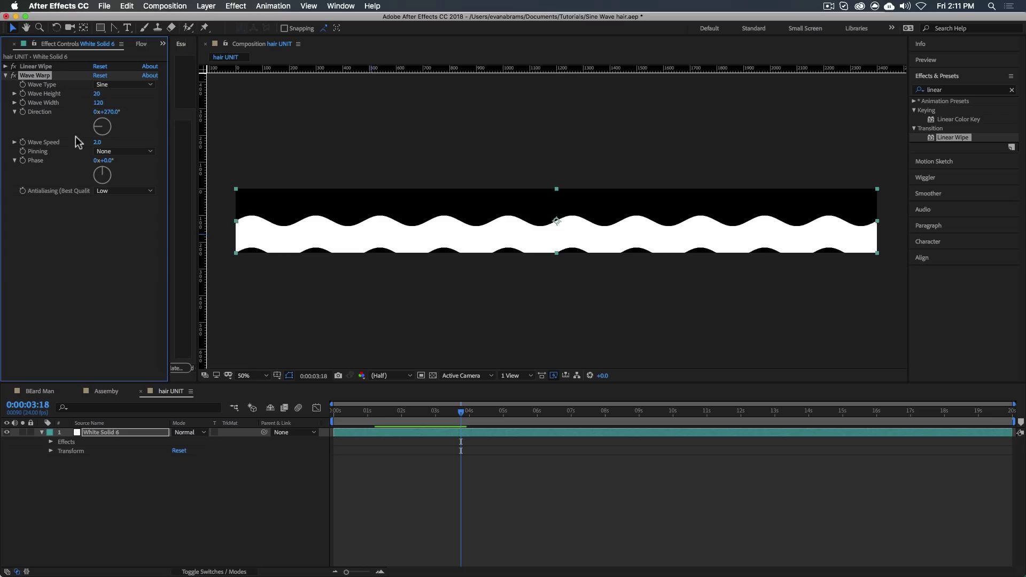
Set Wave Warp Pinning to Right Edge.
click(150, 151)
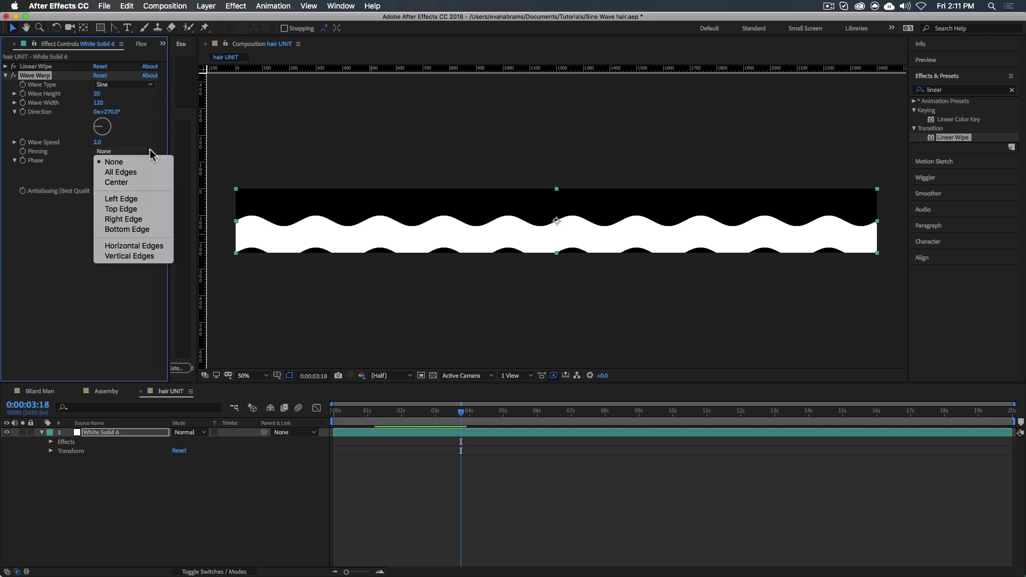
click(141, 220)
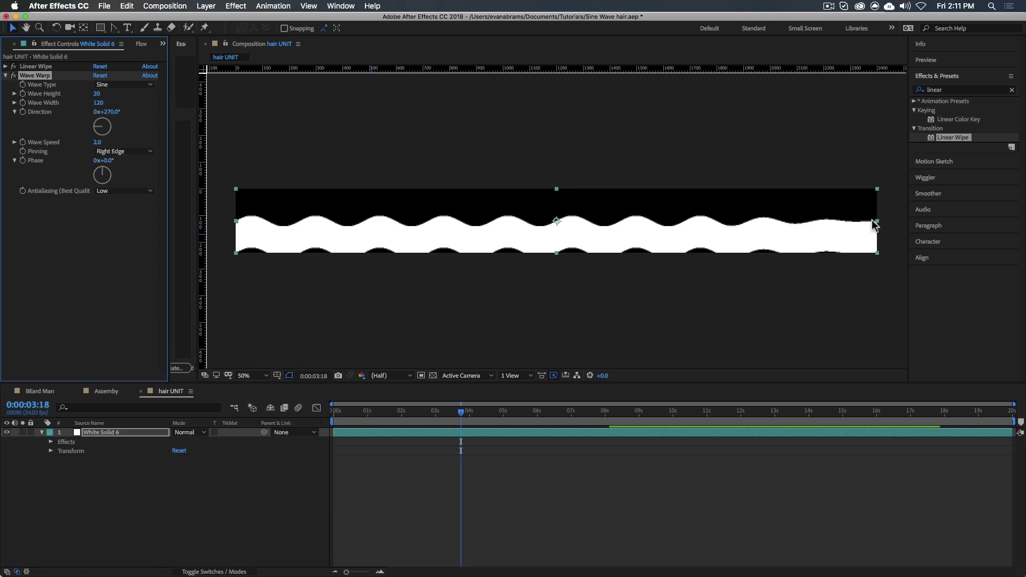
scroll(873, 224, up, 2)
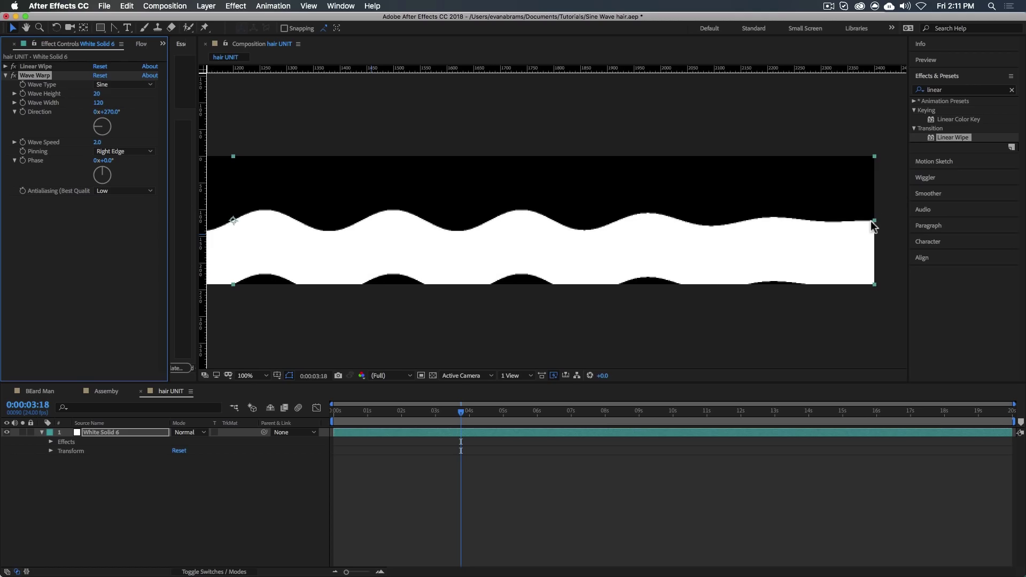
scroll(872, 224, down, 2)
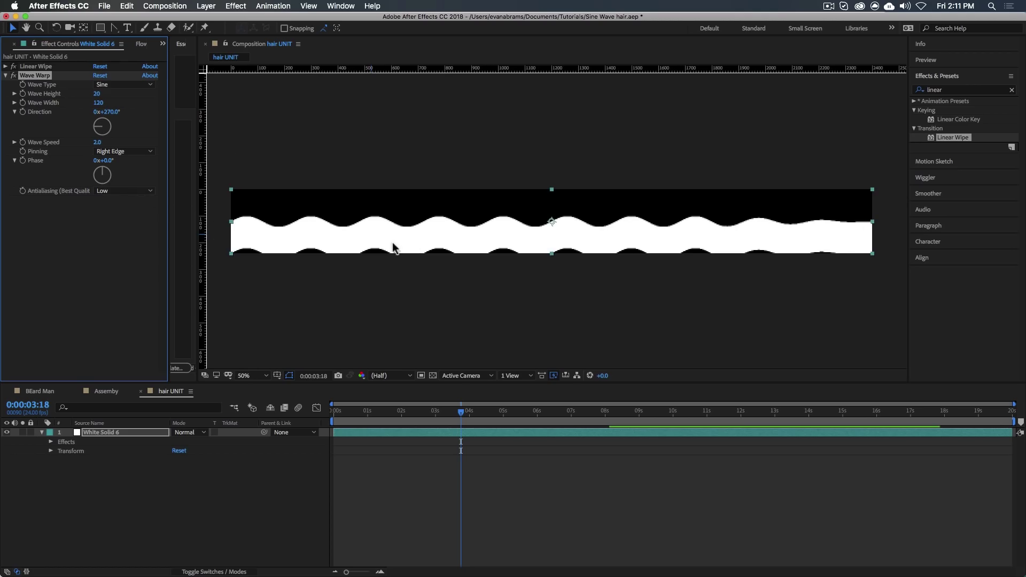
Set Wave Warp Antialiasing (Best Quality) to High.
scroll(405, 226, up, 2)
scroll(374, 210, up, 2)
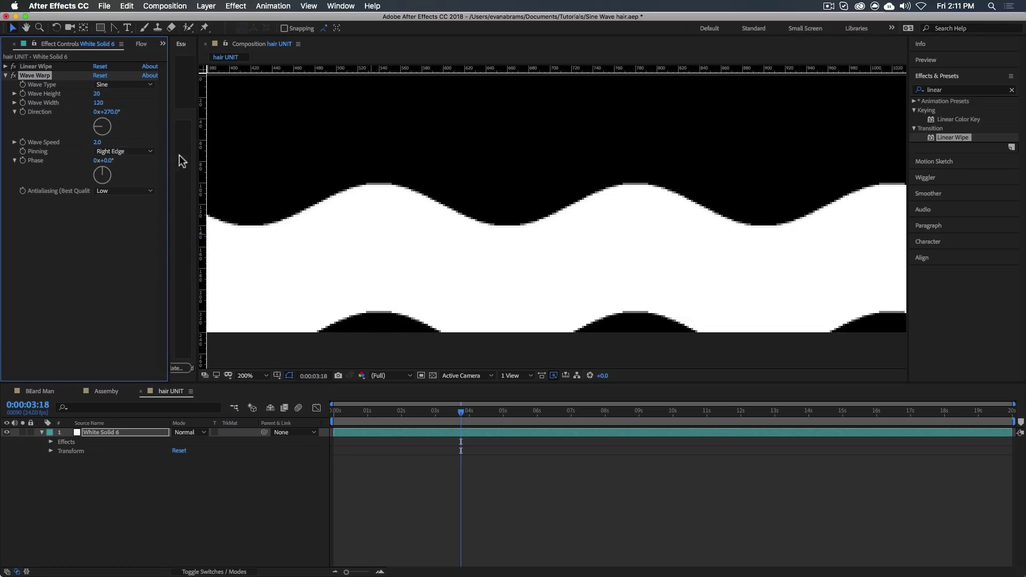
click(137, 189)
click(131, 223)
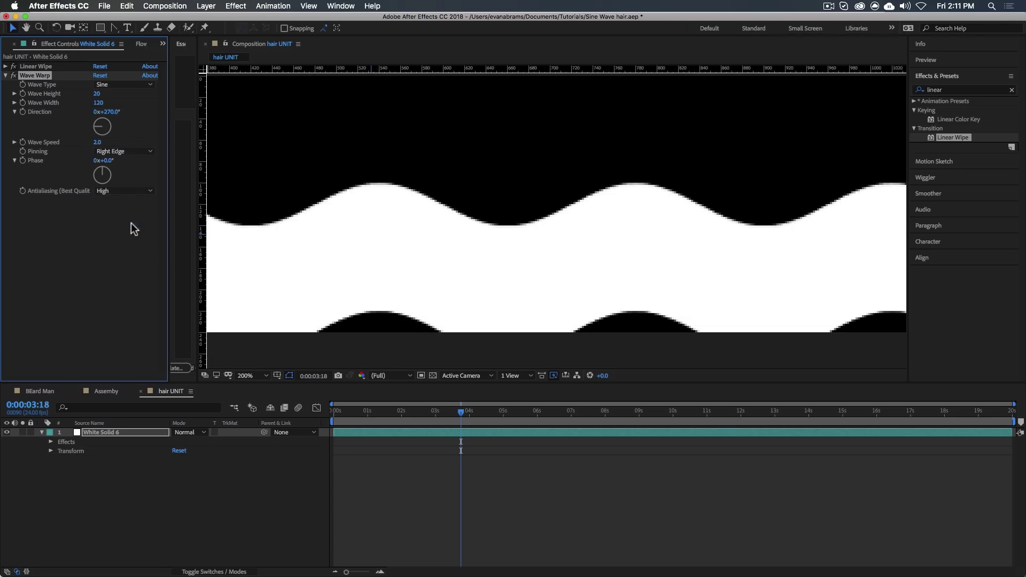
scroll(357, 193, down, 2)
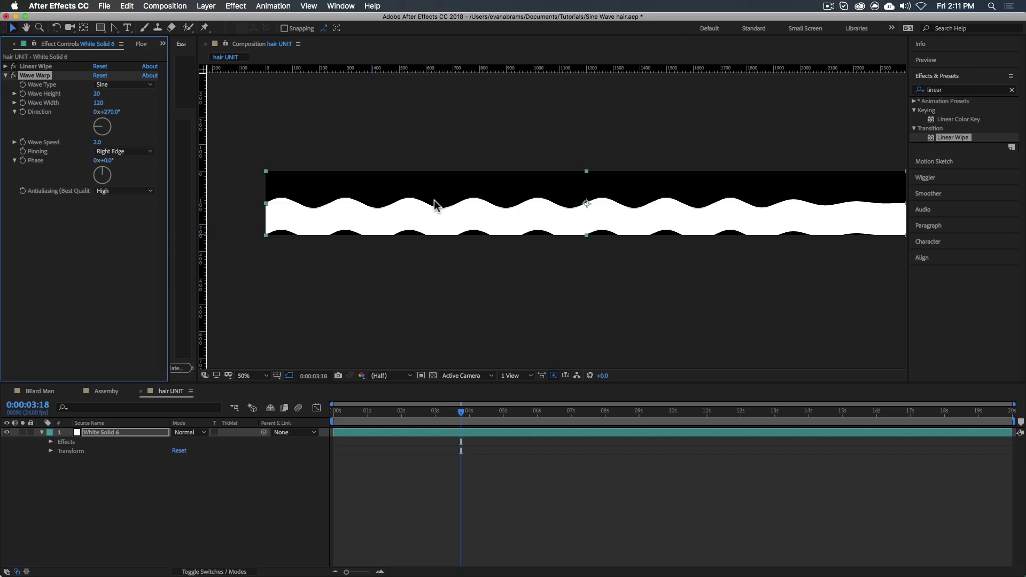
scroll(441, 235, down, 1)
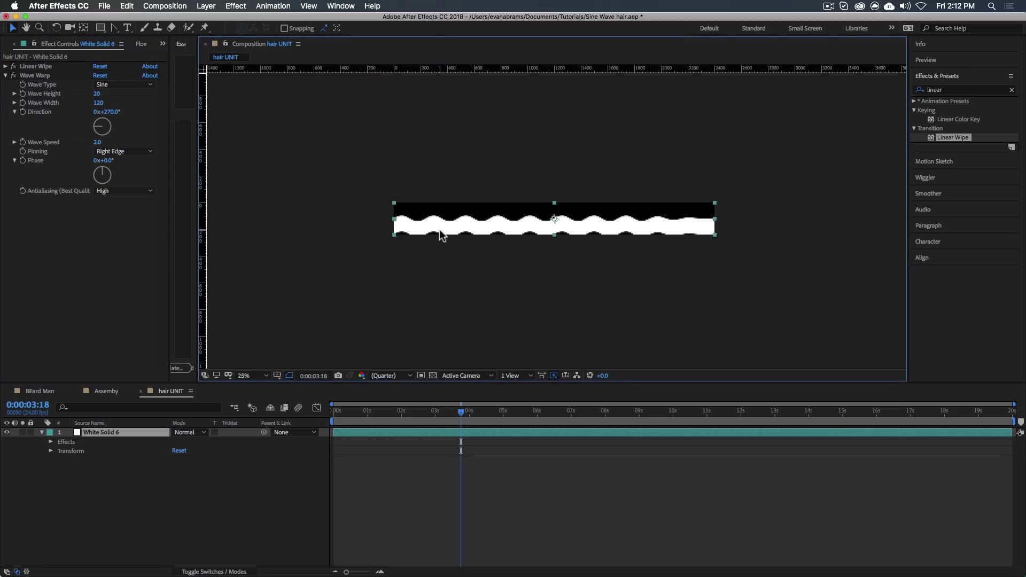
scroll(441, 235, up, 1)
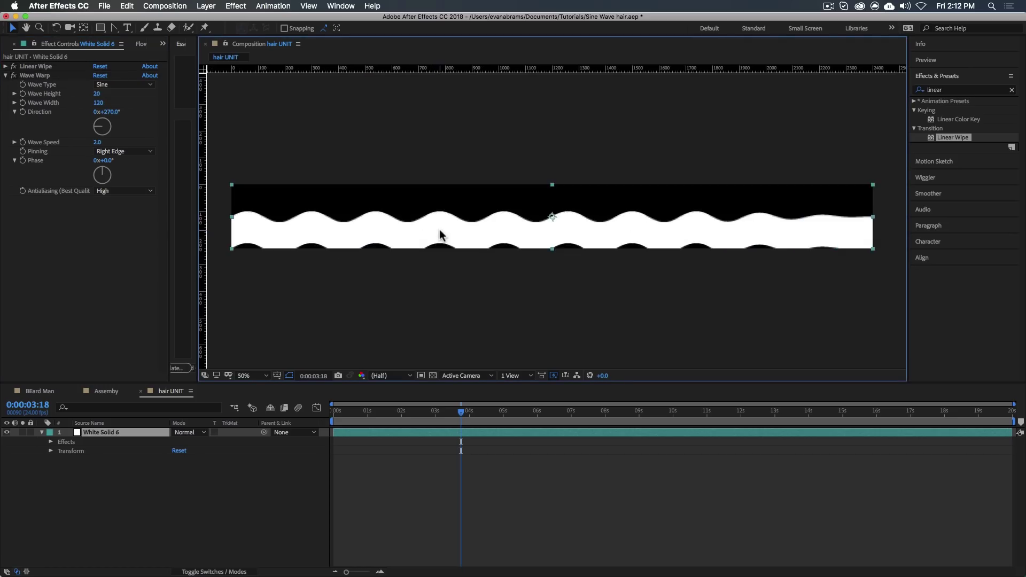
Duplicate White Solid 6, remove Wave Warp from the copy, and move it below.
click(554, 375)
click(558, 385)
click(95, 433)
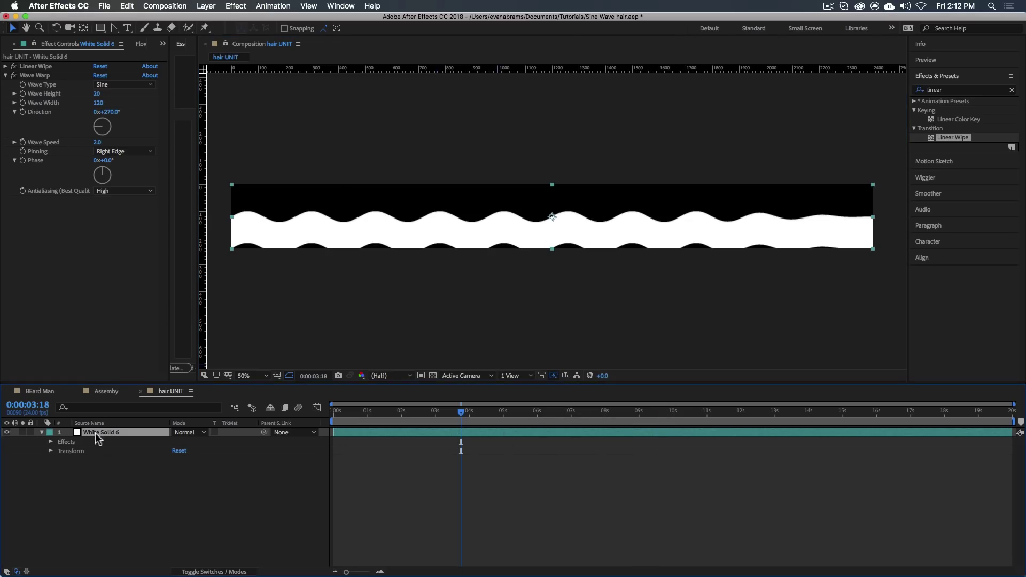
key(ctrl+d)
click(46, 124)
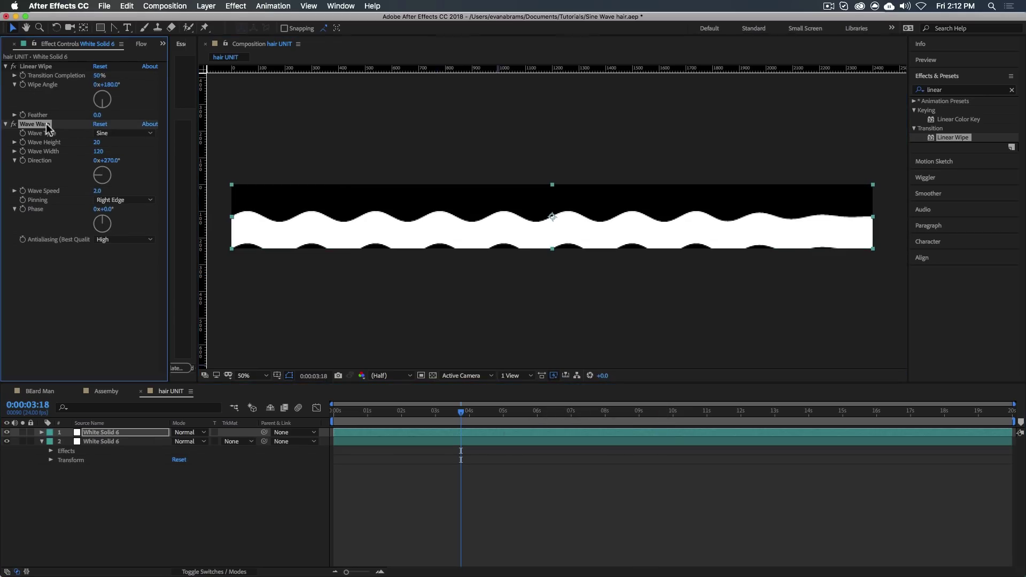
key(Delete)
drag(98, 435, 104, 458)
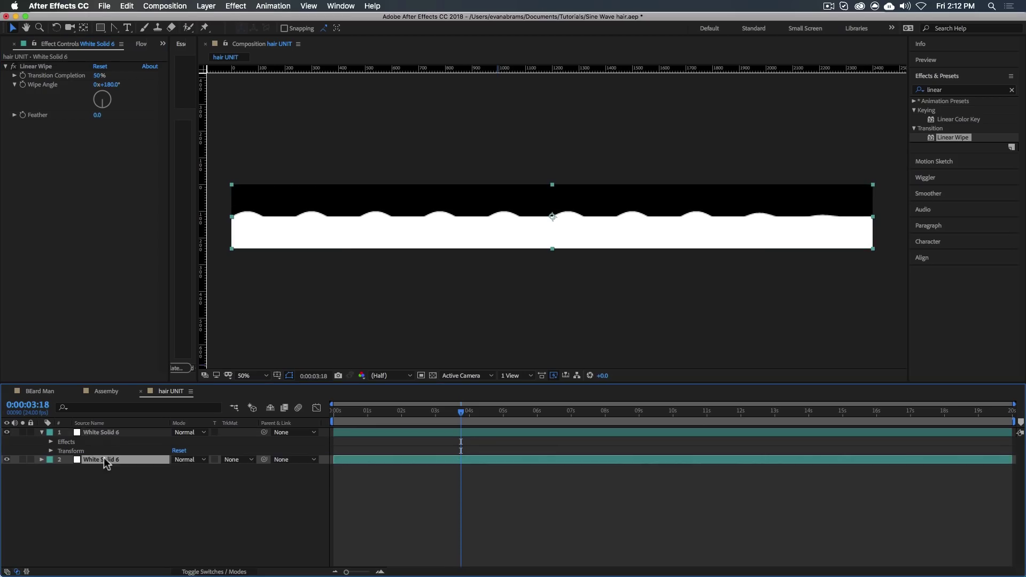
Set the copy's Linear Wipe Transition Completion to 75%.
click(99, 76)
text(75)
key(Return)
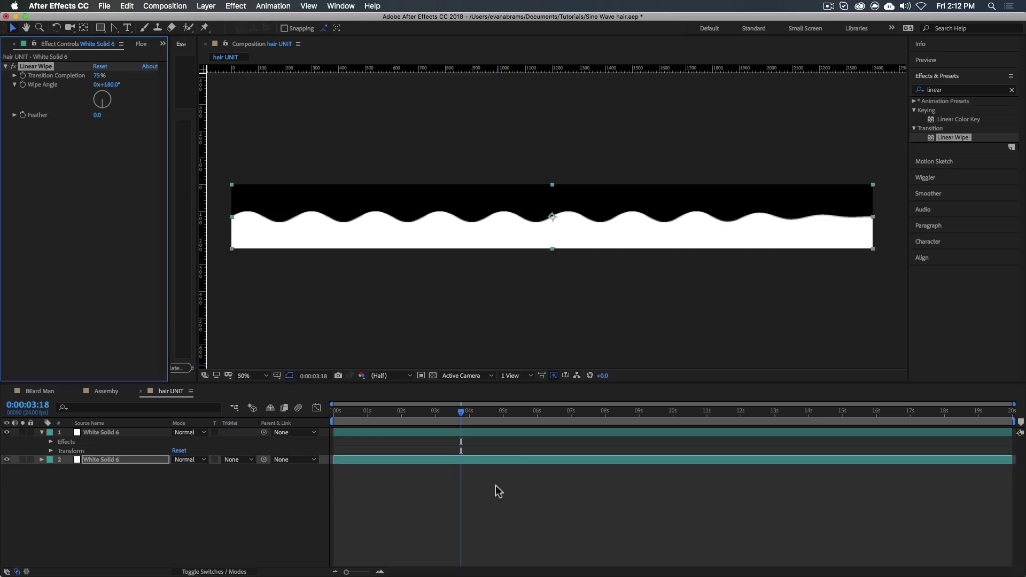
click(688, 265)
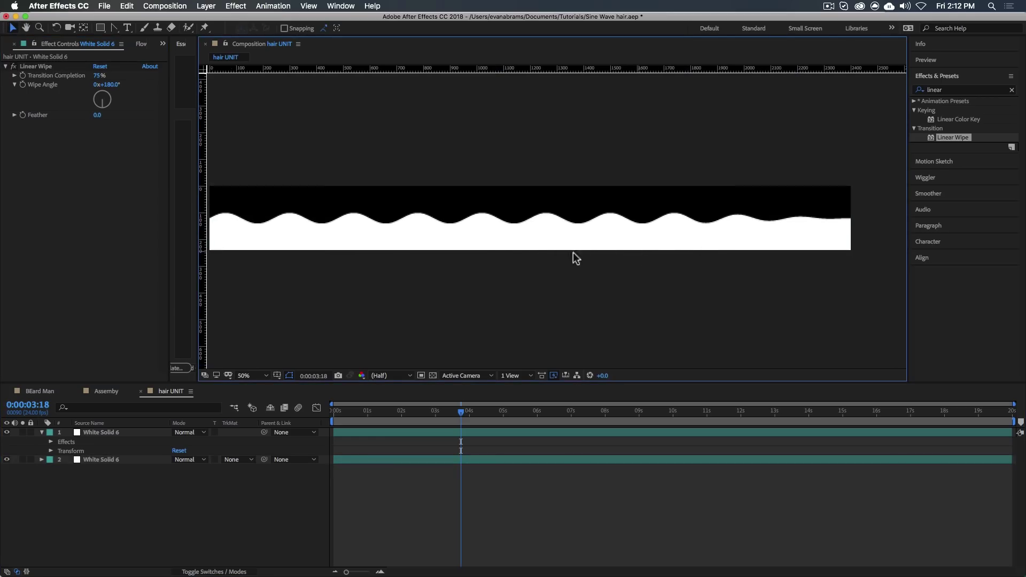
scroll(497, 254, down, 2)
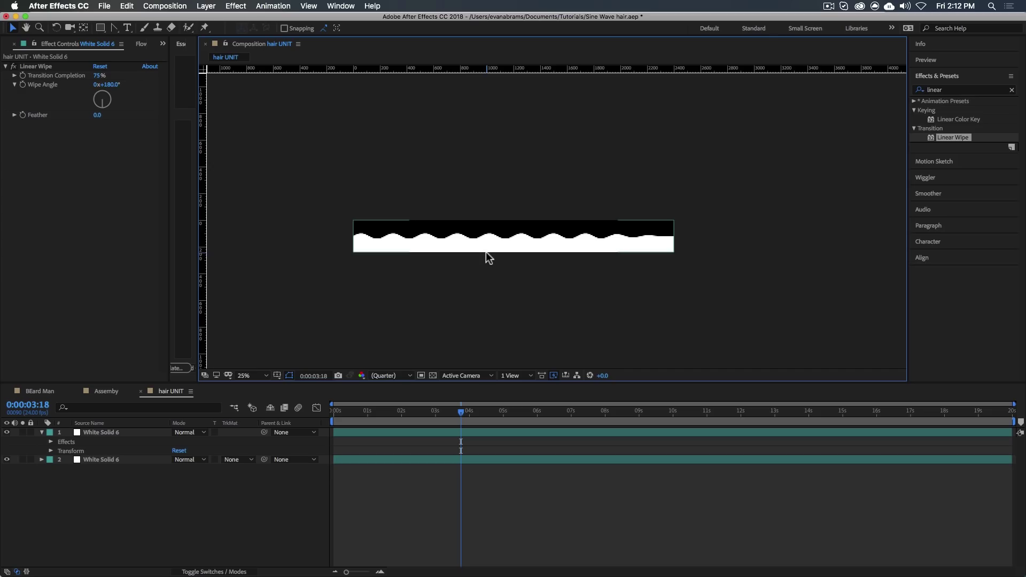
Nest hair UNIT in Assembly with its anchor at the right end, positioned on the head.
click(262, 511)
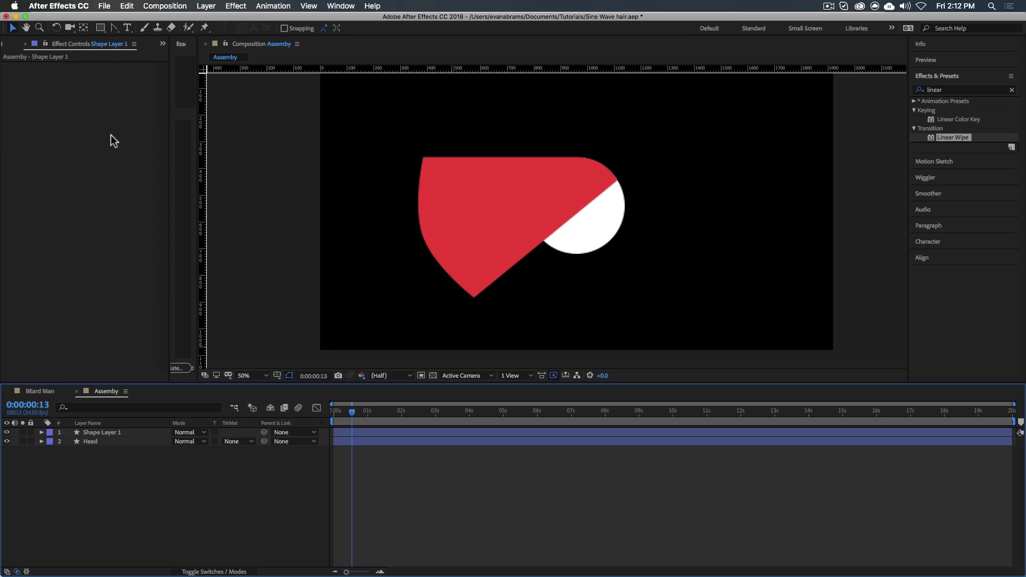
click(8, 45)
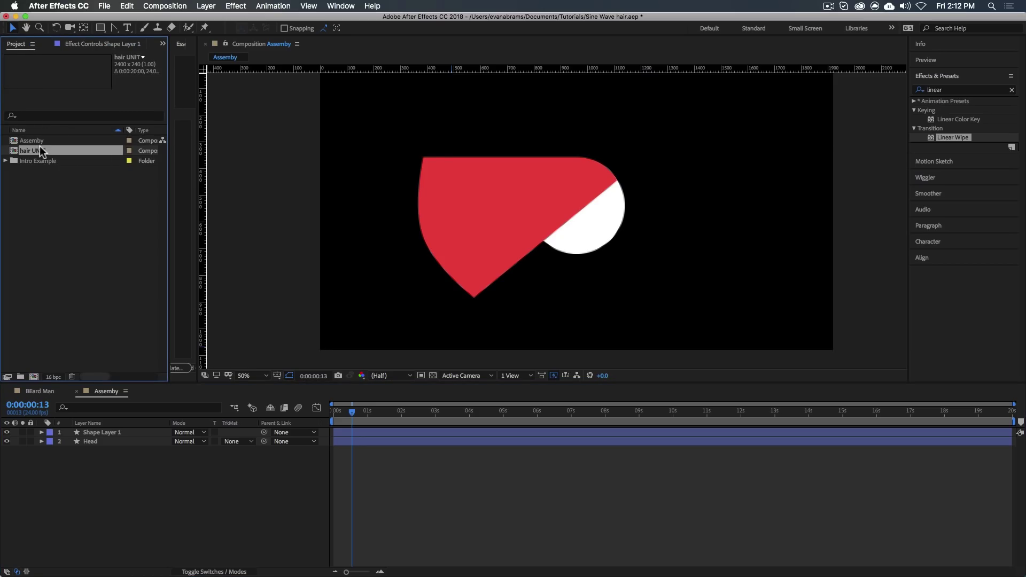
drag(39, 149, 436, 166)
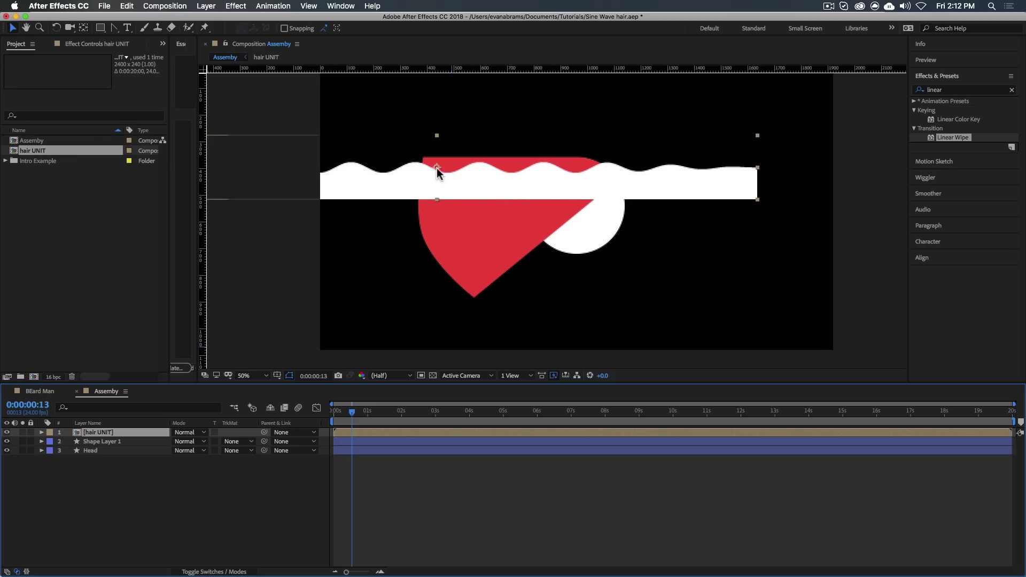
key(y)
drag(437, 168, 757, 167)
key(v)
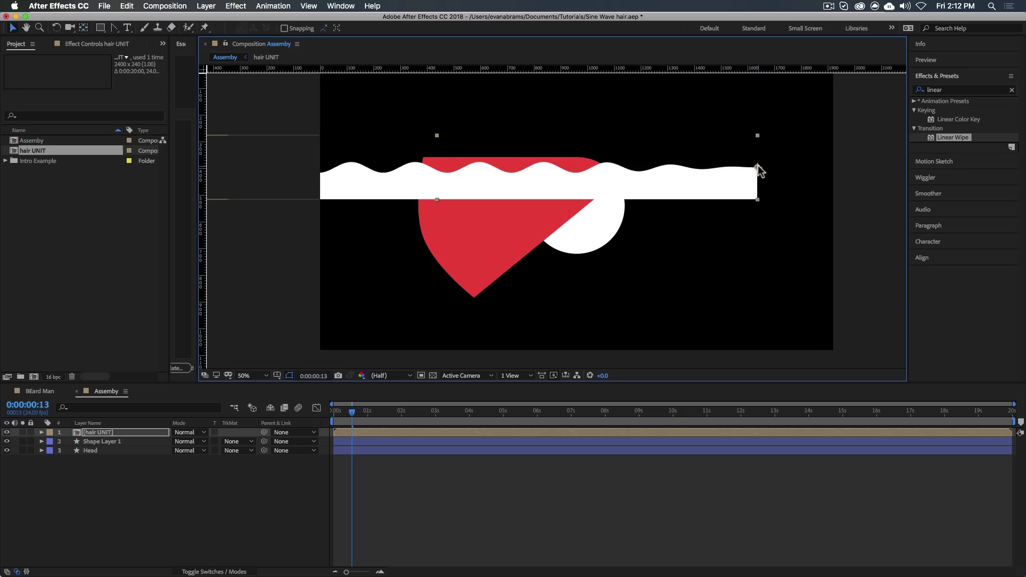
drag(758, 167, 571, 165)
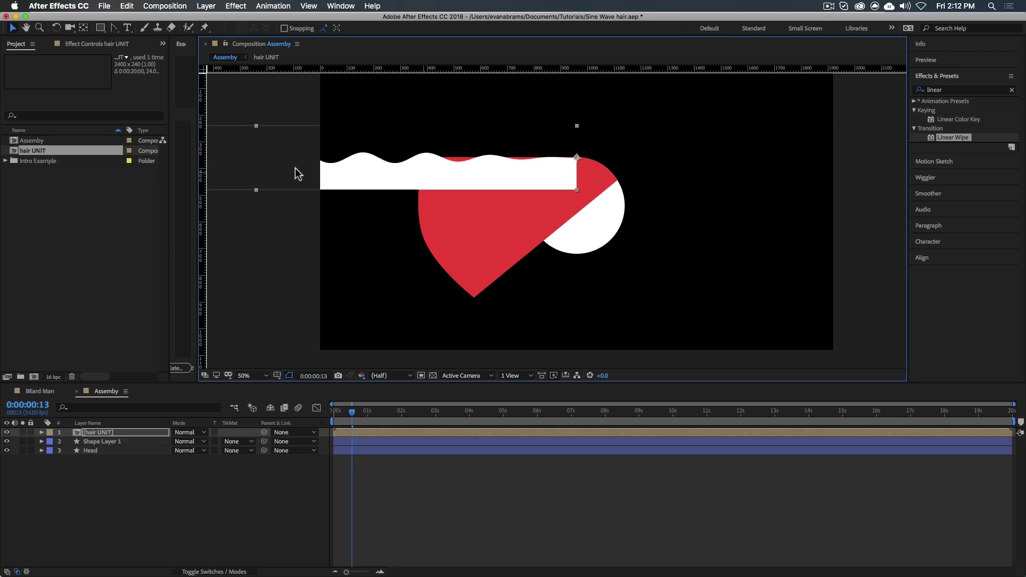
Set the hair layer's scale to 50% and preview the animation.
key(s)
mouse_move(193, 442)
mouse_down()
mouse_move(173, 441)
mouse_move(184, 441)
mouse_up()
click(202, 441)
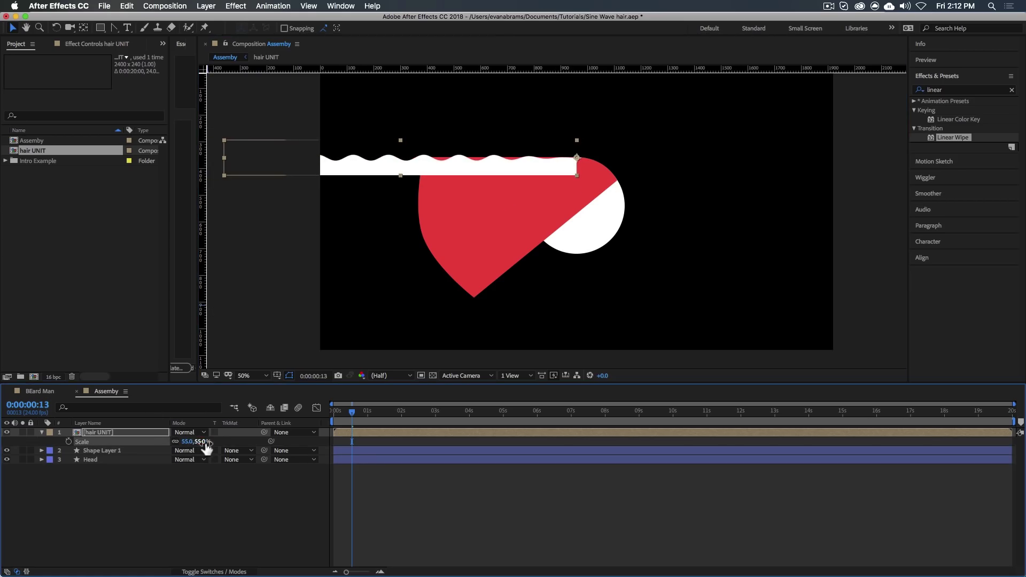
text(50)
key(Return)
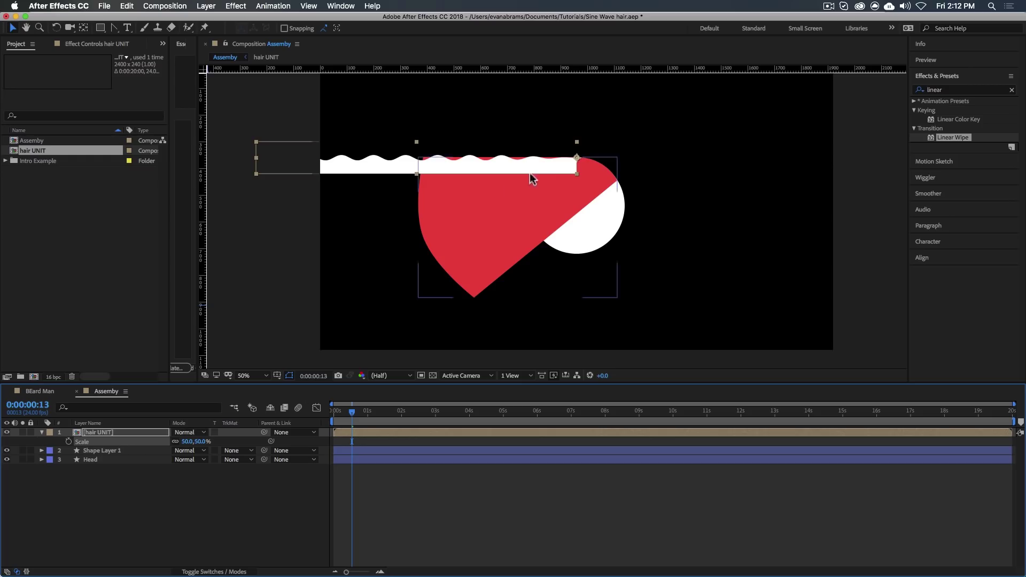
key(space)
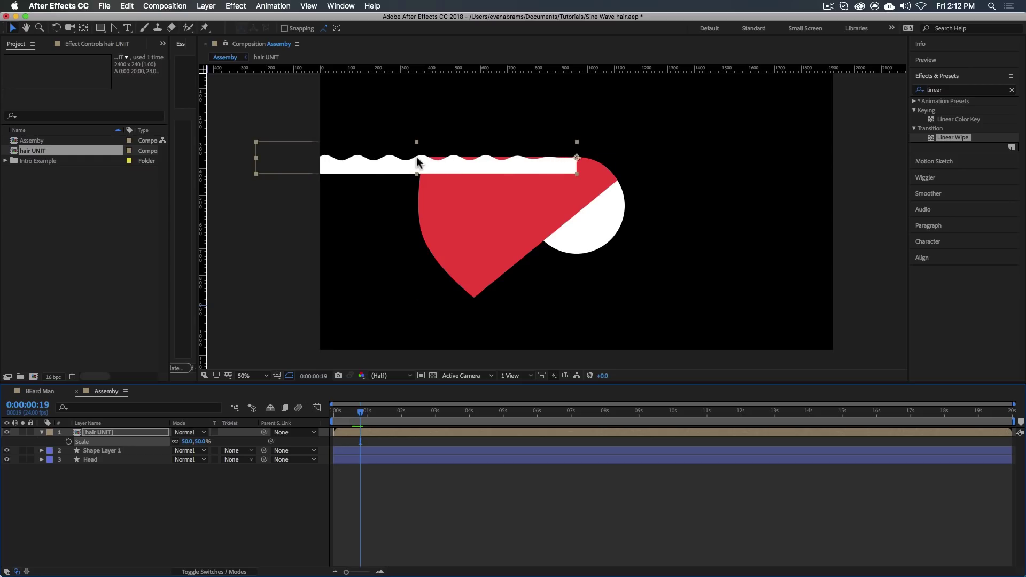
click(100, 28)
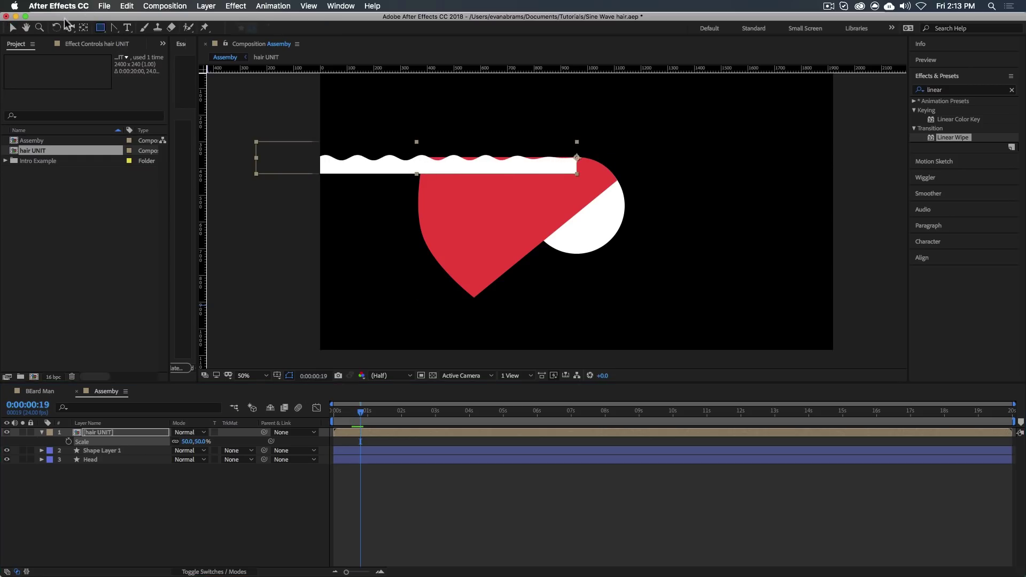
Crop the hair with a rectangle mask over the head, duplicate the layer, and use Final Quality previews.
drag(411, 131, 594, 183)
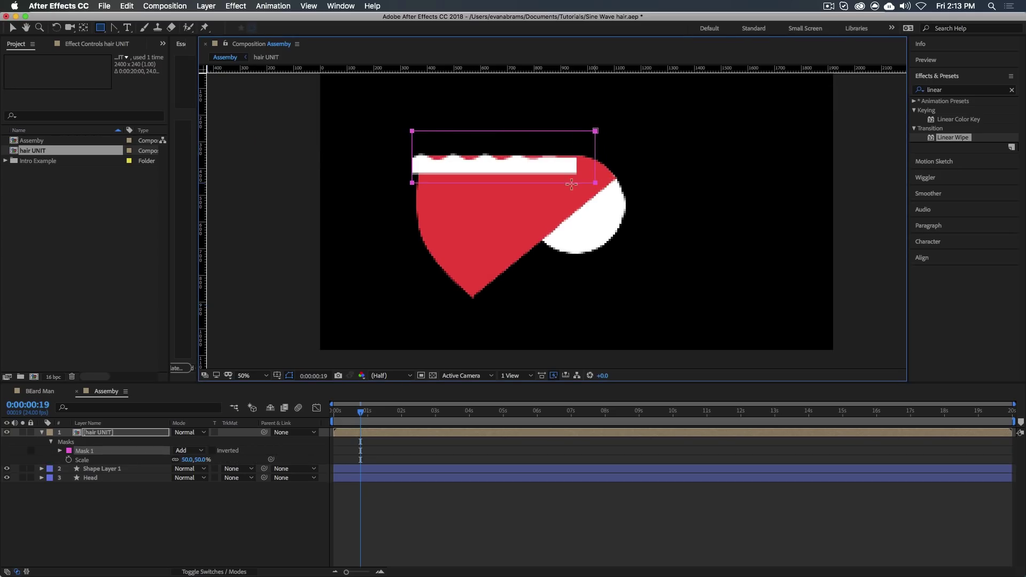
click(500, 434)
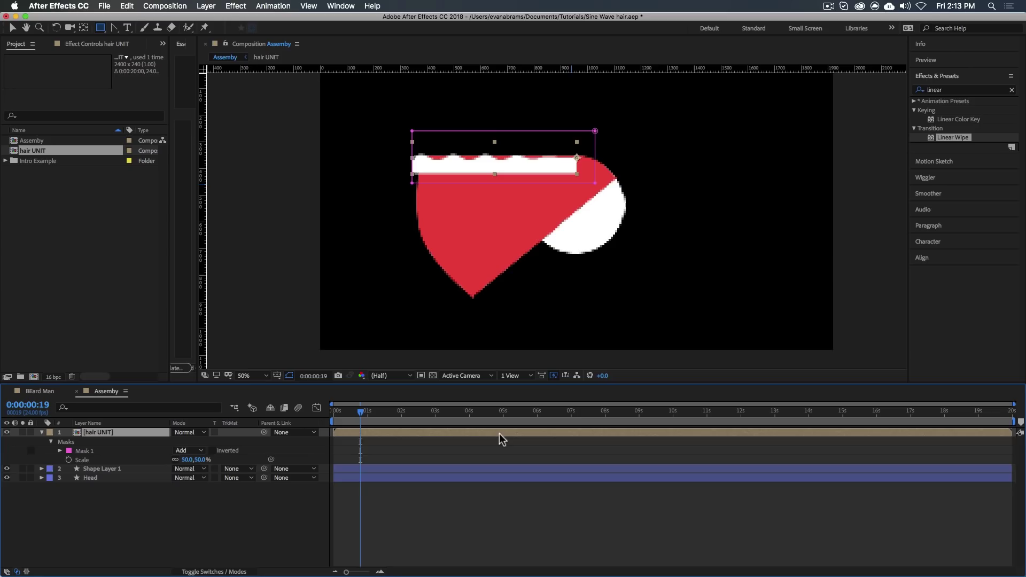
key(super+d)
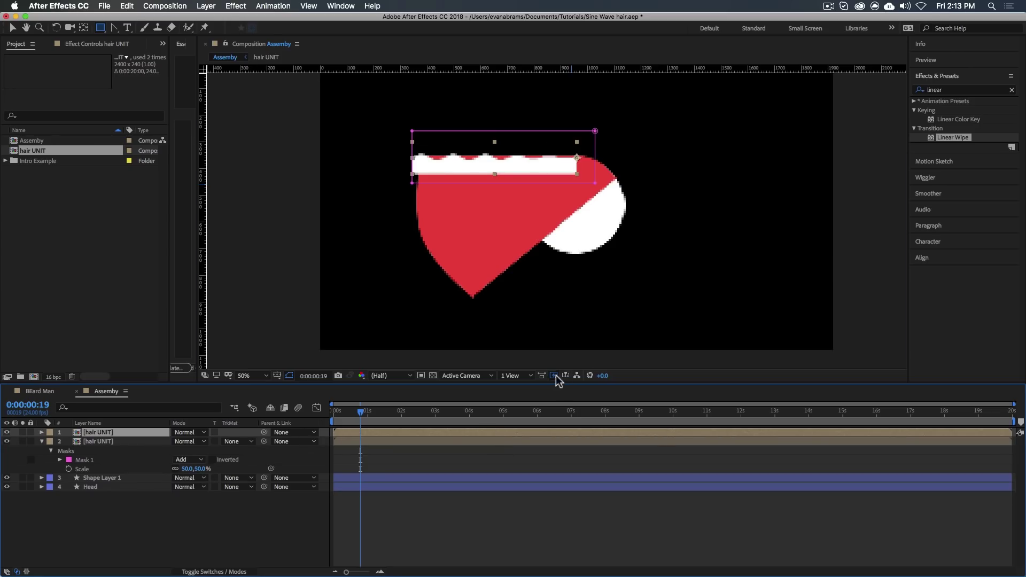
click(554, 376)
Move the duplicate hair strip down onto the head.
click(575, 387)
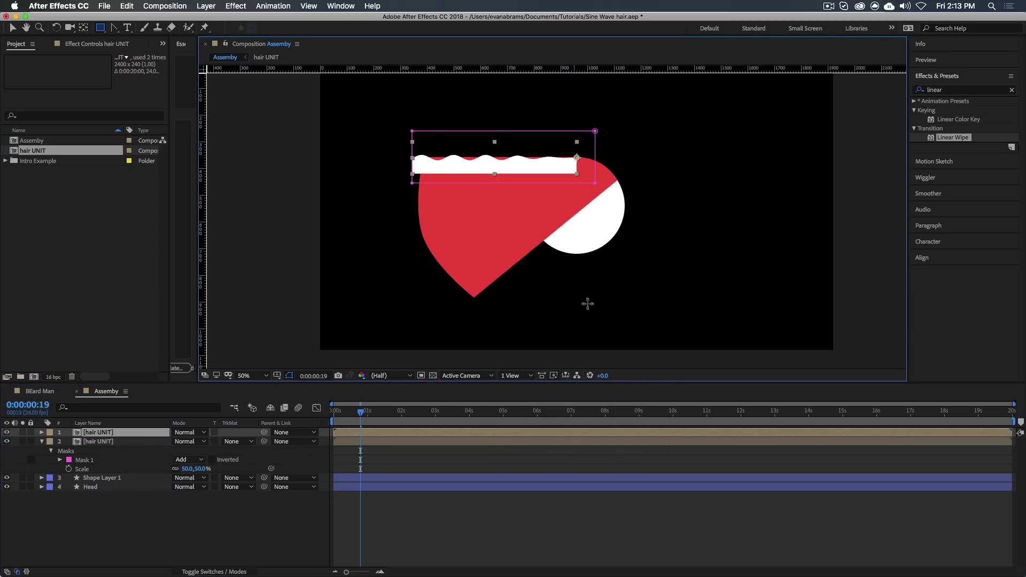
key(v)
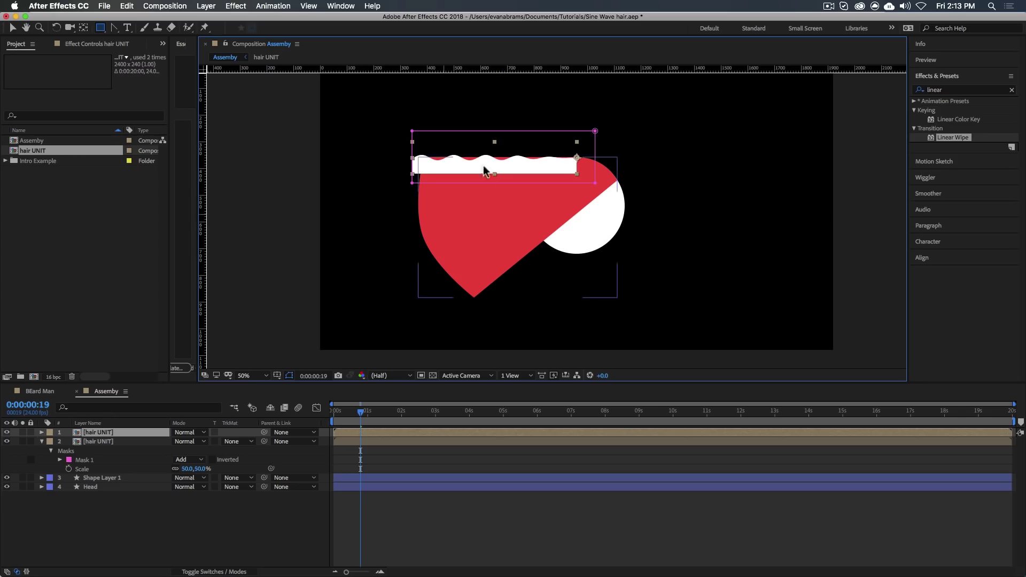
drag(508, 165, 568, 260)
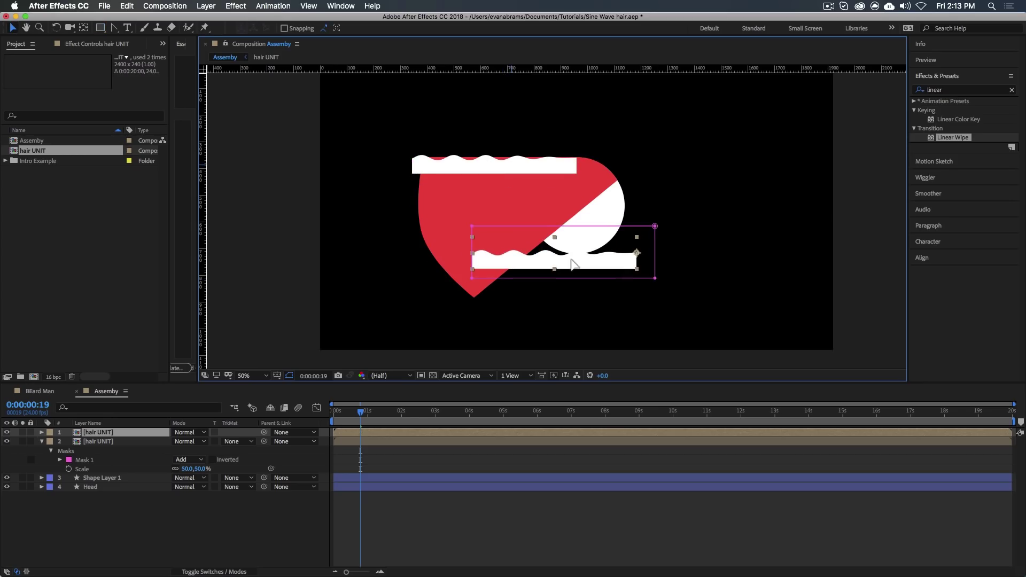
Flip the duplicate strip vertically and angle it along the red shape's diagonal edge.
click(99, 435)
click(204, 5)
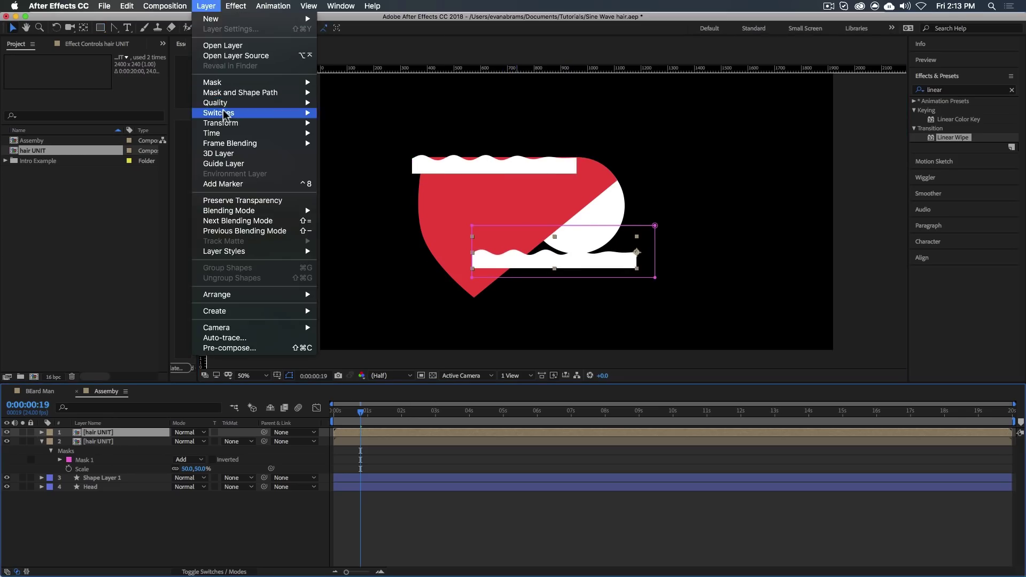
mouse_move(292, 123)
click(395, 218)
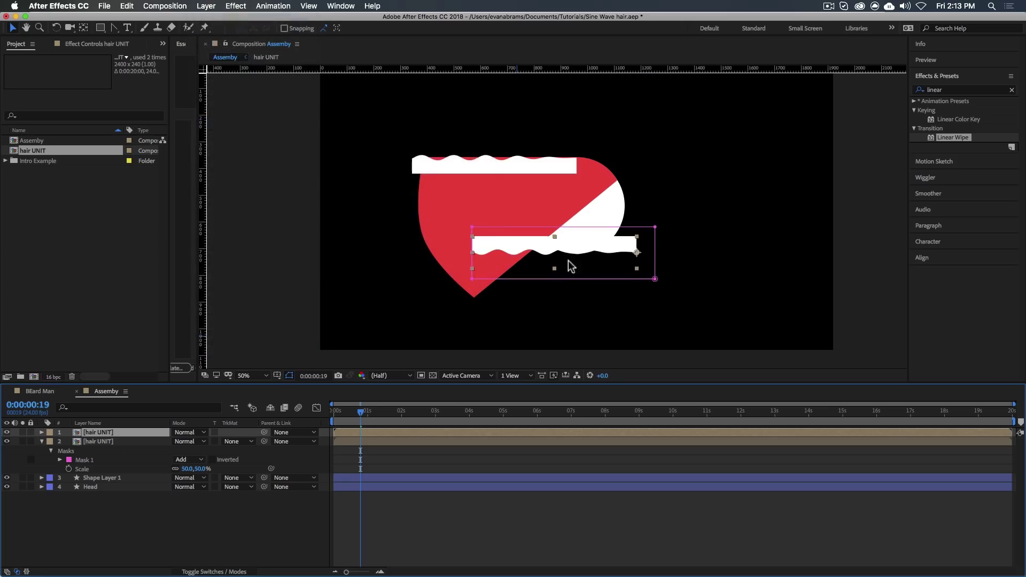
drag(501, 250, 543, 345)
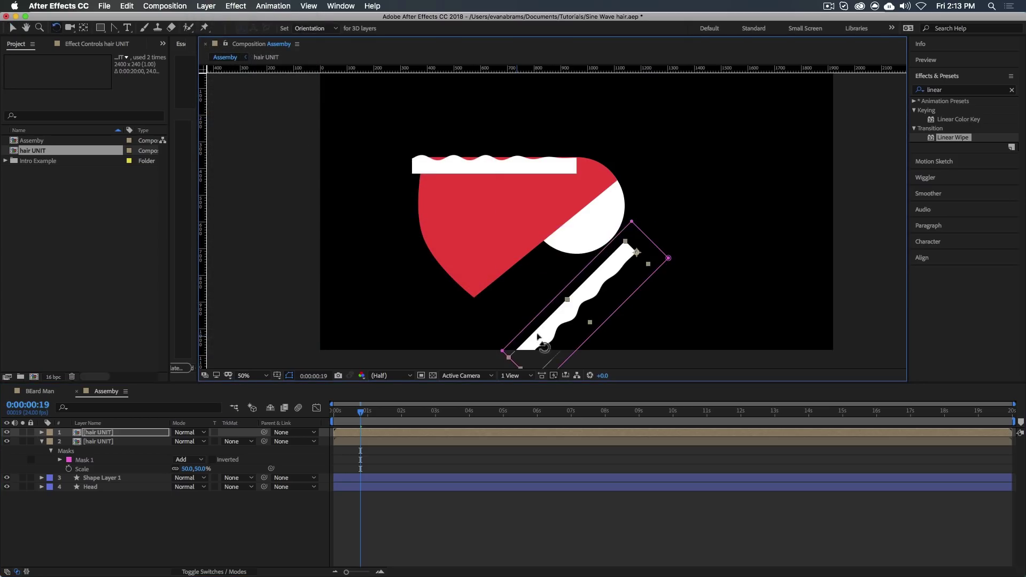
drag(590, 223, 617, 182)
click(470, 266)
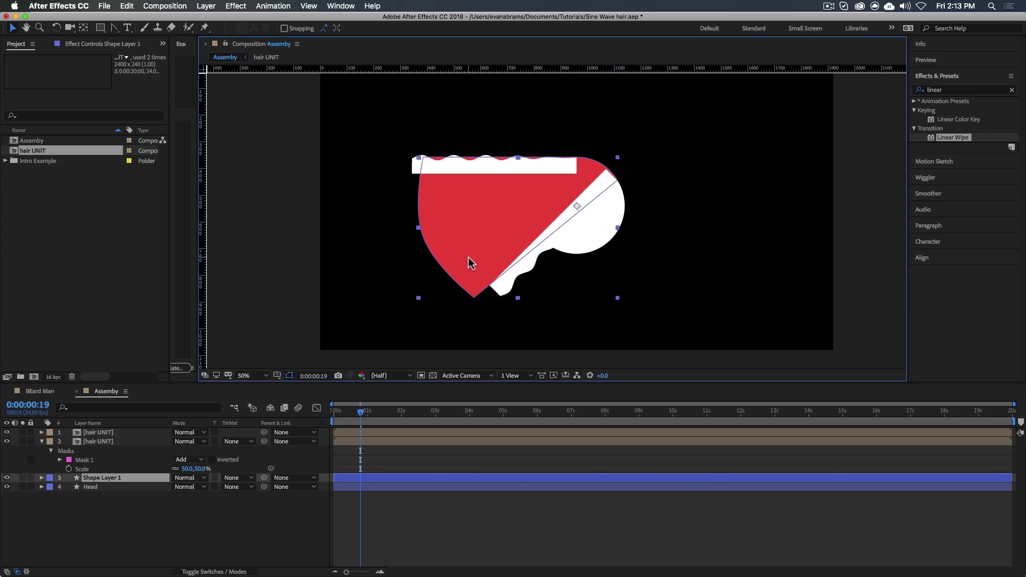
Nudge the red shape's bottom point down-left and hide the white Head circle.
click(476, 297)
drag(476, 297, 473, 309)
click(7, 487)
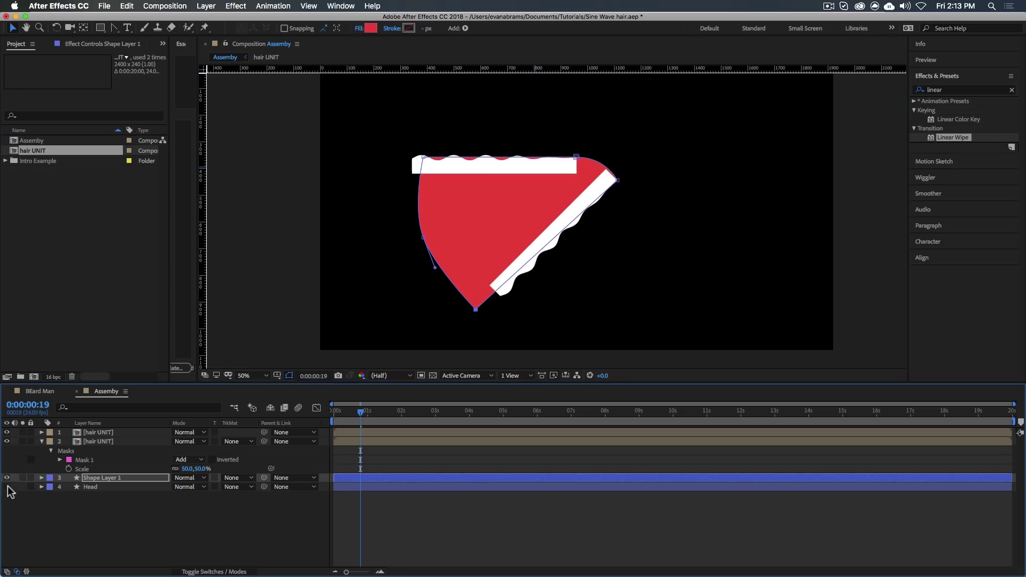
click(531, 499)
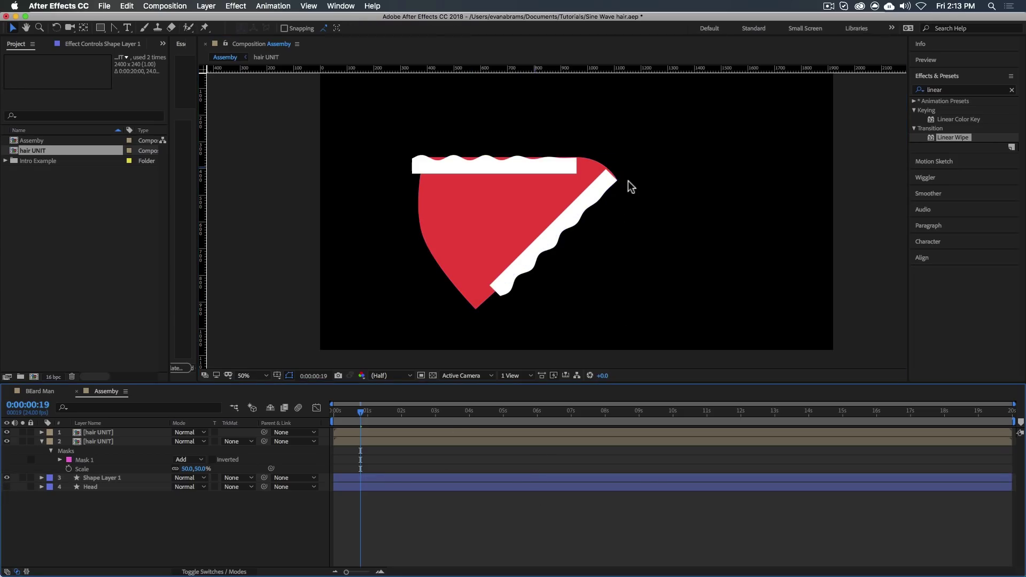
Check the diagonal strip's fit and scrub the timeline to watch the waves move.
scroll(604, 178, up, 3)
scroll(598, 168, down, 3)
click(614, 184)
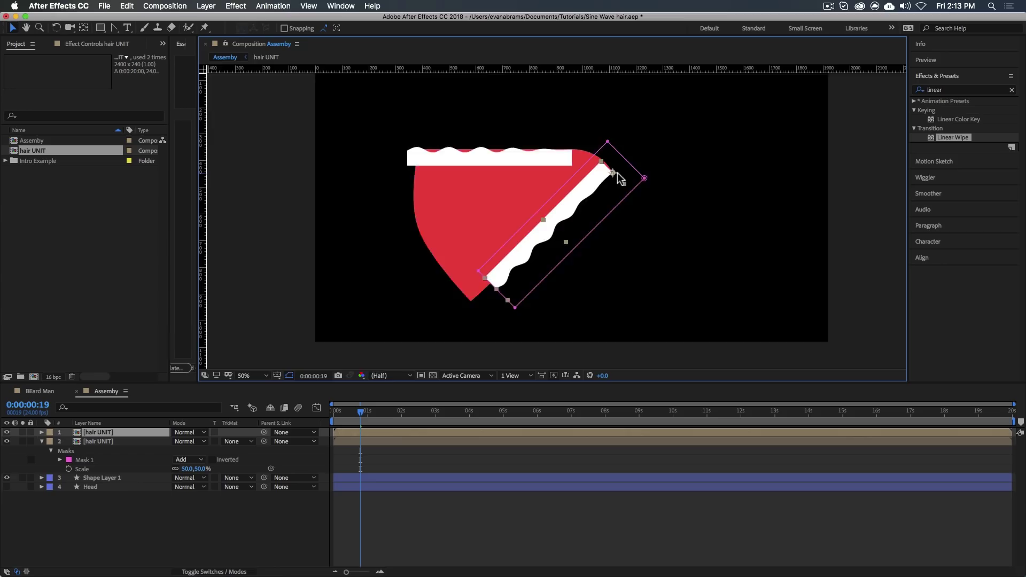
scroll(604, 177, up, 6)
scroll(592, 171, down, 6)
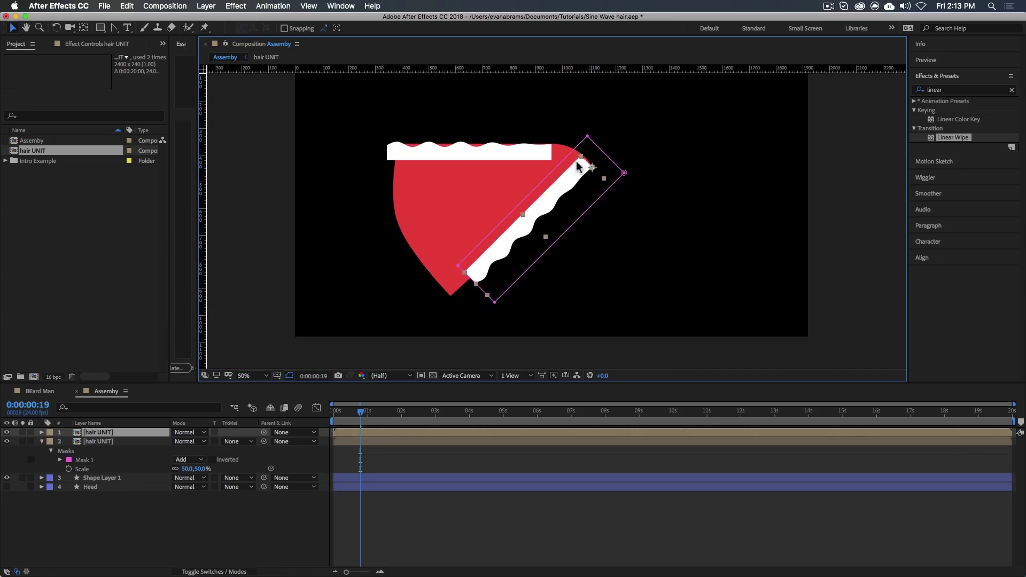
click(561, 464)
click(612, 170)
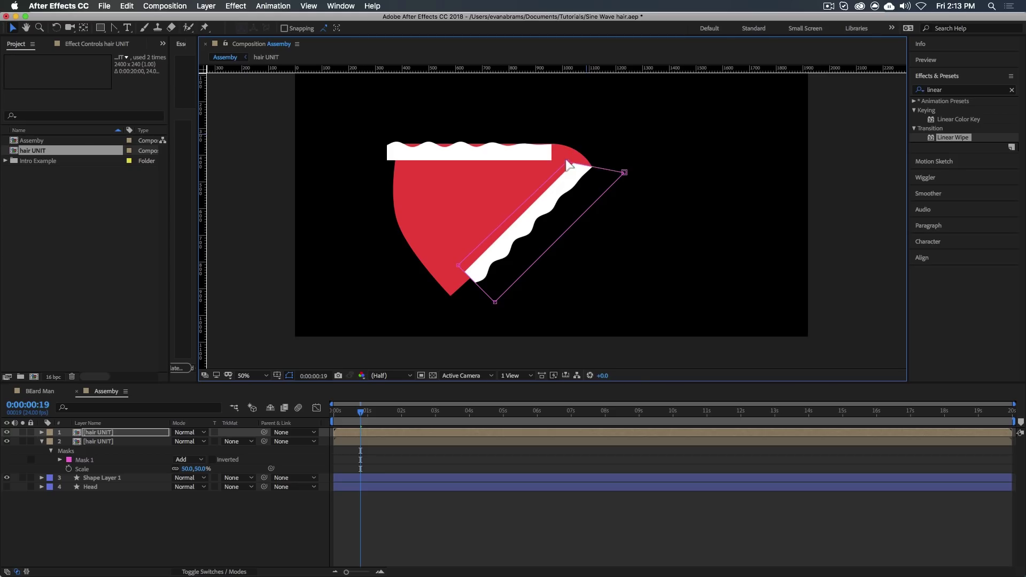
click(594, 541)
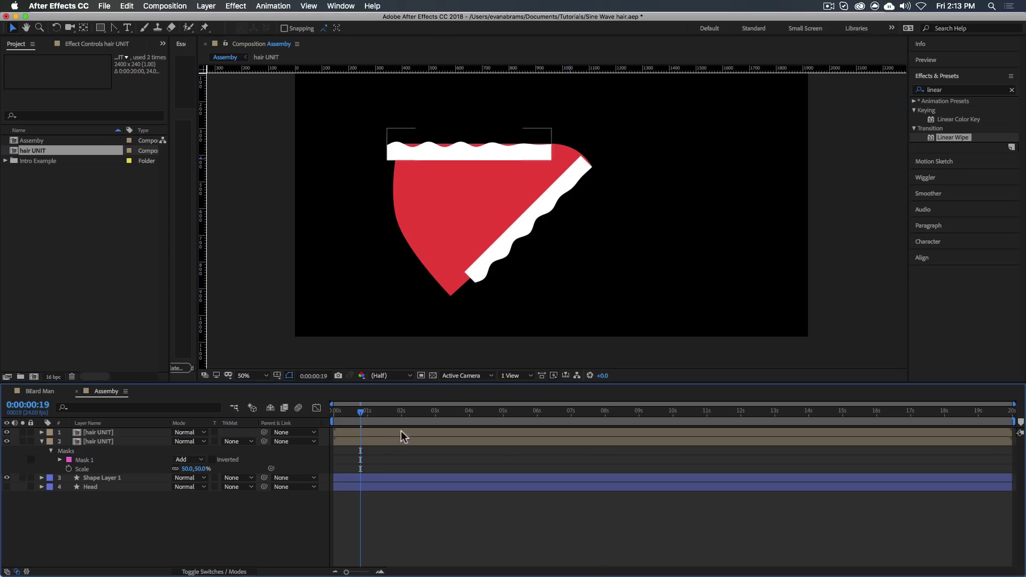
drag(419, 415, 364, 420)
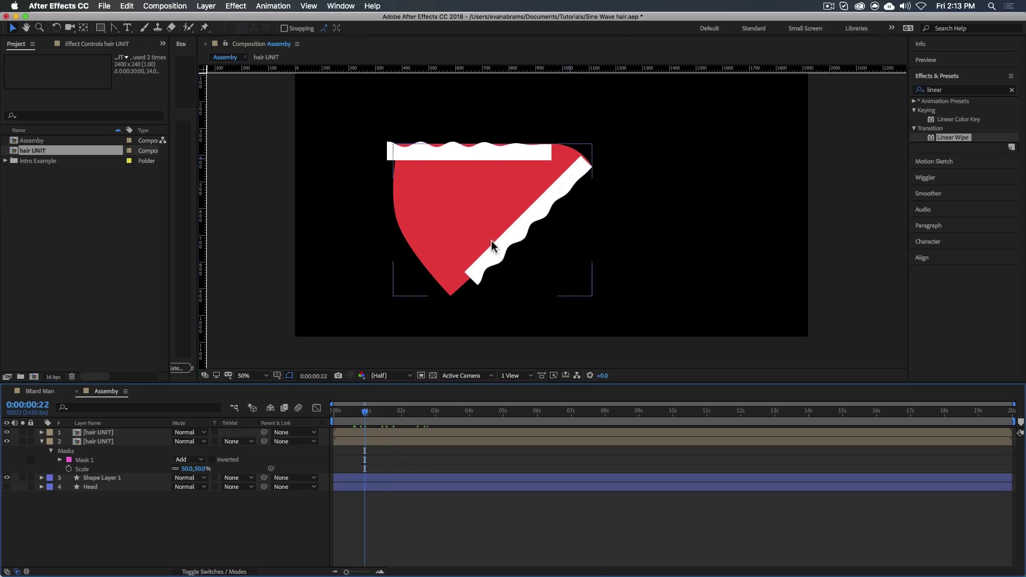
click(508, 243)
click(438, 247)
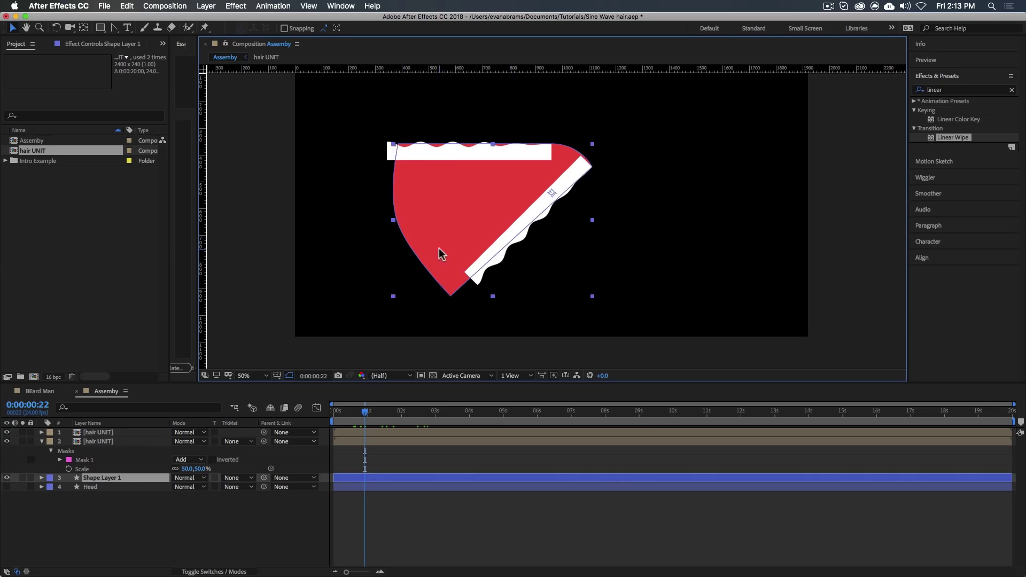
Move the red shape's bottom, left and top path points to curve its outline.
double_click(452, 295)
drag(451, 295, 471, 278)
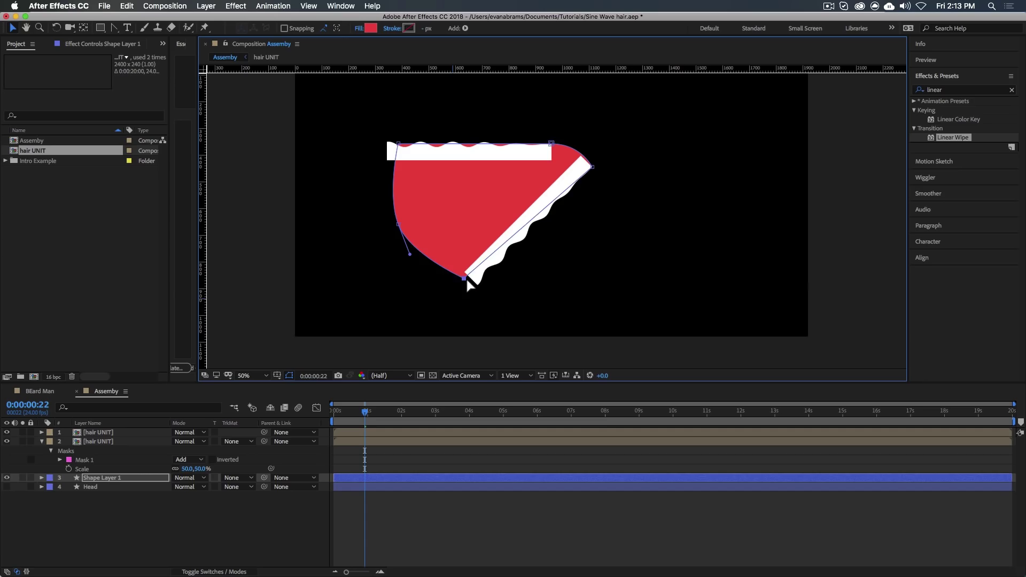
drag(395, 223, 407, 212)
drag(398, 143, 402, 154)
drag(540, 143, 536, 154)
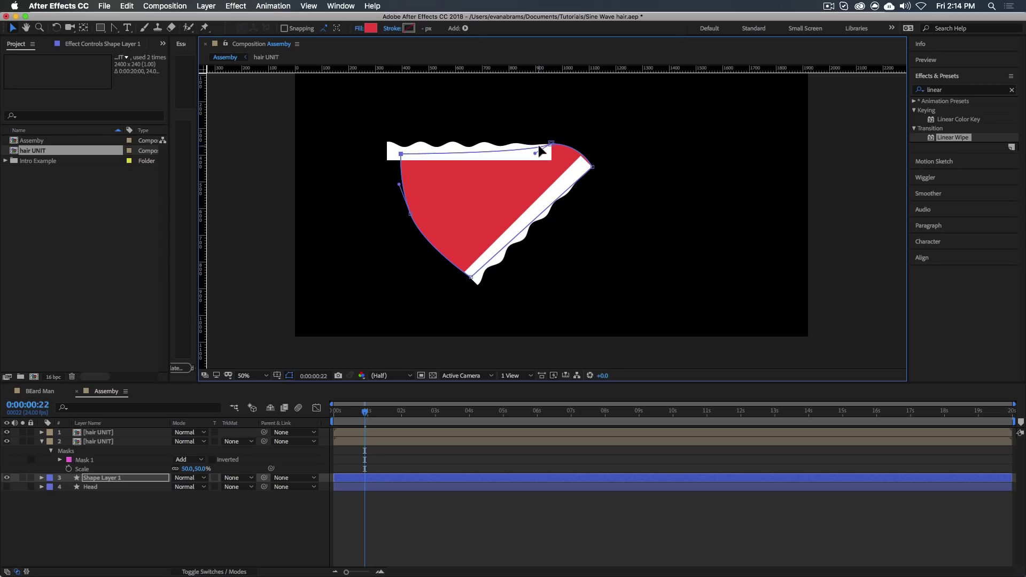
Convert the red shape's right point into a curve and adjust its handles.
click(592, 167)
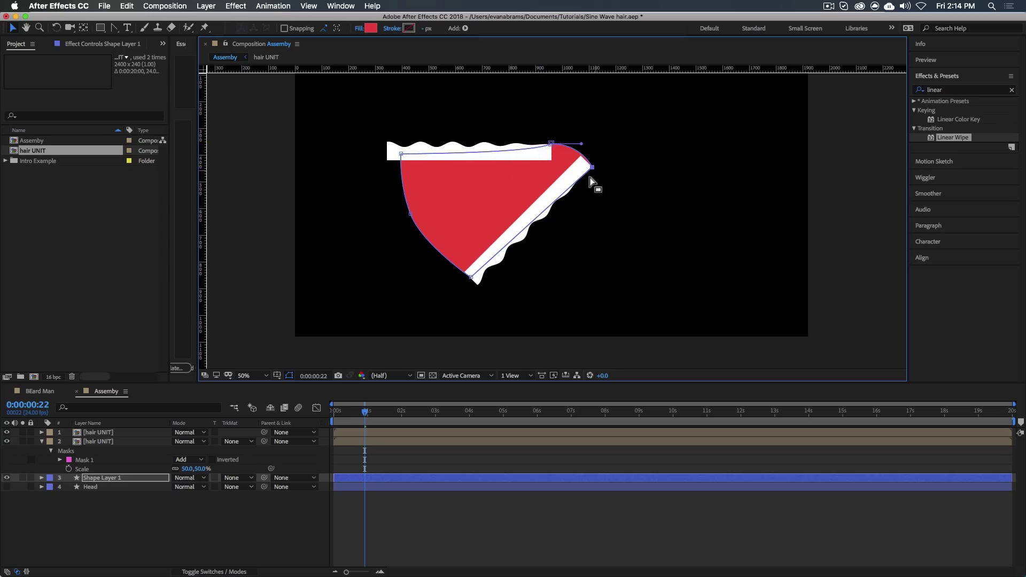
click(113, 27)
drag(592, 166, 534, 185)
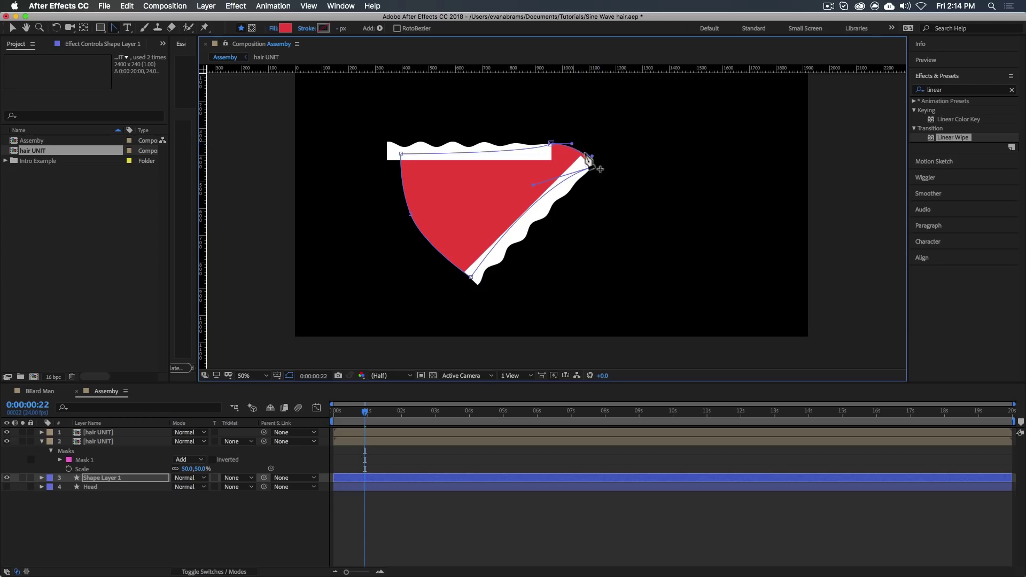
scroll(584, 158, up, 4)
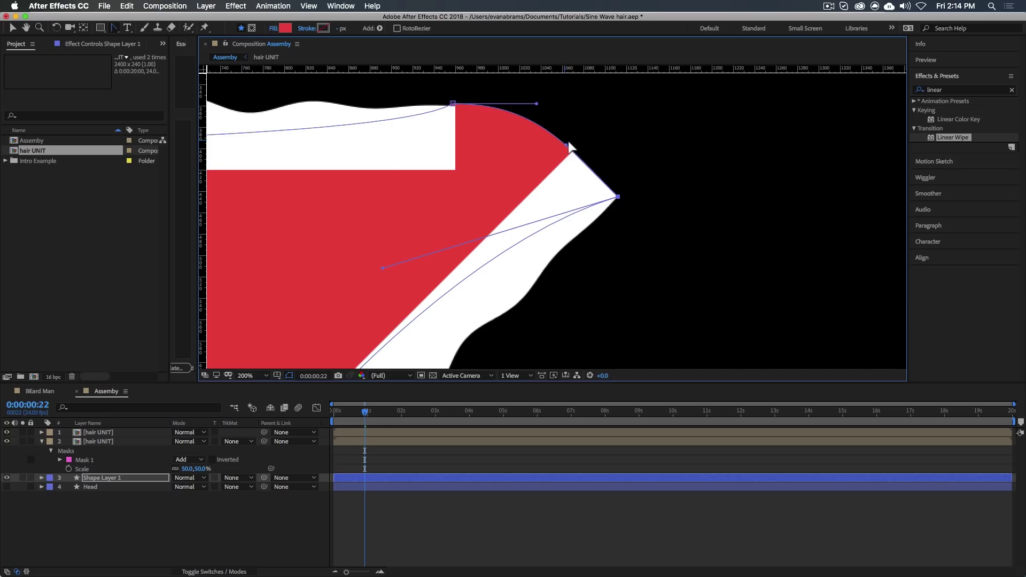
scroll(567, 139, up, 1)
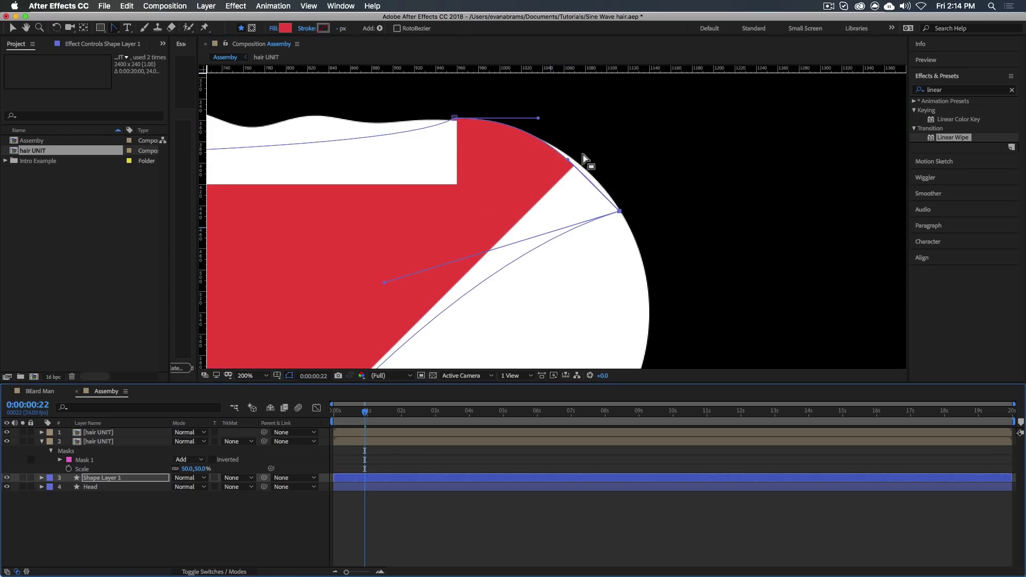
drag(570, 163, 597, 170)
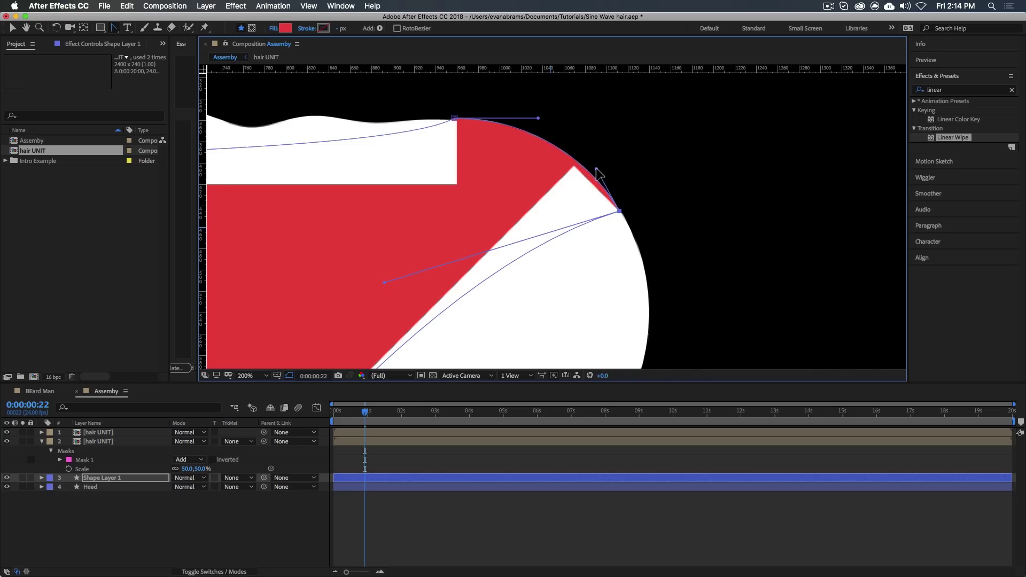
scroll(597, 170, down, 3)
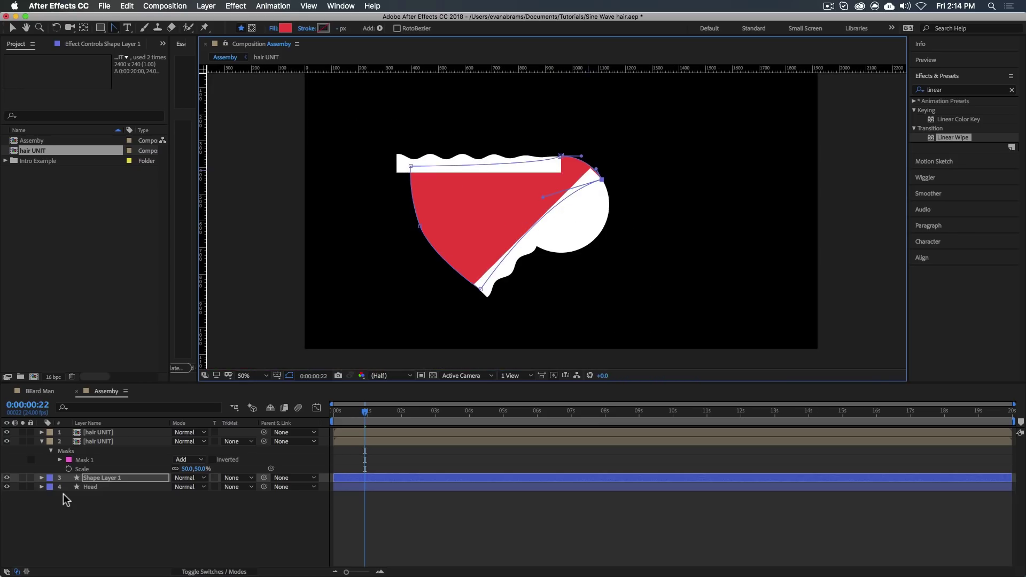
Preview the waving hair with the Head hidden, slightly enlarging the diagonal strip in between.
click(6, 487)
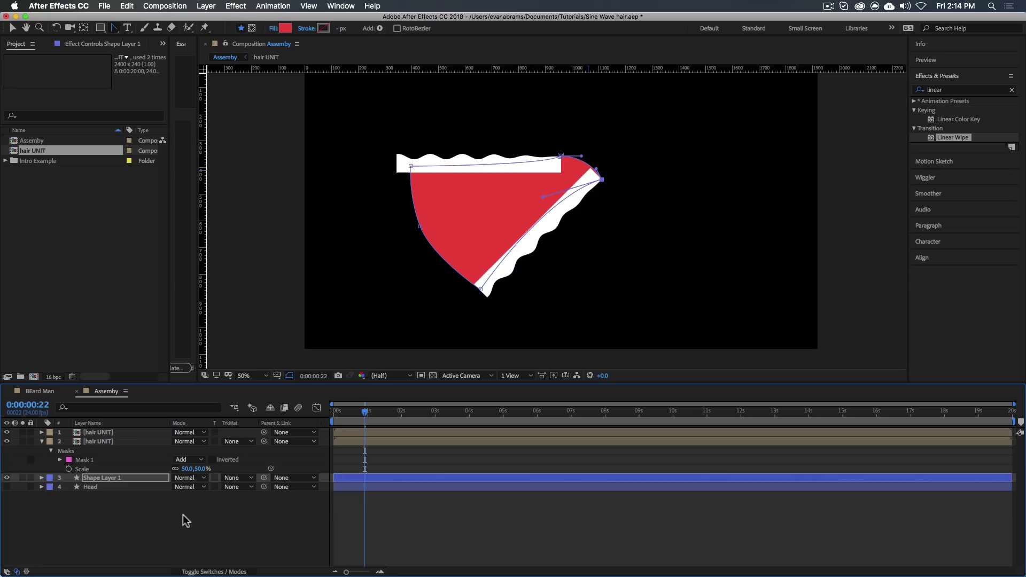
click(184, 517)
key(space)
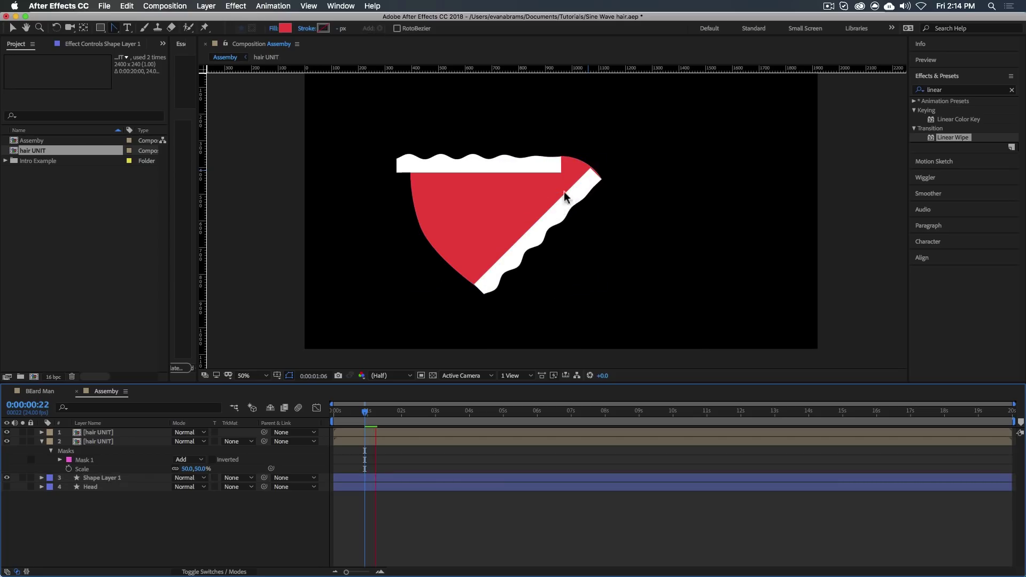
key(space)
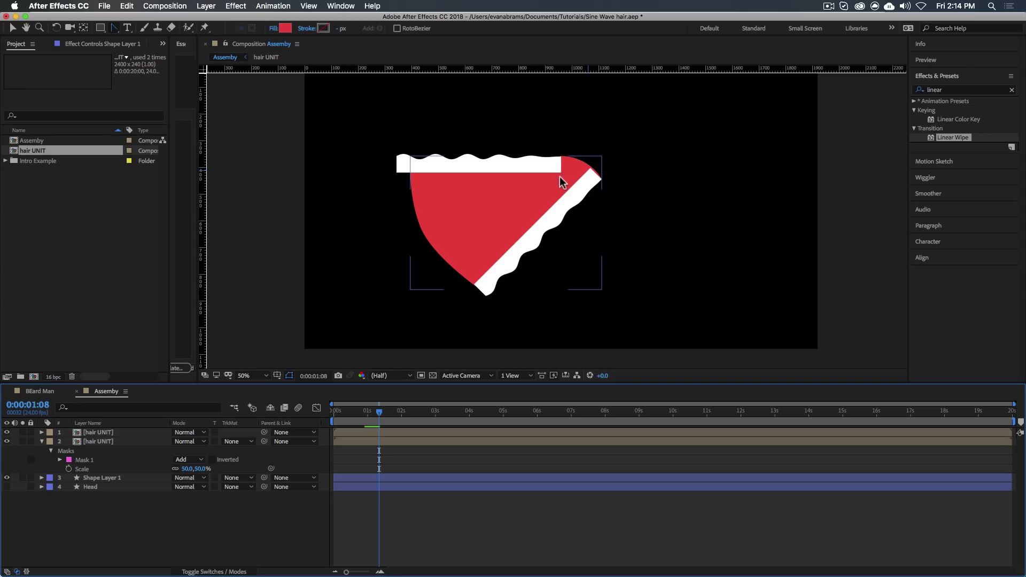
key(v)
click(559, 223)
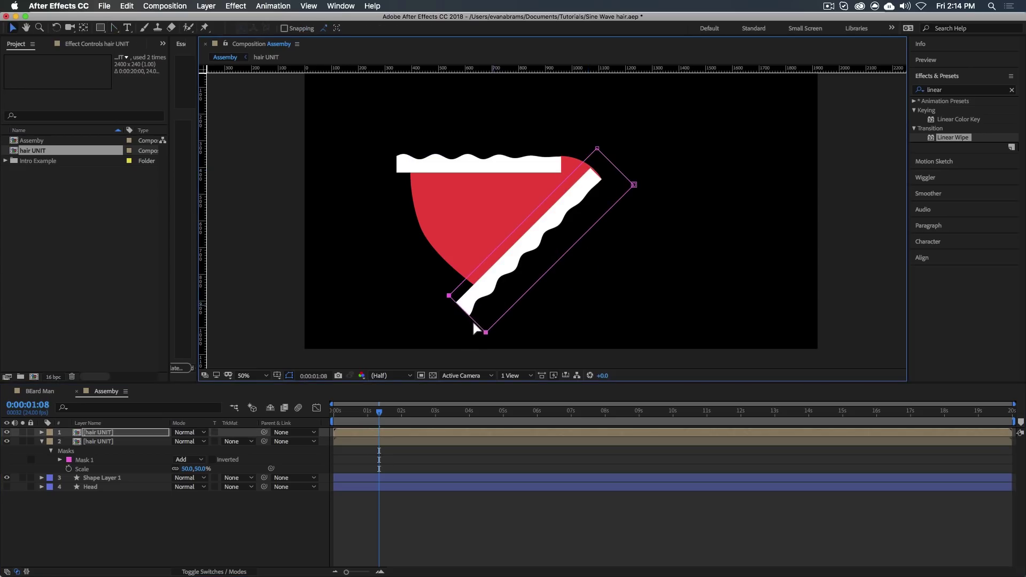
drag(472, 320, 471, 321)
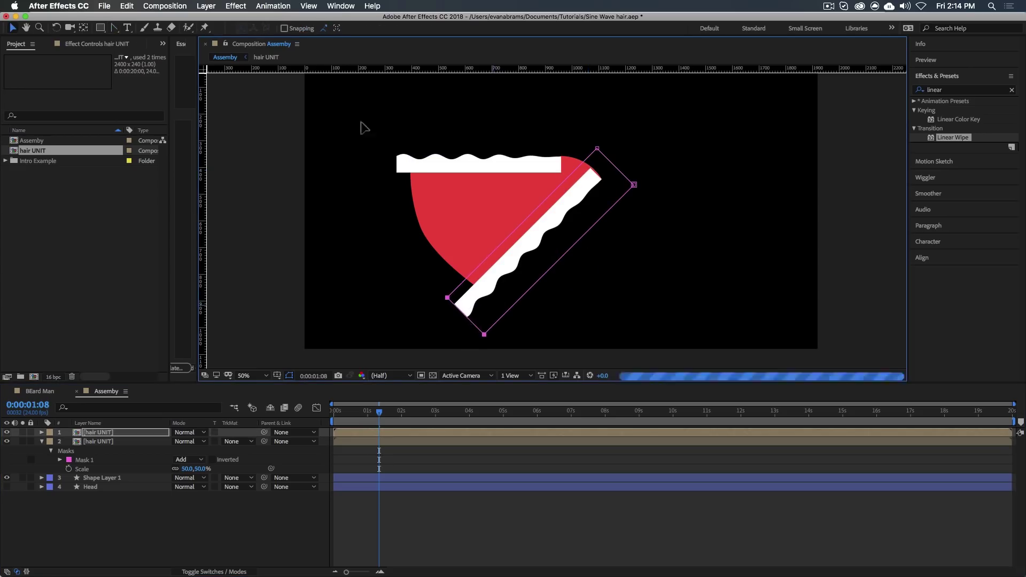
click(523, 567)
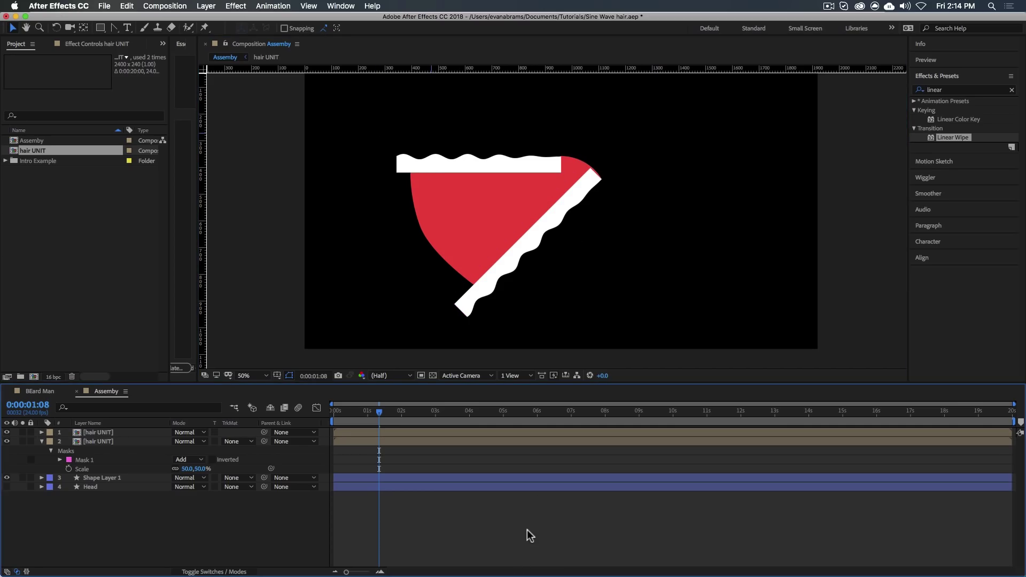
key(space)
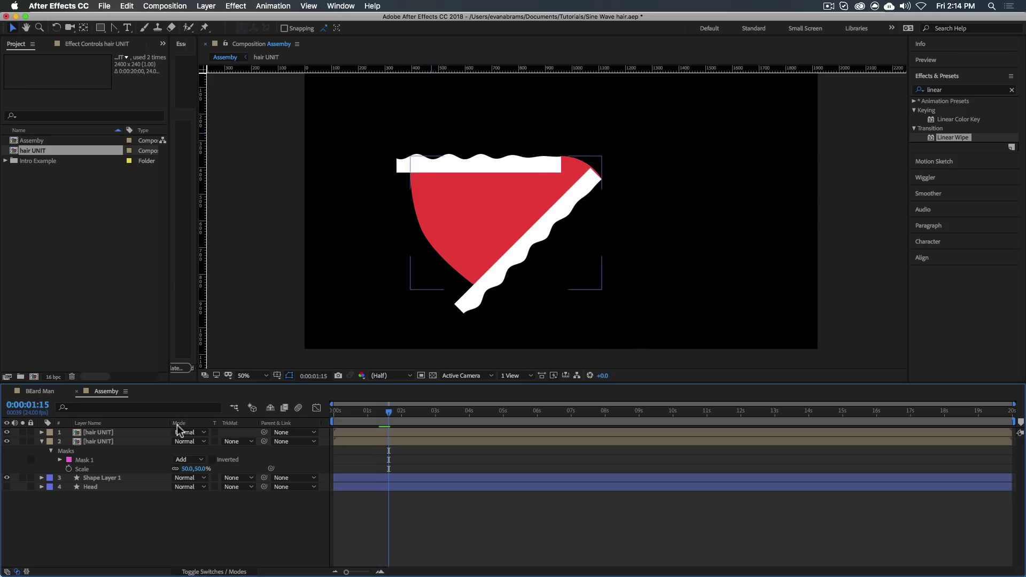
Add another hair UNIT strip to the comp and rotate it to a steep diagonal.
drag(32, 157, 467, 222)
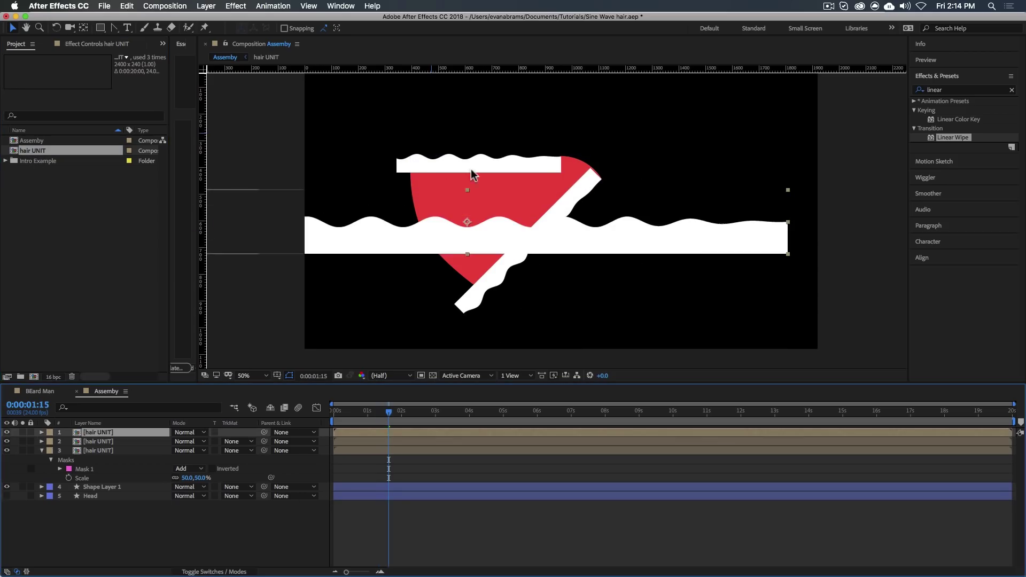
key(w)
drag(664, 221, 441, 179)
Scale the new strip to 50% and move it across the red shape's left side.
key(s)
drag(190, 442, 188, 443)
click(203, 441)
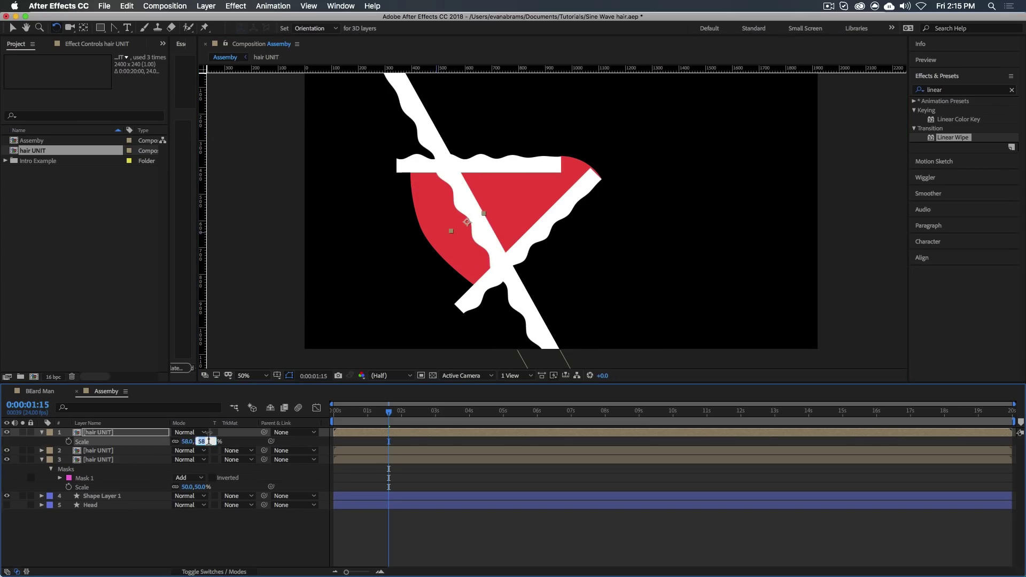
text(50)
key(Return)
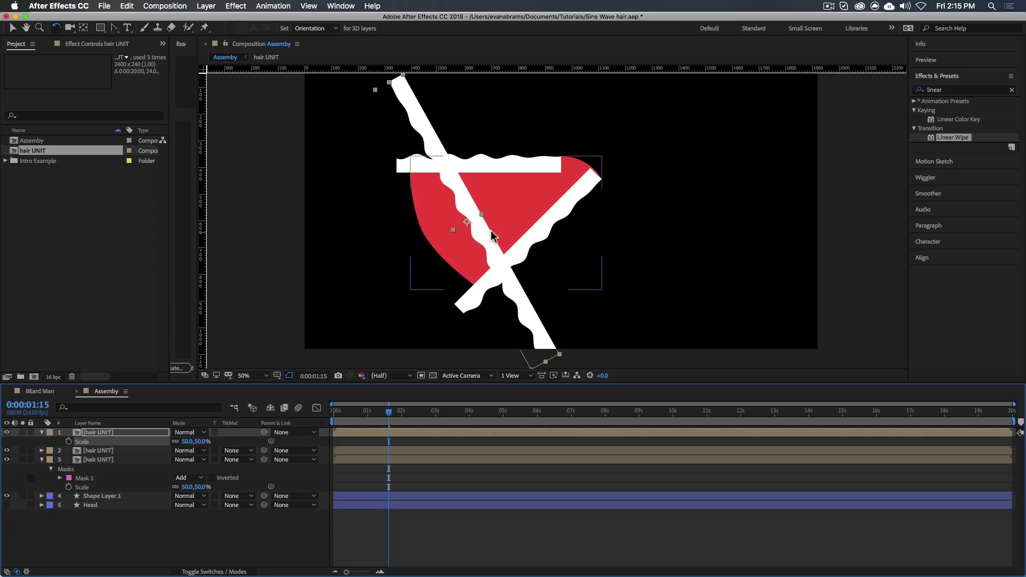
key(v)
drag(447, 242, 403, 256)
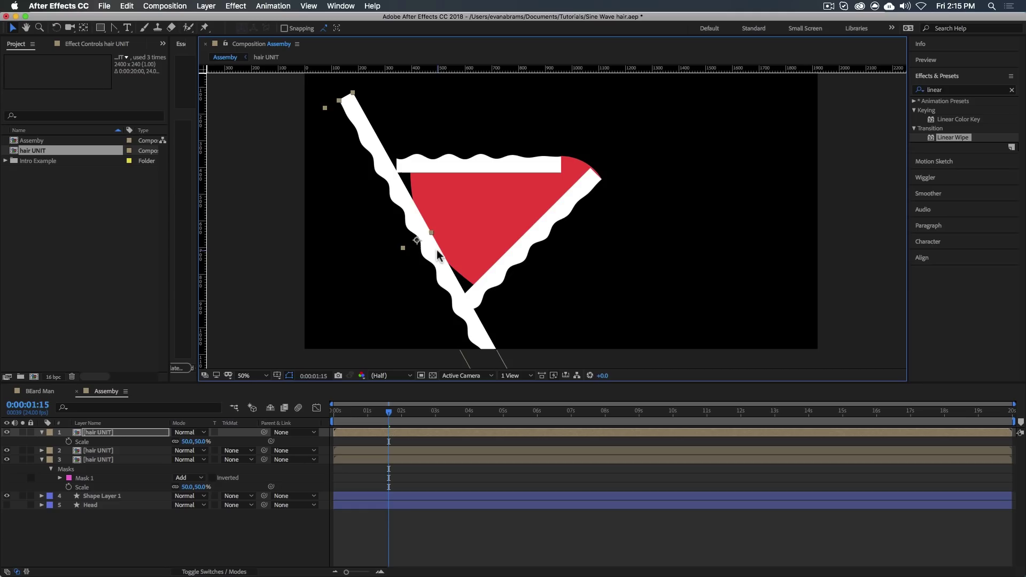
Search Effects & Presets for 'bezi' and apply Bezier Warp to the top strip.
click(960, 90)
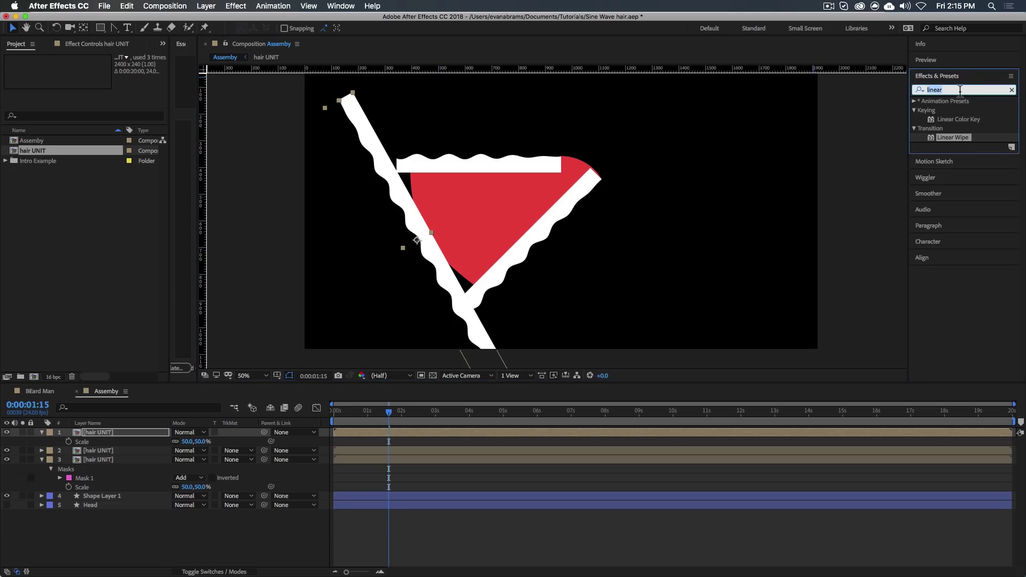
text(bezi)
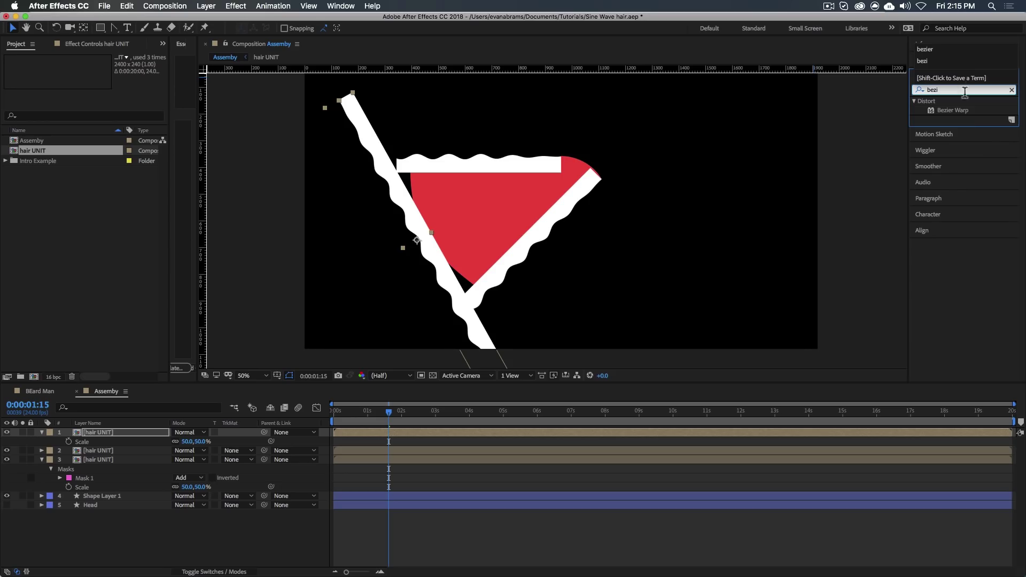
drag(954, 111, 459, 432)
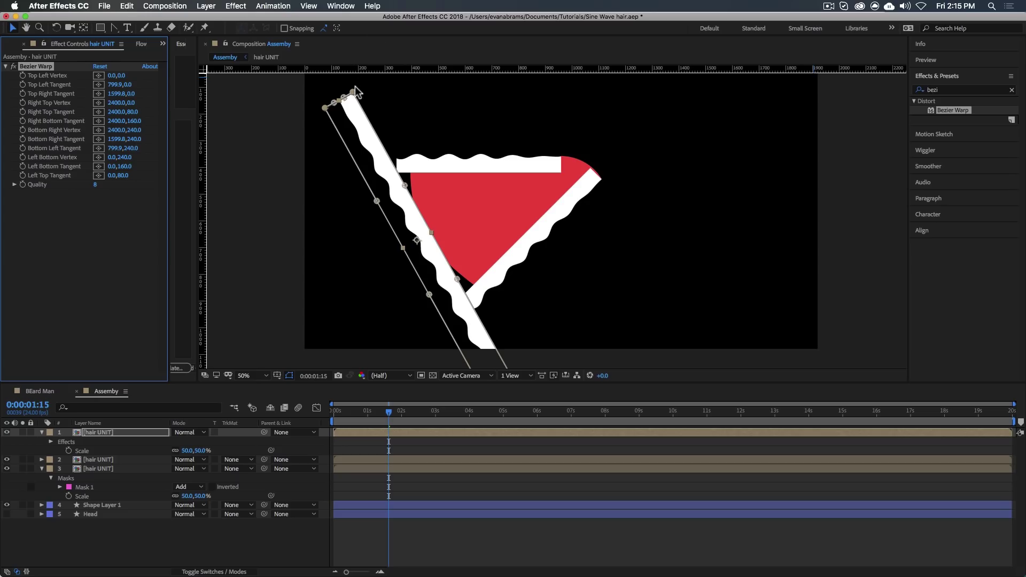
click(406, 200)
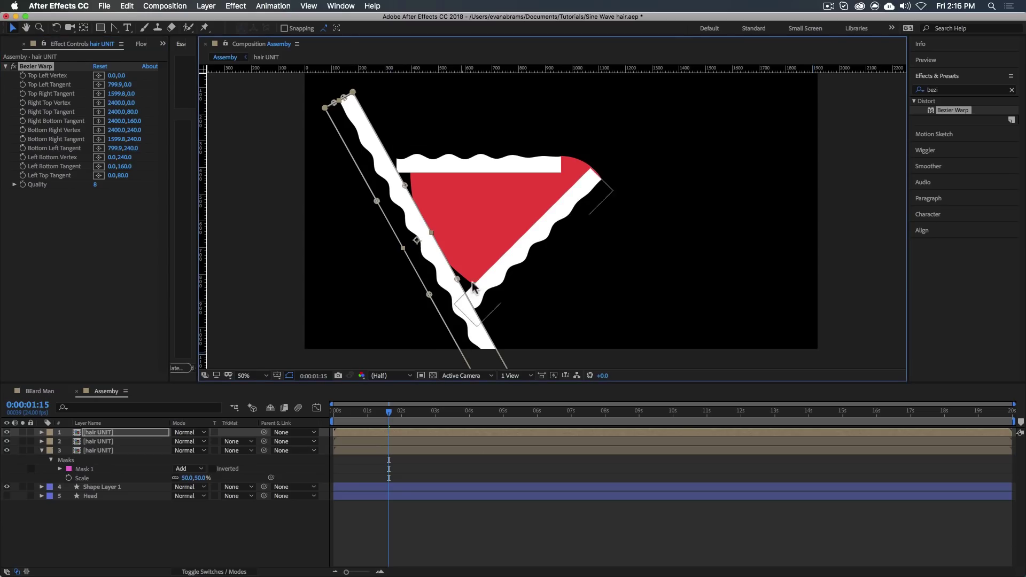
Rotate the warped strip to a steeper diagonal and shift it up and right.
click(417, 163)
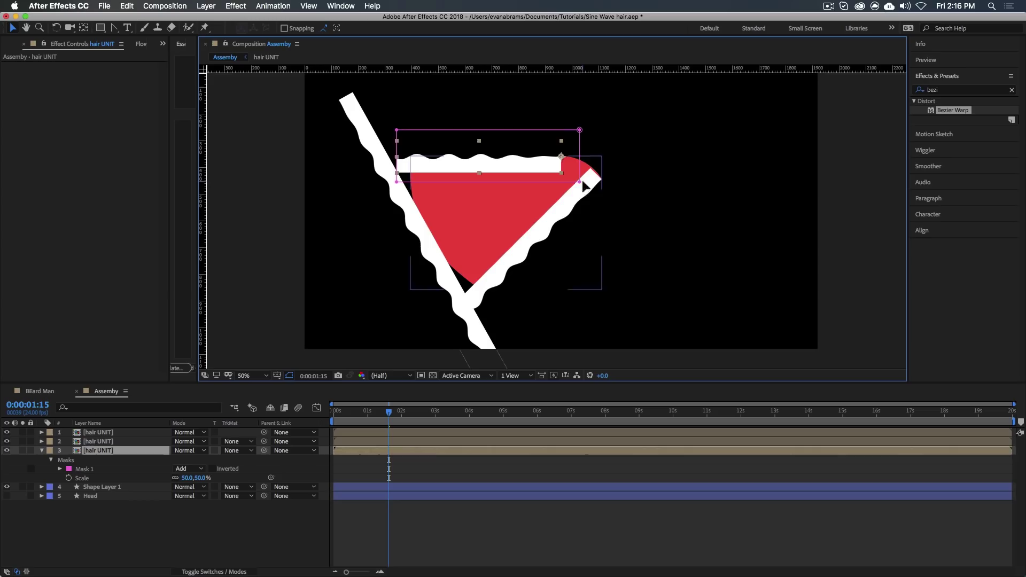
click(569, 203)
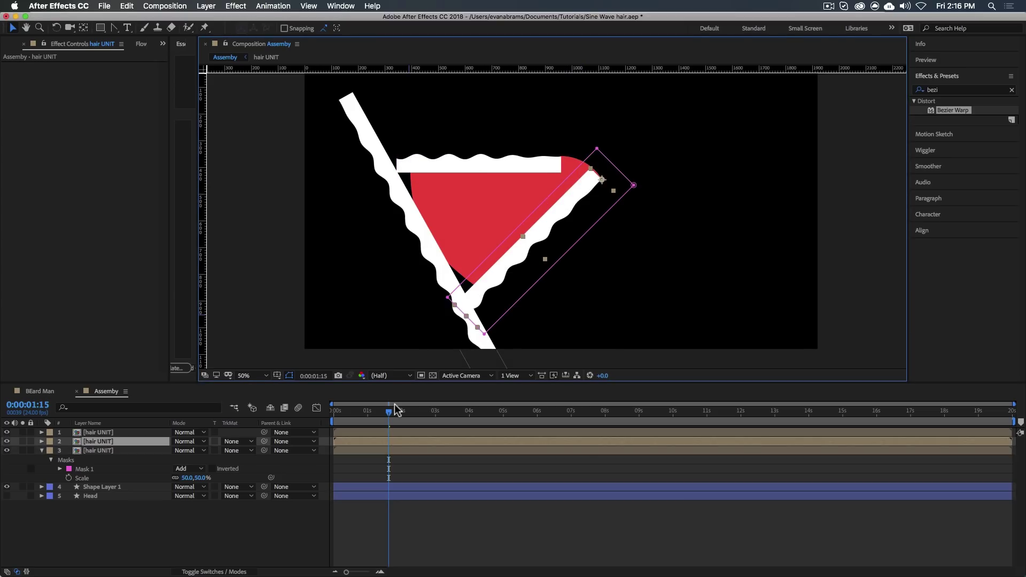
click(363, 144)
key(w)
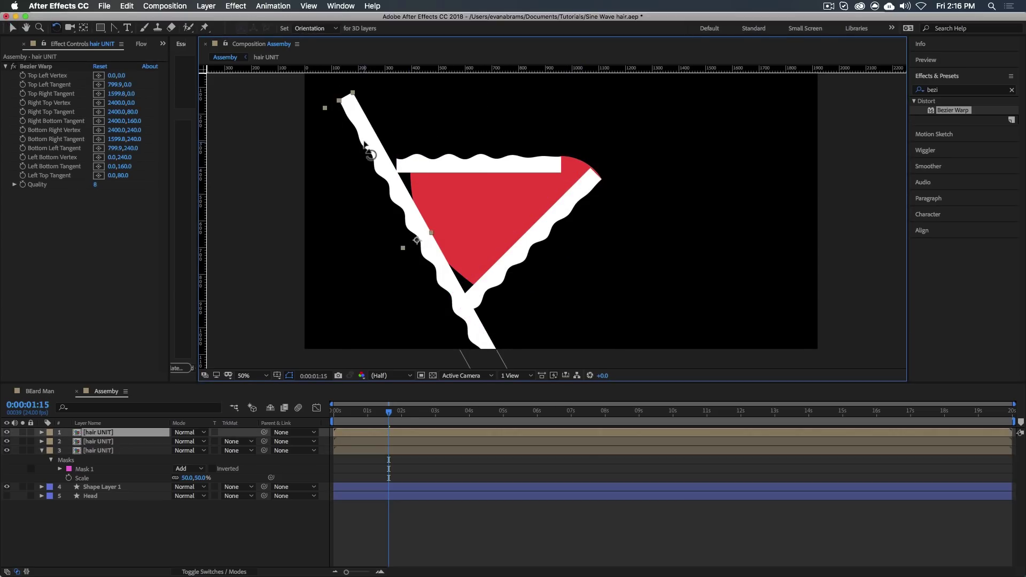
mouse_move(355, 261)
mouse_down()
mouse_move(426, 336)
mouse_move(457, 302)
mouse_up()
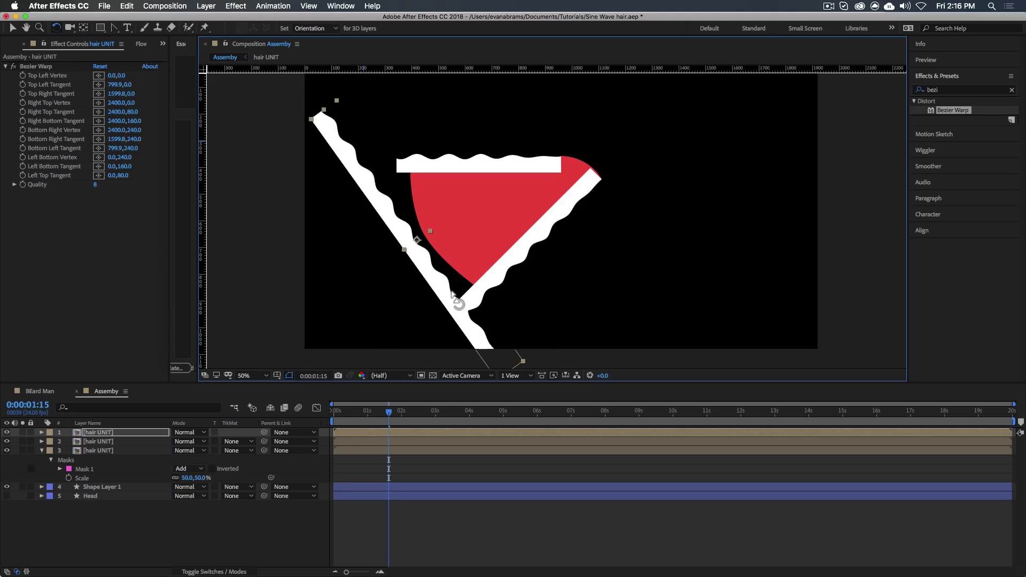
key(v)
mouse_move(391, 215)
mouse_down()
mouse_move(404, 202)
mouse_move(421, 228)
mouse_up()
Try Silhouette Alpha on the warped strip, nudge it, then return it to Normal mode.
click(185, 433)
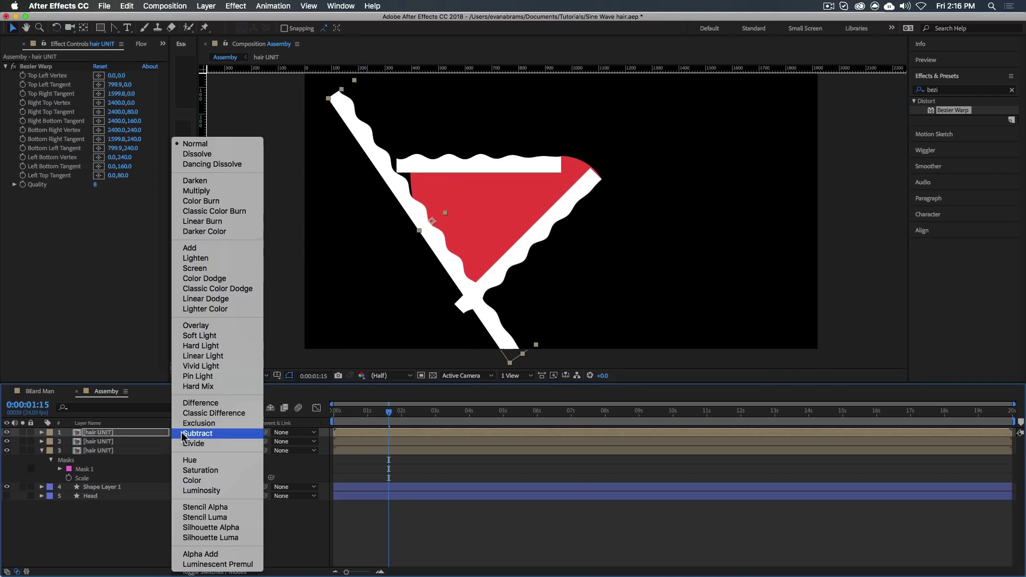
click(230, 528)
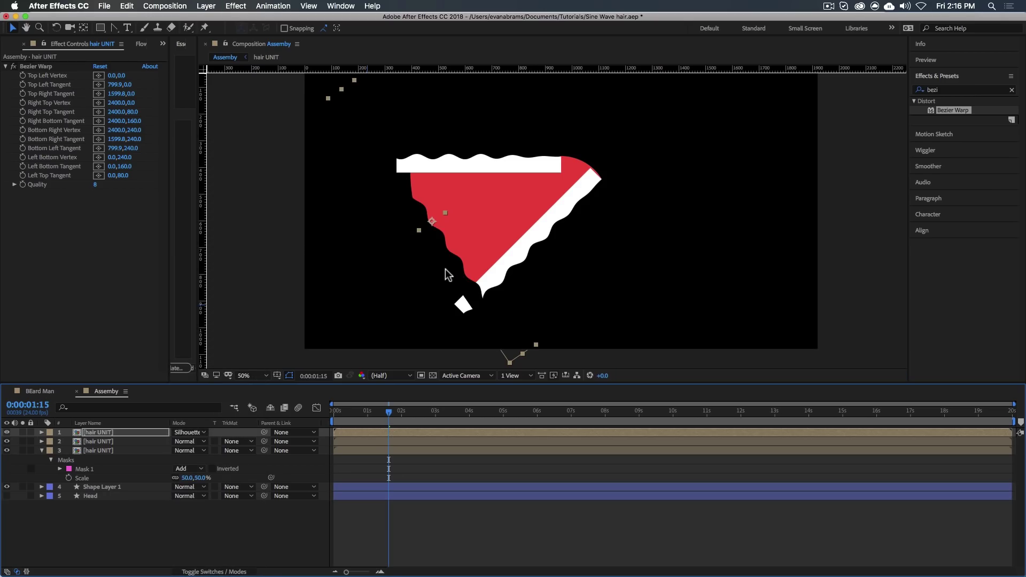
mouse_move(453, 270)
mouse_down()
mouse_move(465, 248)
mouse_move(456, 267)
mouse_up()
click(203, 433)
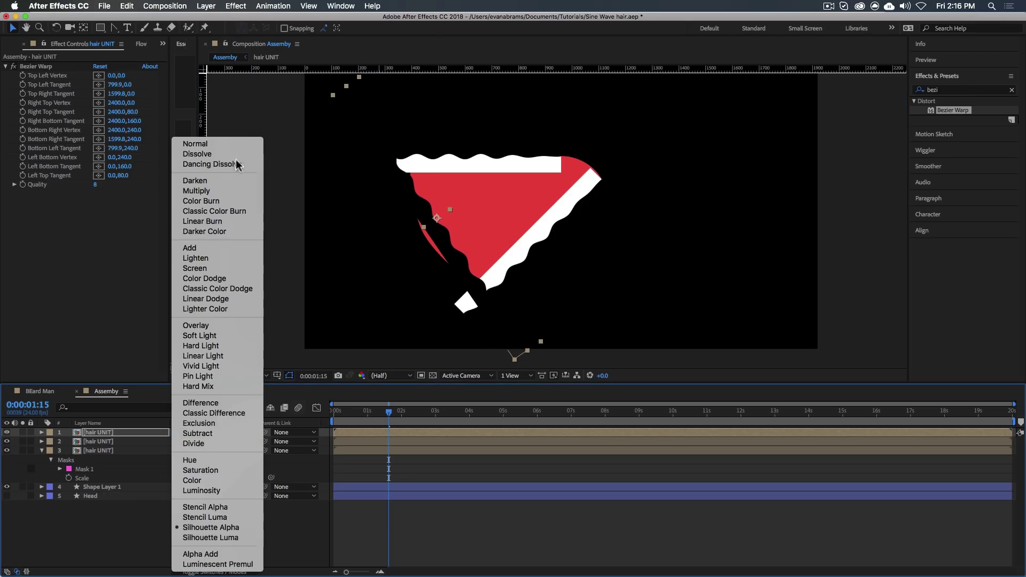
click(229, 140)
click(37, 66)
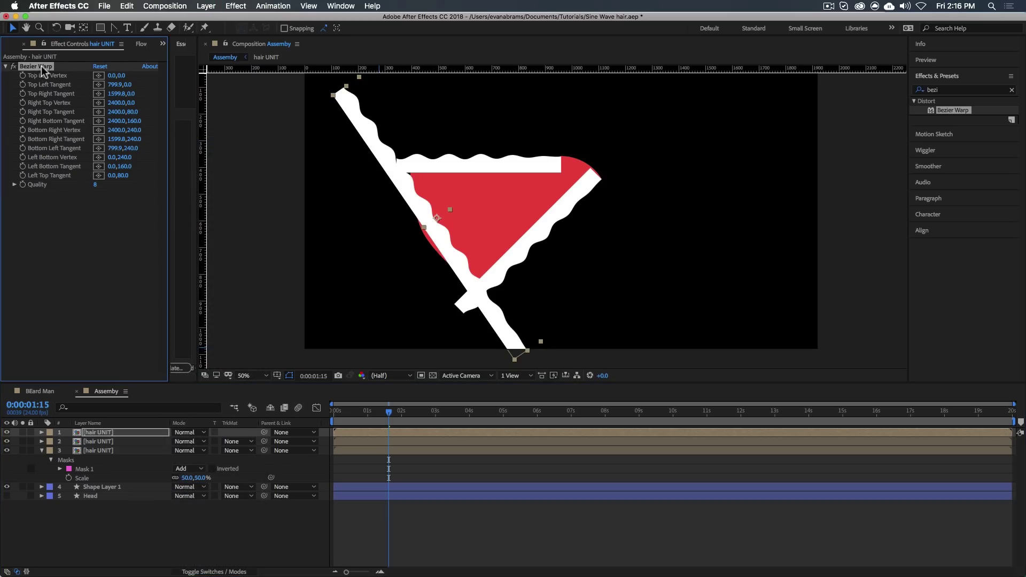
Drag the Bezier Warp tangent handles to bend the strip into a smooth arc.
drag(392, 184, 351, 217)
drag(420, 165, 367, 204)
drag(453, 271, 361, 353)
drag(480, 253, 385, 308)
drag(333, 222, 353, 205)
drag(374, 339, 369, 343)
drag(388, 303, 379, 306)
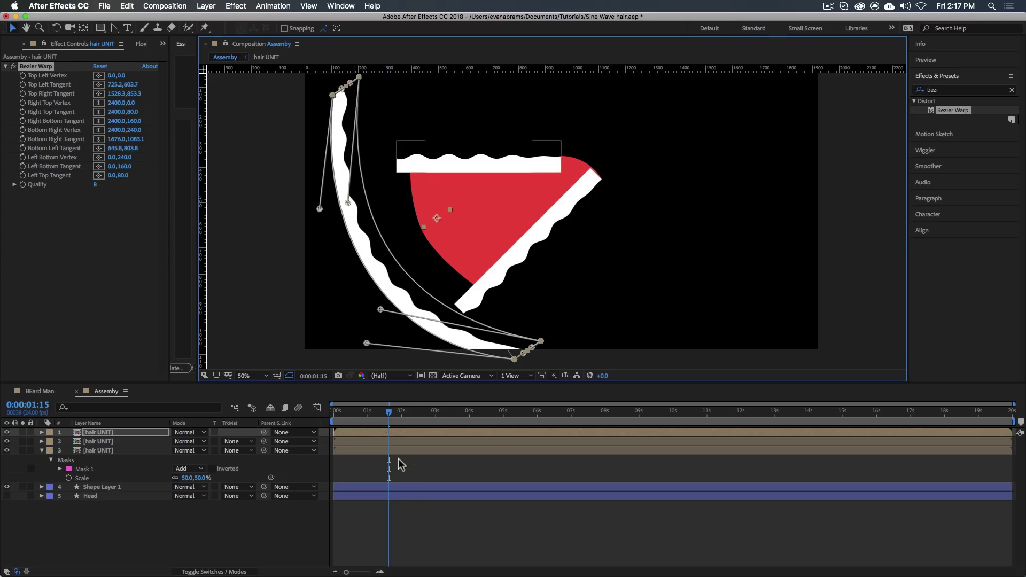
Move the curved strip up and right so it hugs the red shape's left edge.
click(403, 433)
drag(439, 206, 492, 204)
key(w)
key(v)
click(447, 292)
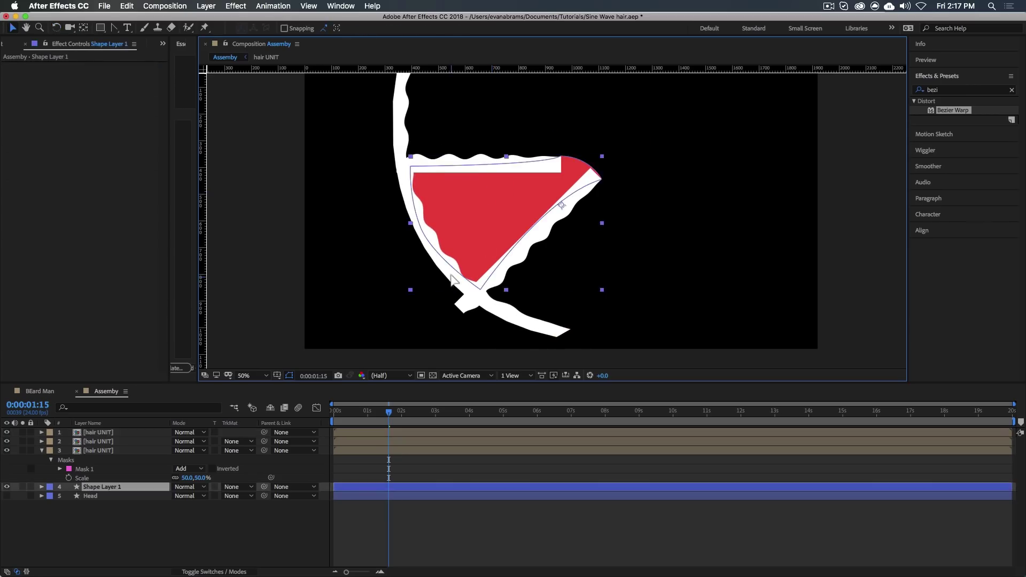
click(441, 191)
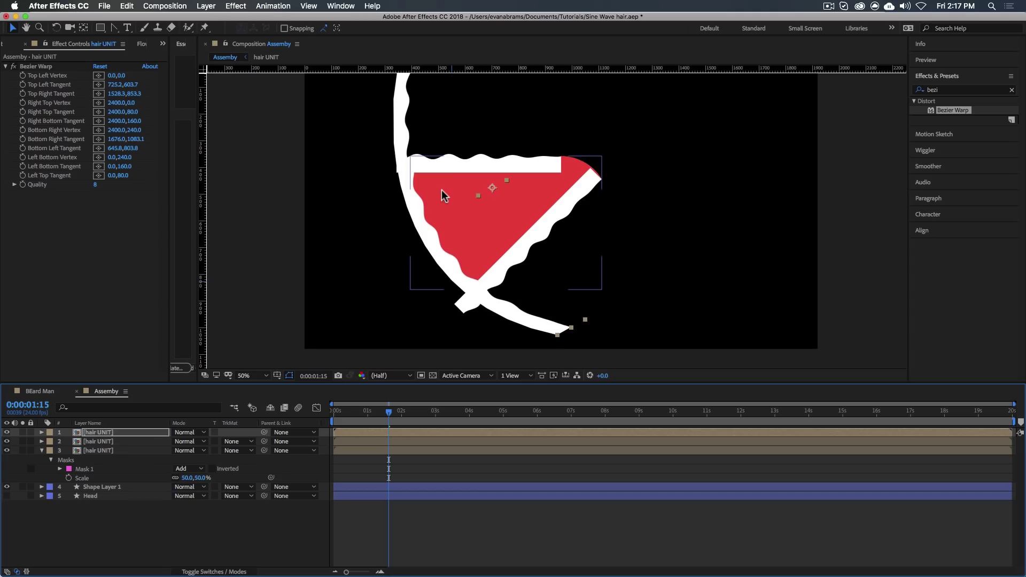
Set the curved strip's mode to Silhouette Alpha and shorten the diagonal strip from its lower end.
click(190, 434)
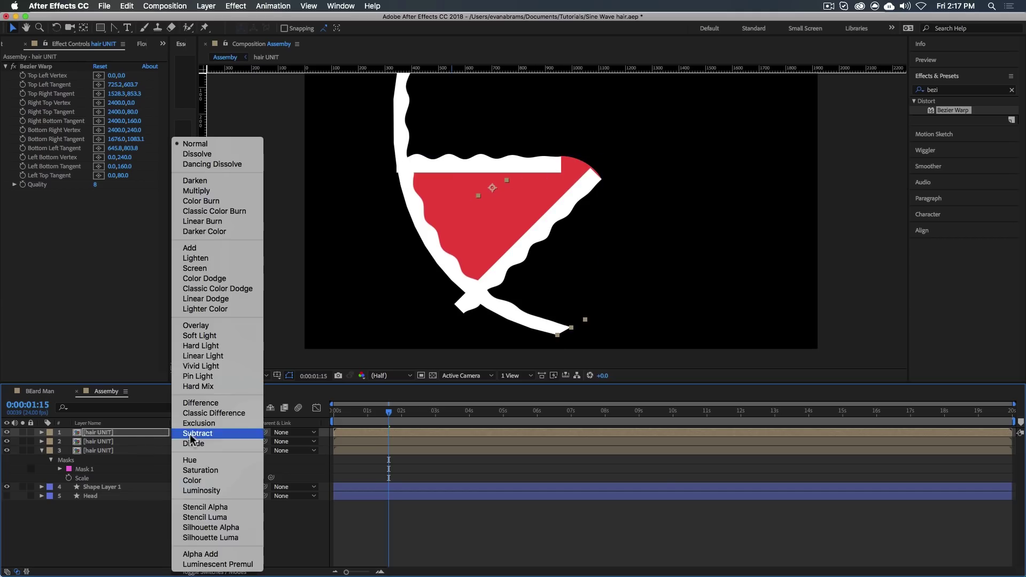
click(222, 528)
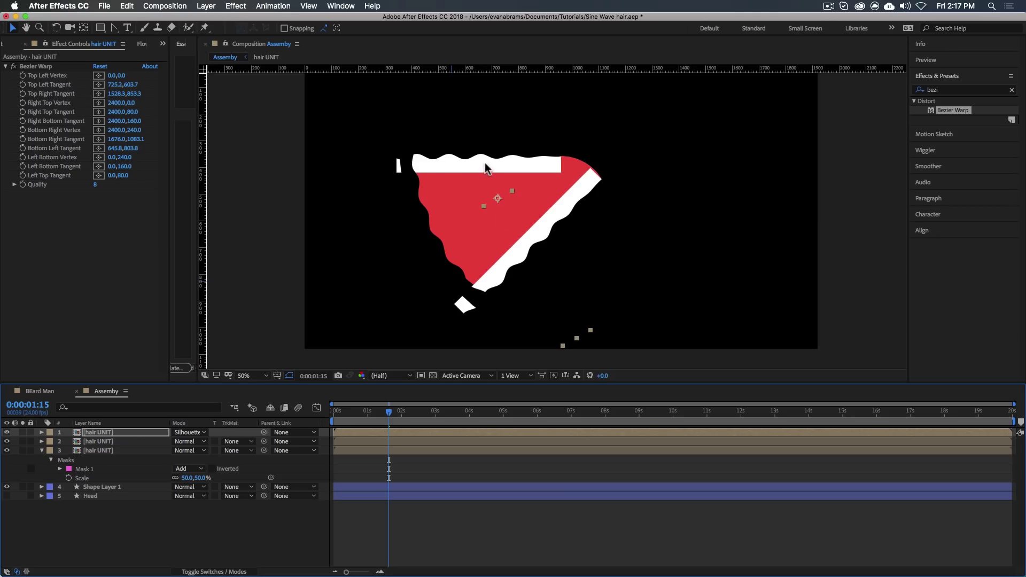
click(395, 443)
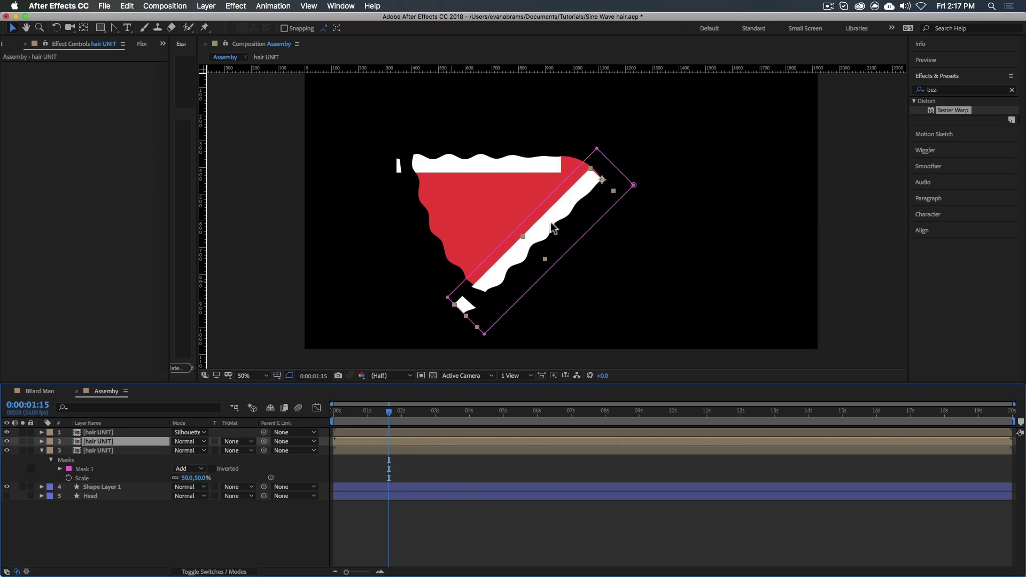
mouse_move(448, 302)
mouse_down()
mouse_move(462, 290)
mouse_move(456, 285)
mouse_up()
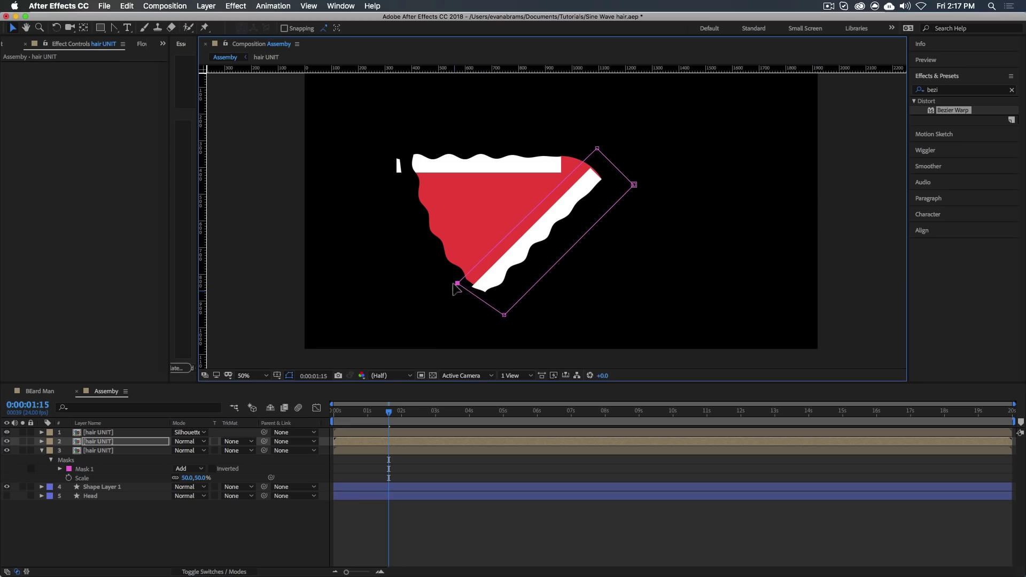
Reshape the red shape's path, pulling its bottom point down and its top-left point outward.
click(394, 488)
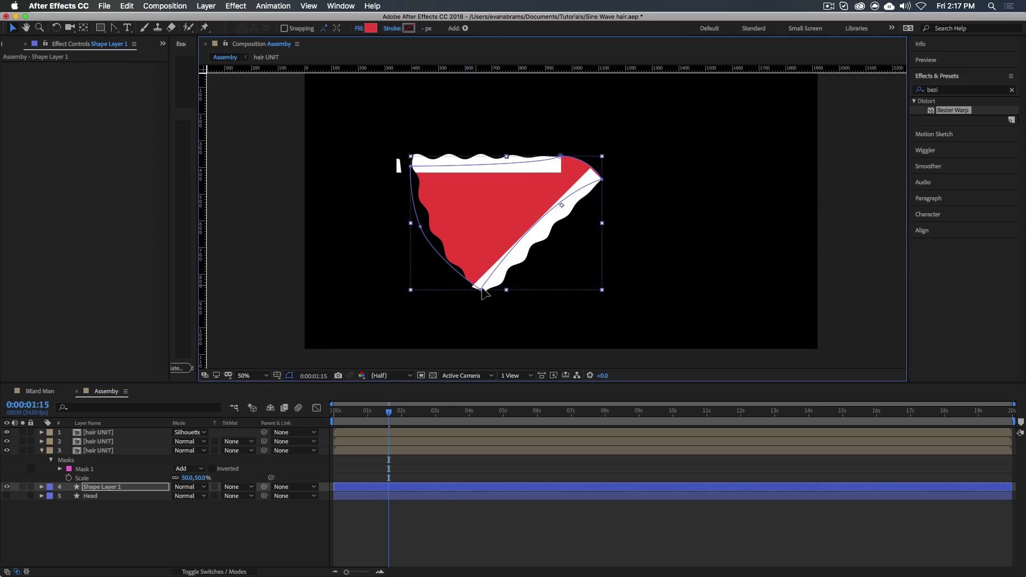
click(475, 286)
drag(475, 285, 472, 297)
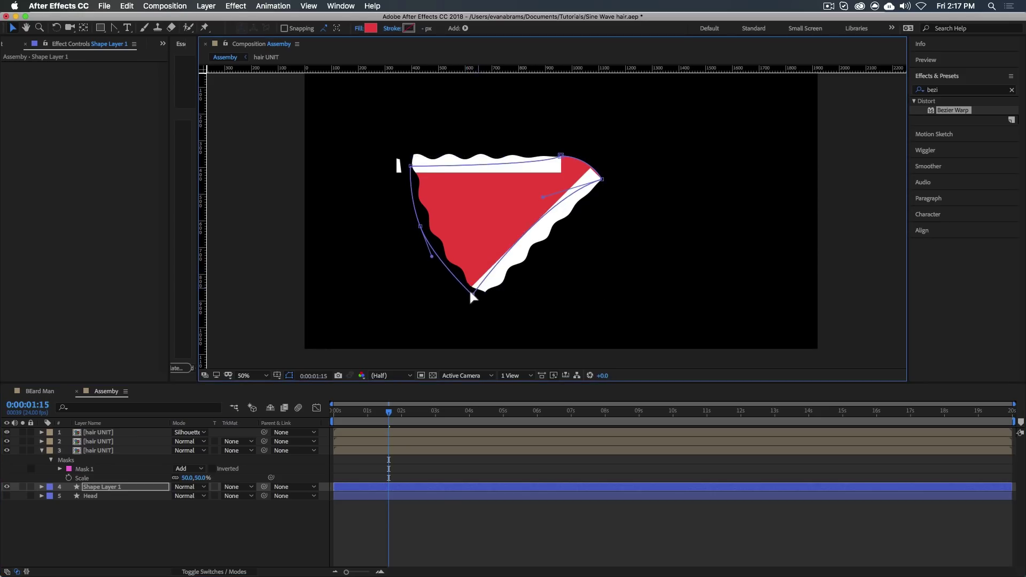
drag(410, 167, 406, 163)
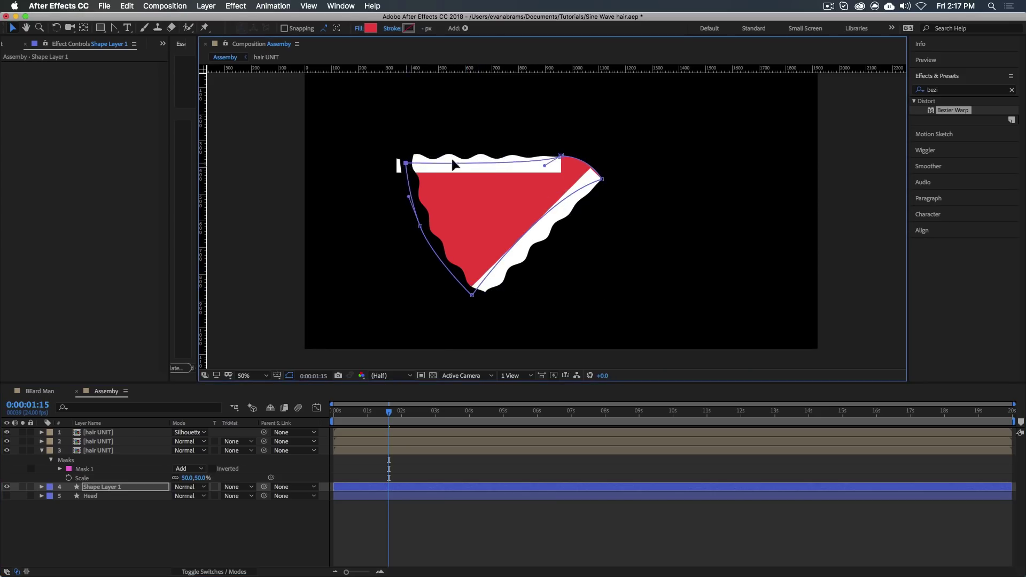
Slant the masked hair strip's left mask edge inward, then preview the animation.
click(385, 452)
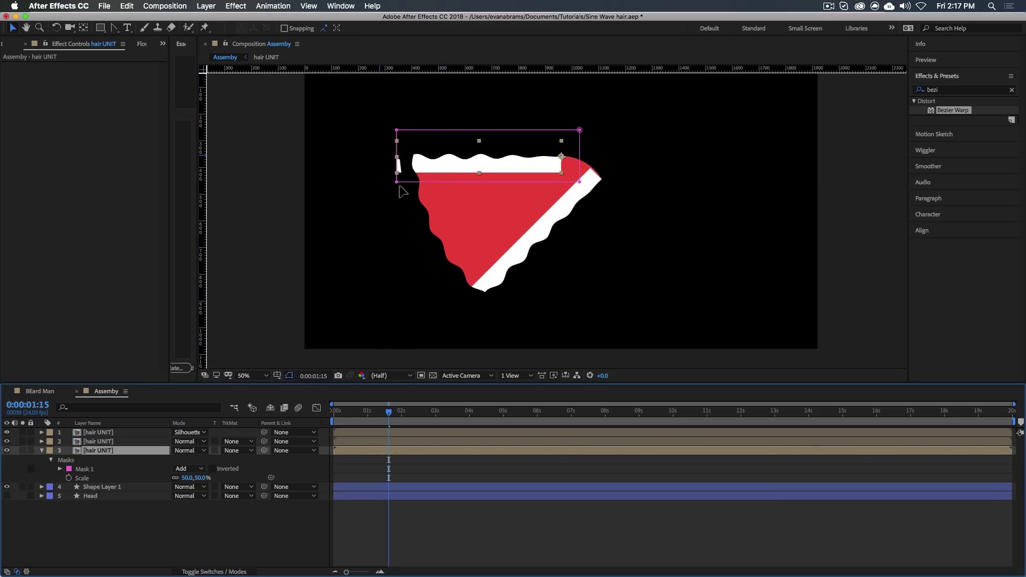
drag(396, 182, 408, 184)
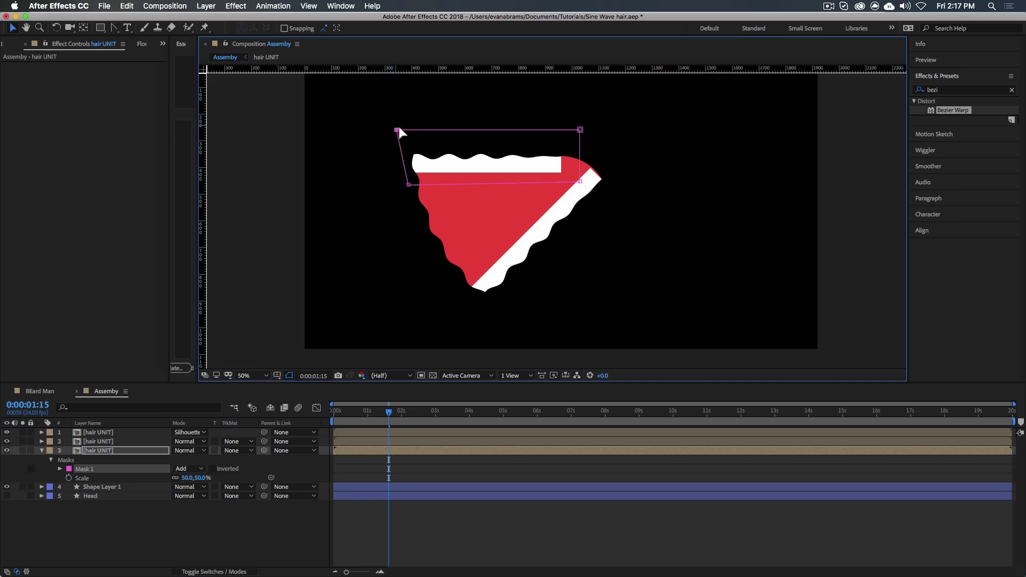
drag(397, 129, 402, 136)
click(438, 568)
key(space)
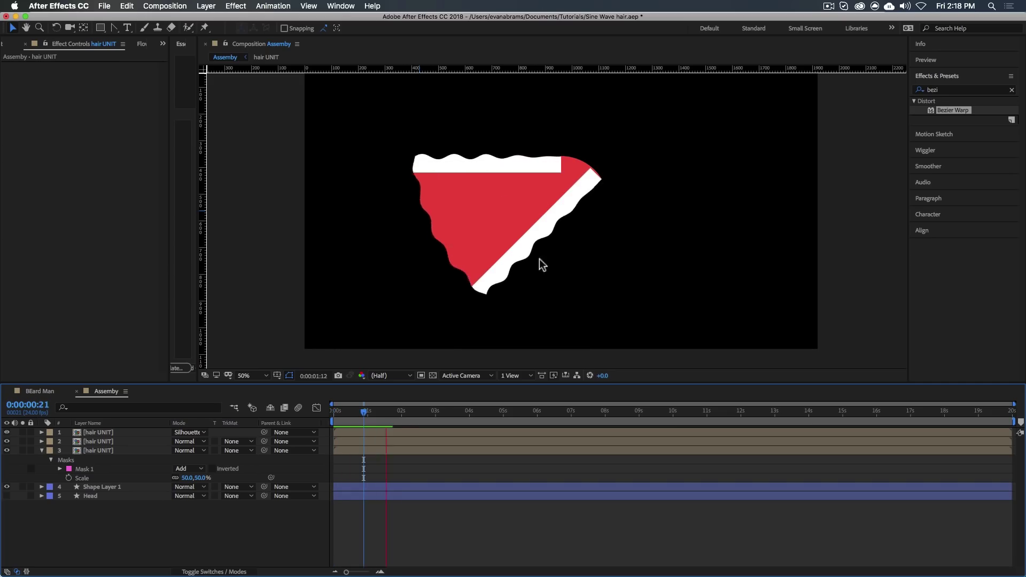
Stop playback, widen the Essential Graphics panel and select the top hair UNIT layer.
click(499, 316)
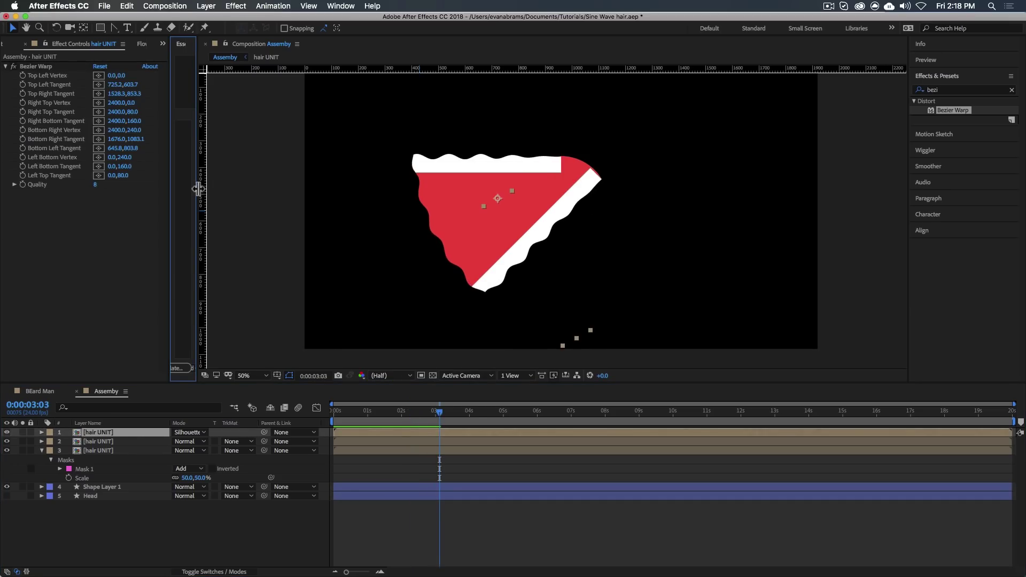
drag(195, 187, 376, 201)
click(517, 524)
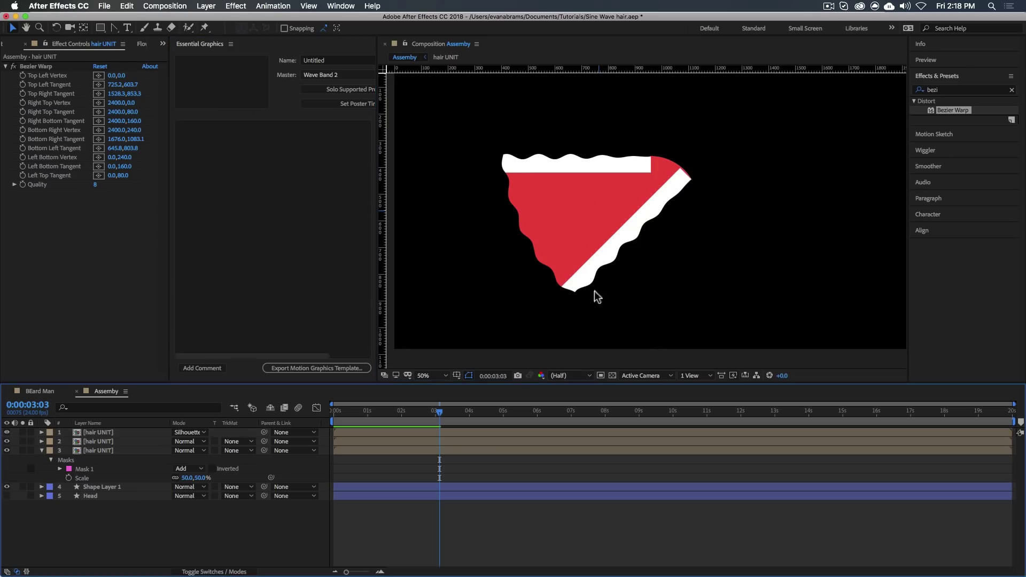
click(111, 433)
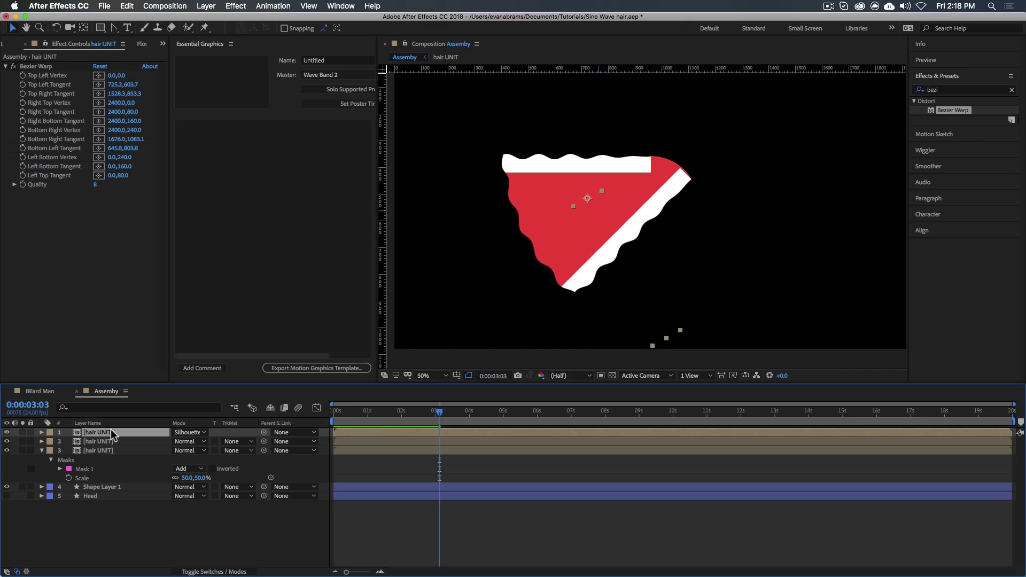
Open the hair UNIT precomp, place a vertical guide and widen Essential Graphics.
double_click(111, 434)
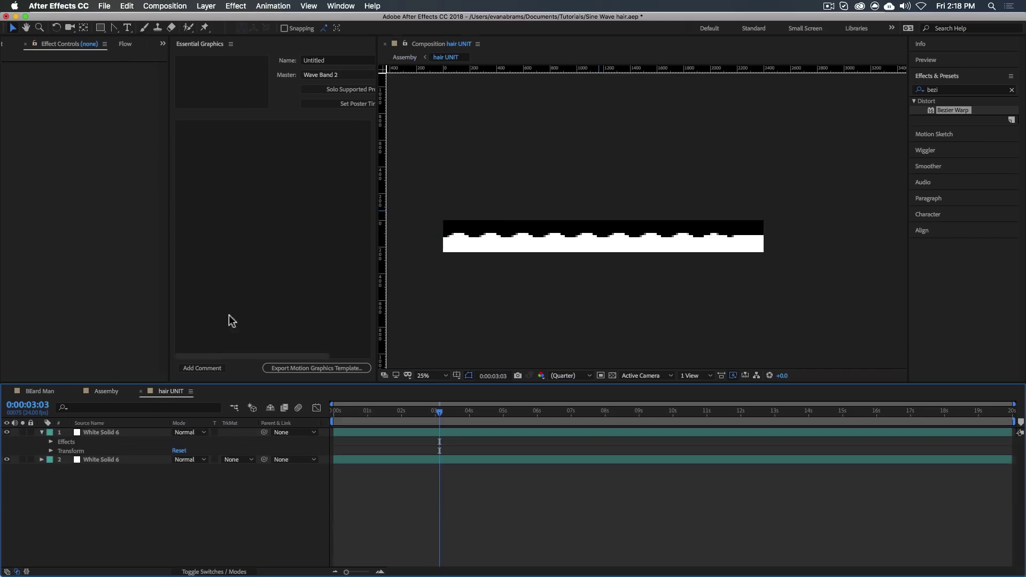
drag(382, 144, 453, 139)
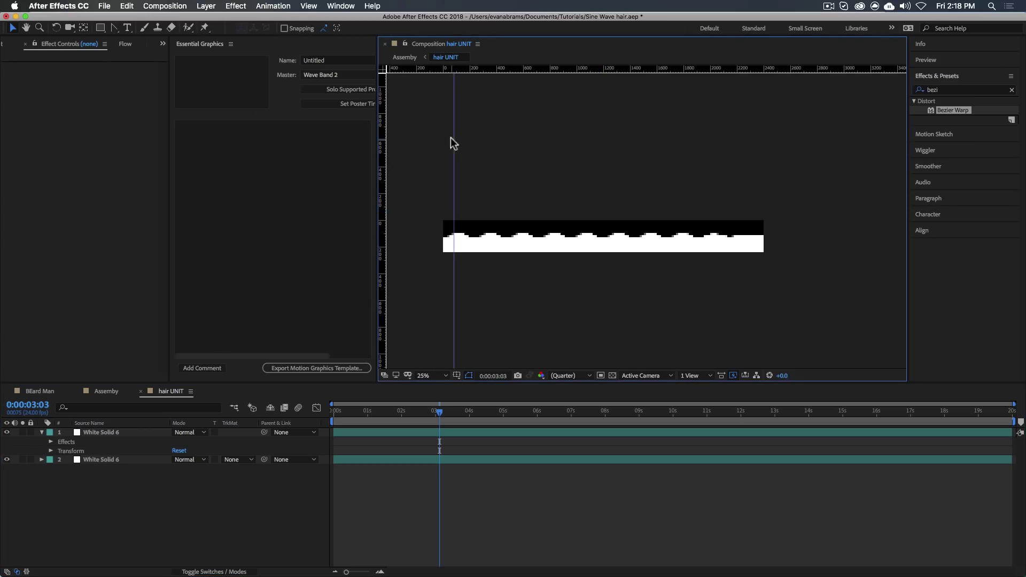
key(super+z)
drag(378, 100, 466, 105)
drag(375, 85, 469, 101)
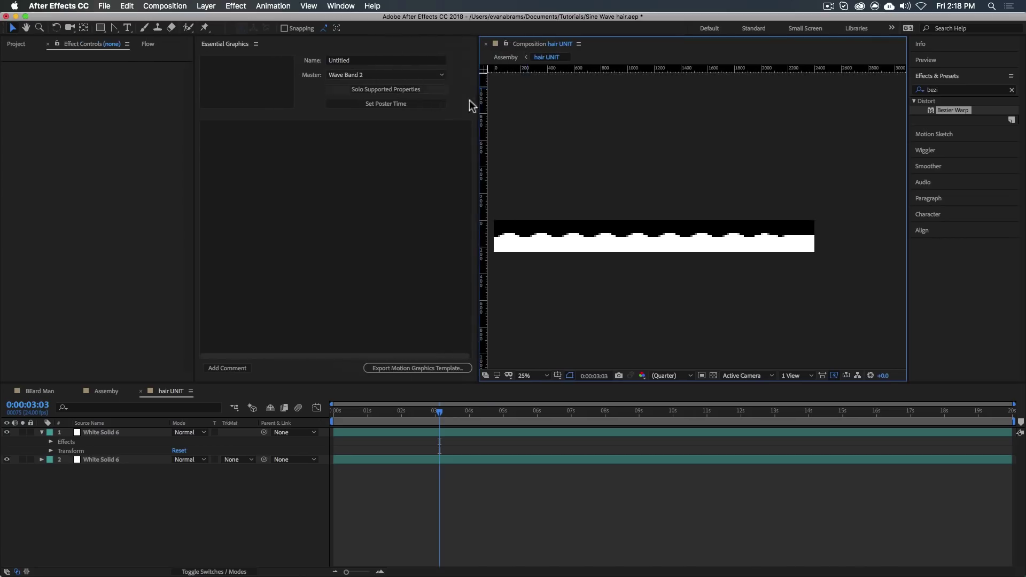
Make hair UNIT the master and add Wave Height, Wave Width and Wave Speed to Essential Graphics.
click(357, 74)
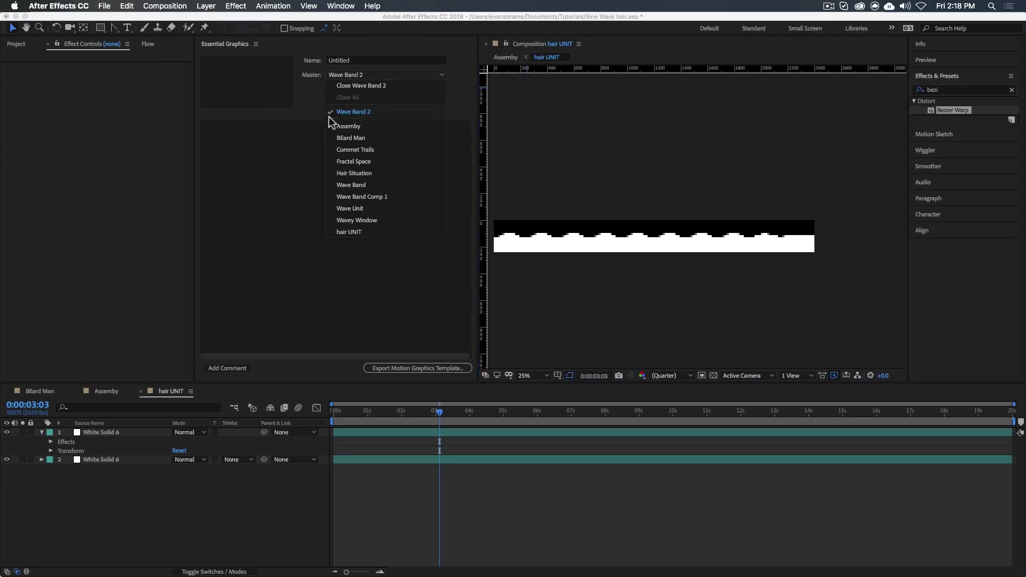
click(353, 231)
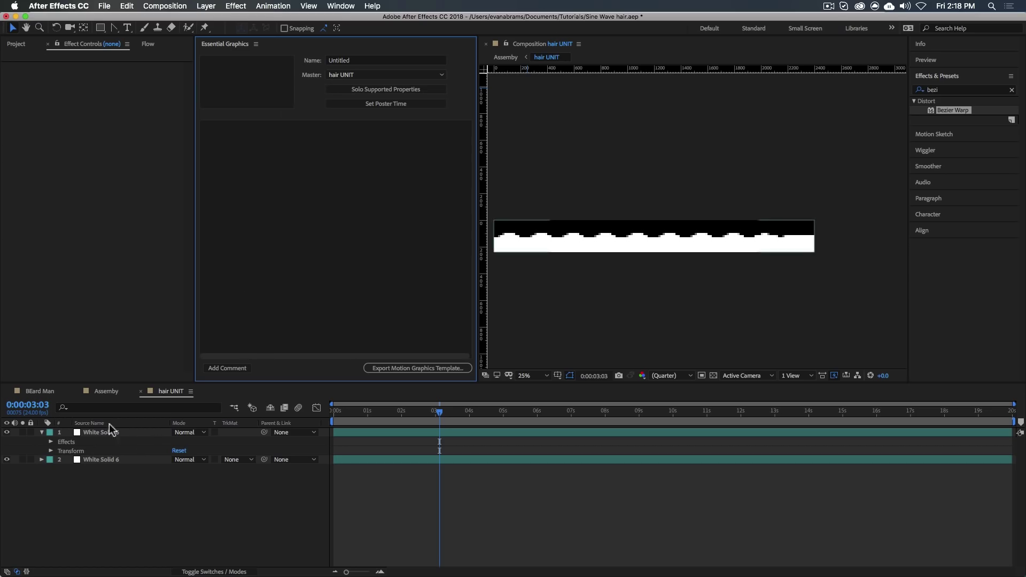
click(409, 88)
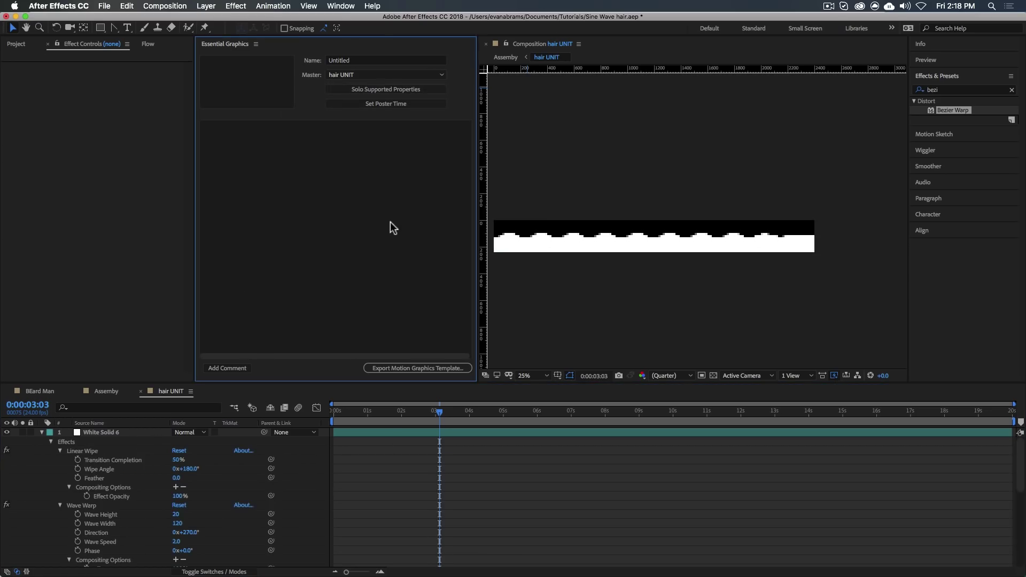
click(87, 432)
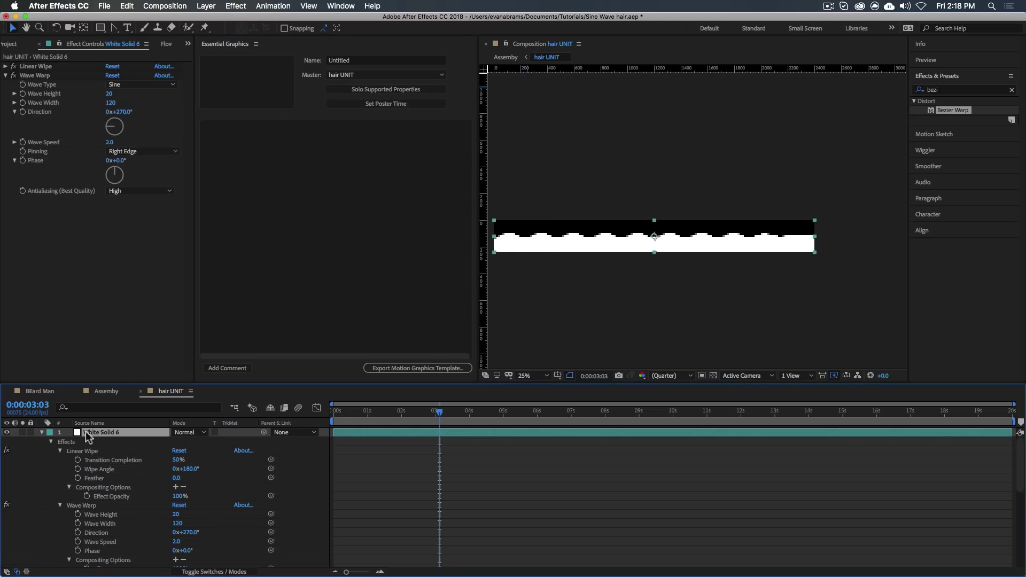
click(122, 515)
shift+click(122, 524)
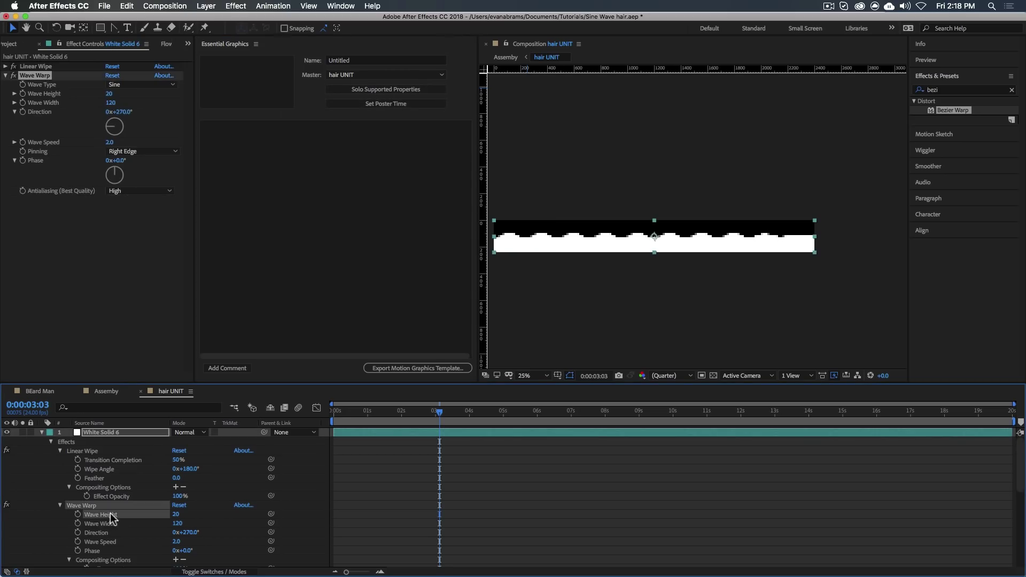
super+click(115, 541)
drag(115, 541, 263, 283)
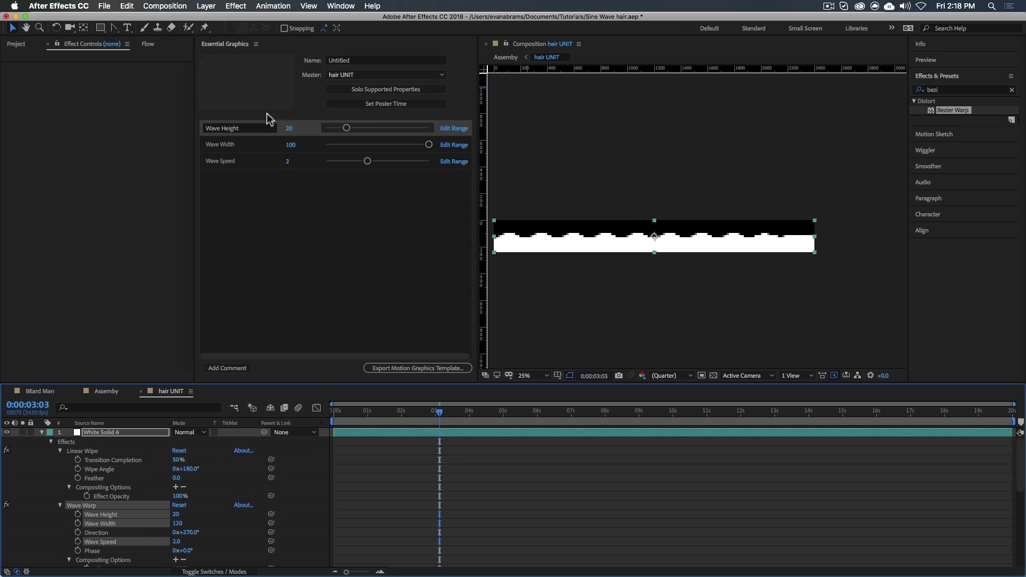
click(408, 502)
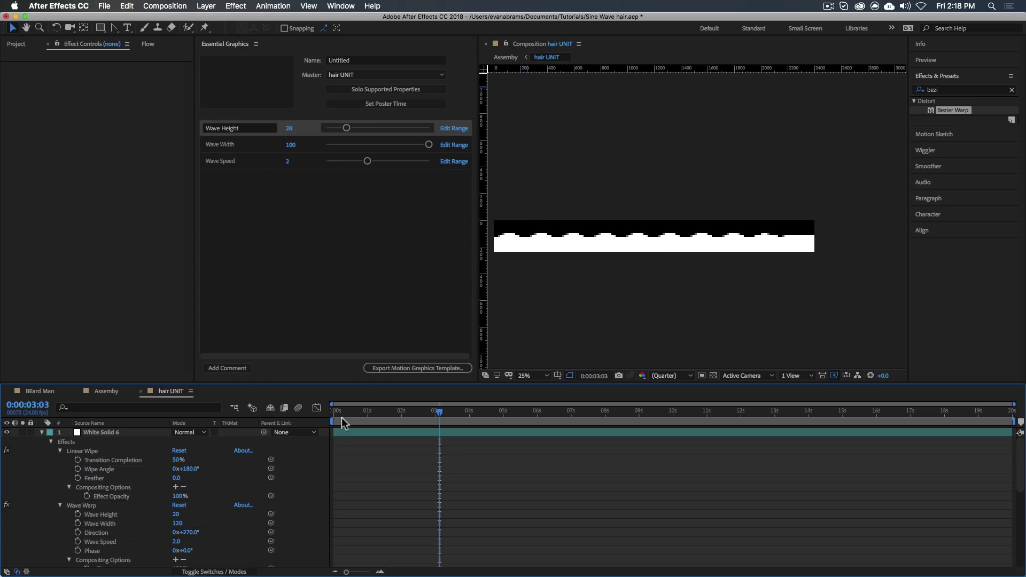
Return to Assembly and expand the first hair UNIT layer's Master Properties.
click(141, 391)
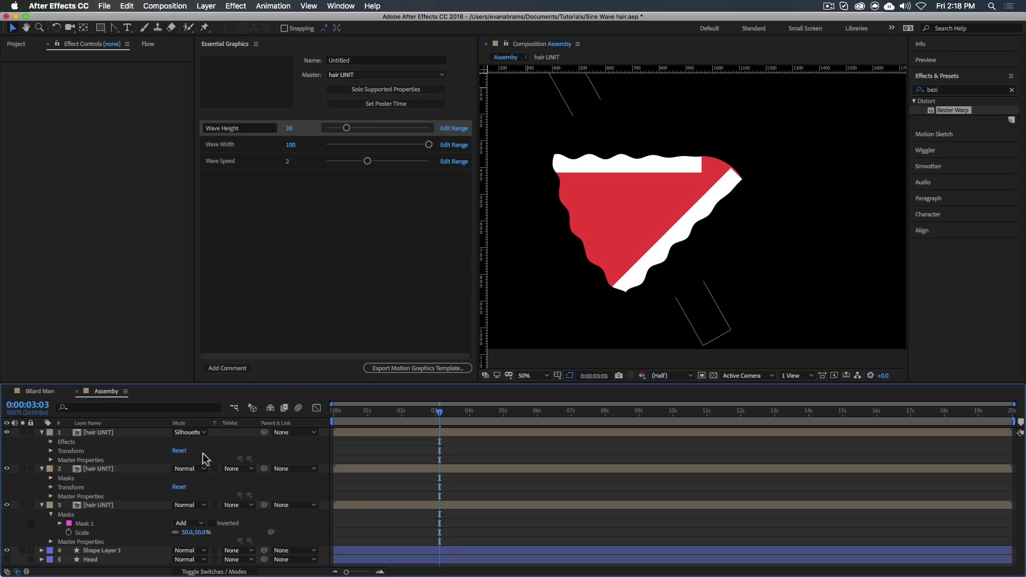
click(111, 431)
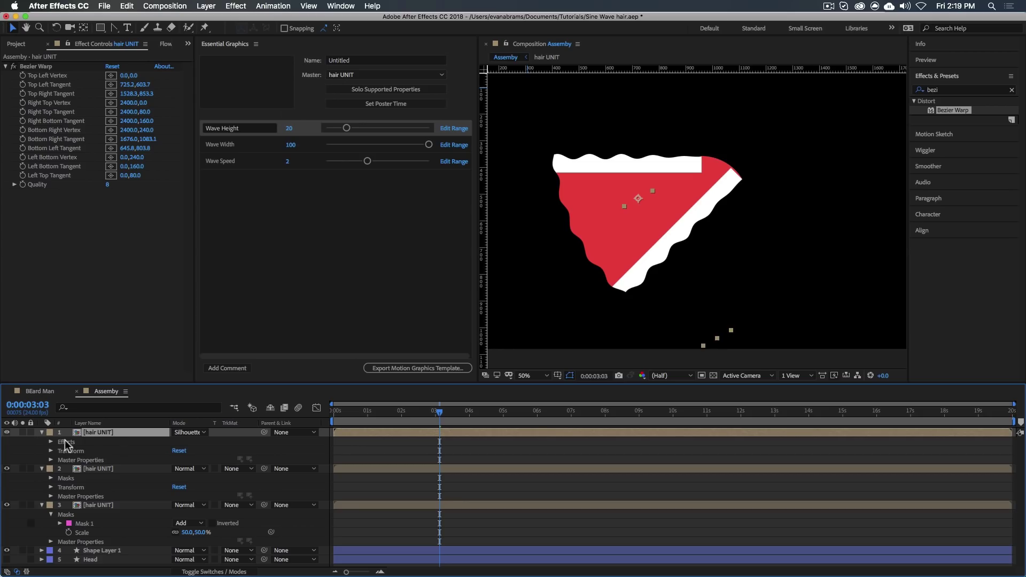
click(69, 460)
click(51, 460)
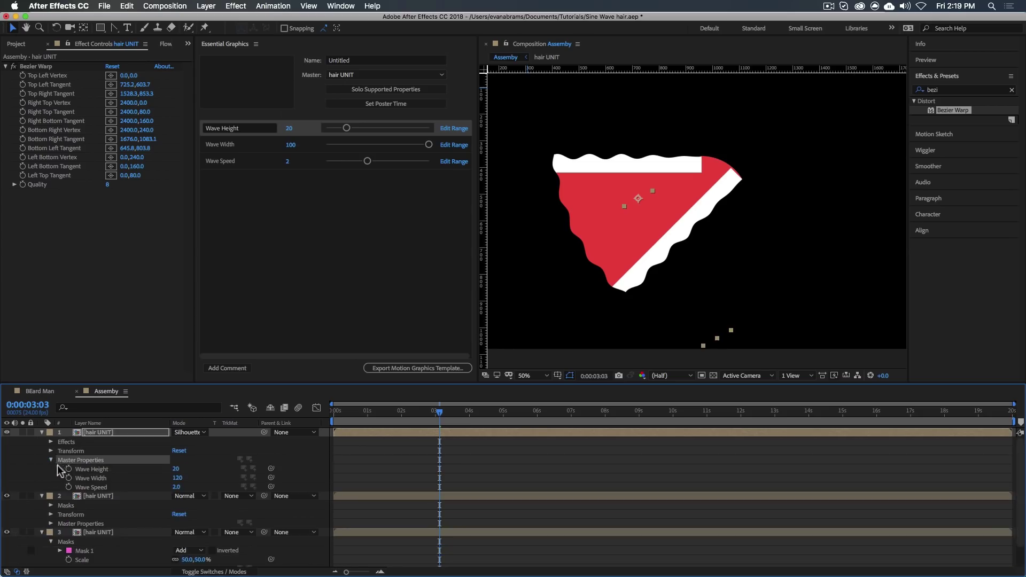
click(106, 478)
Set Wave Height to 40, try Wave Width 80, then undo it back to 120.
click(104, 469)
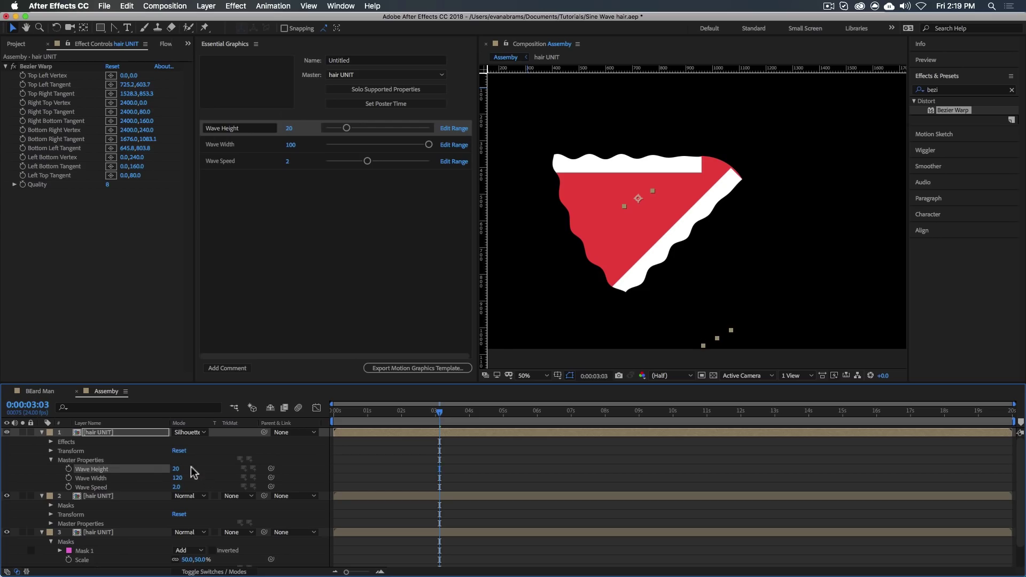
click(176, 468)
text(40)
key(Return)
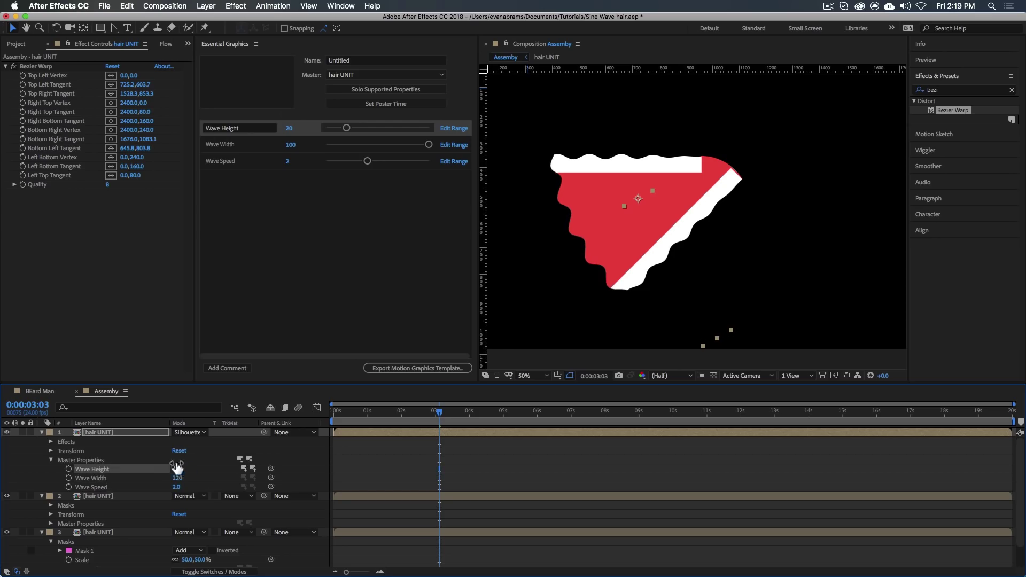
click(146, 478)
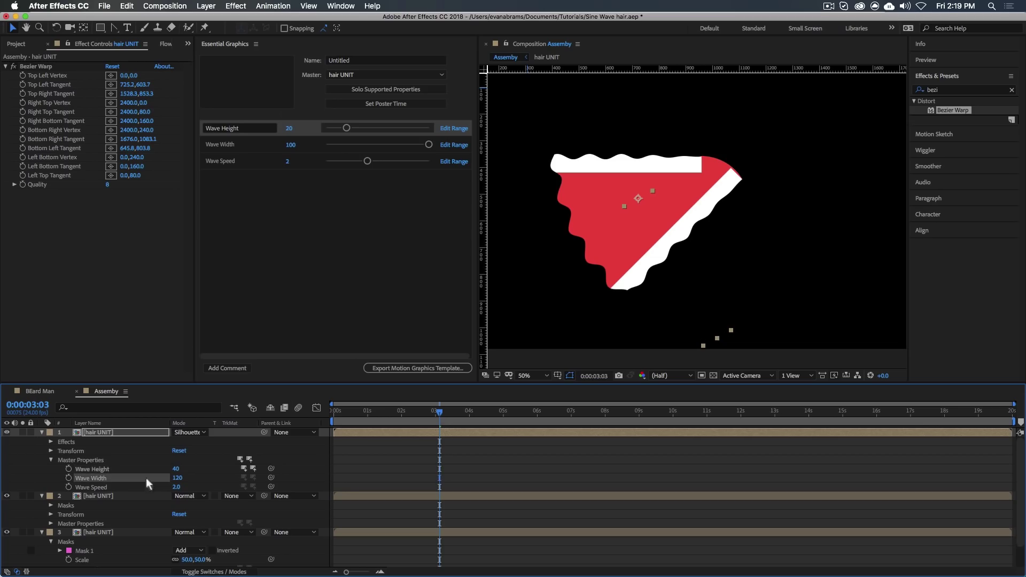
click(178, 478)
text(80)
key(Return)
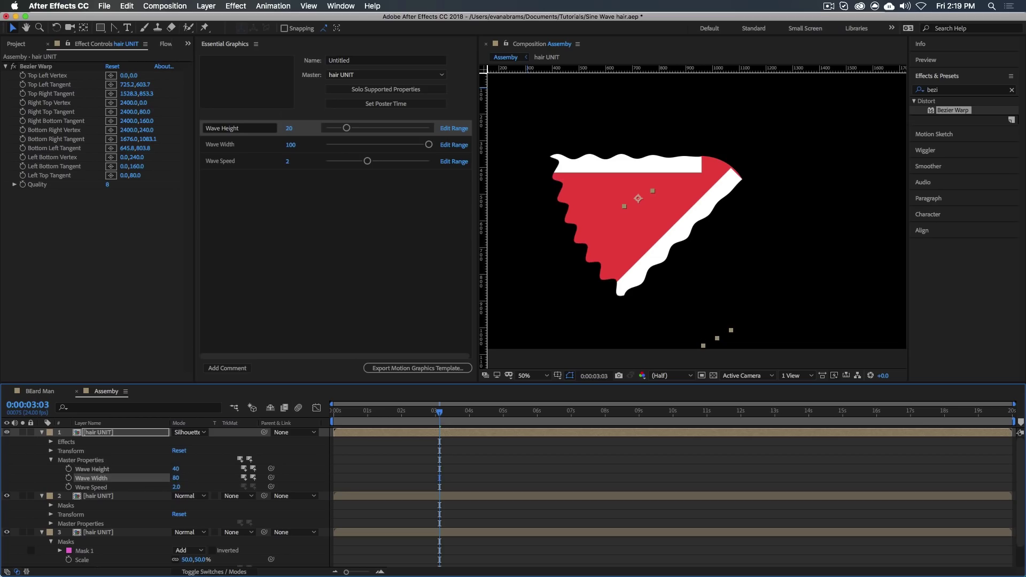
key(super+z)
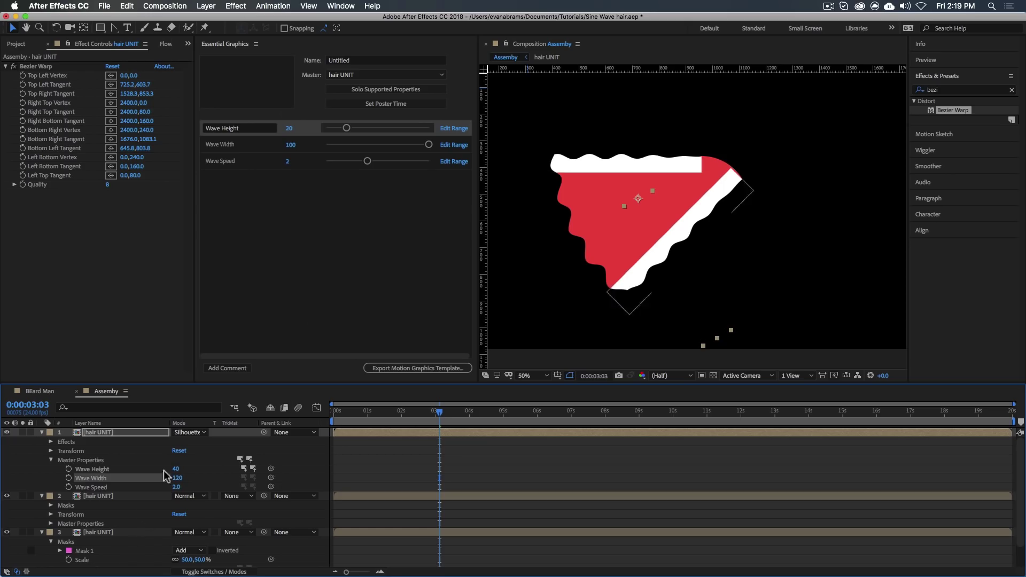
click(636, 157)
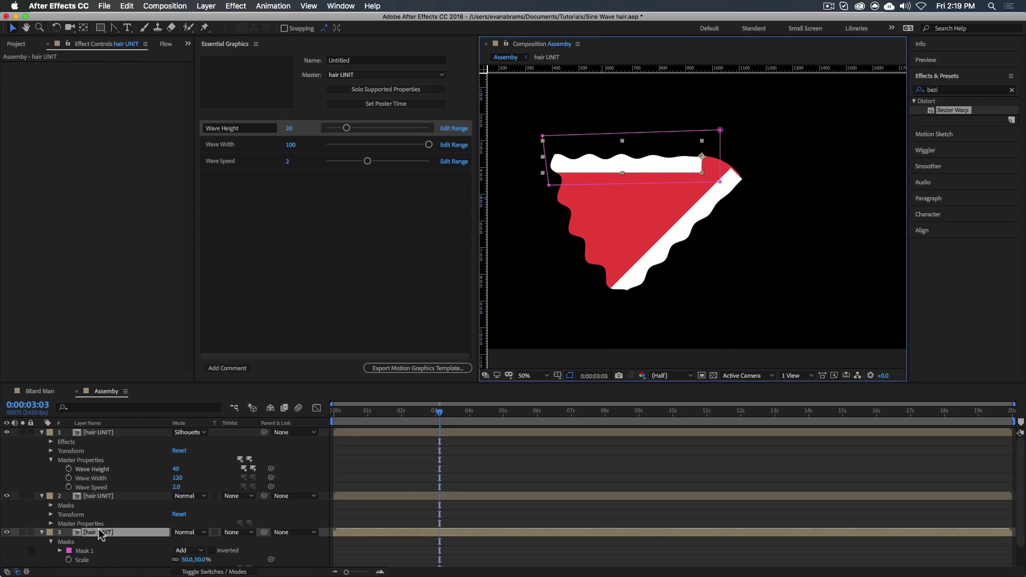
scroll(97, 532, down, 3)
key(u)
key(u)
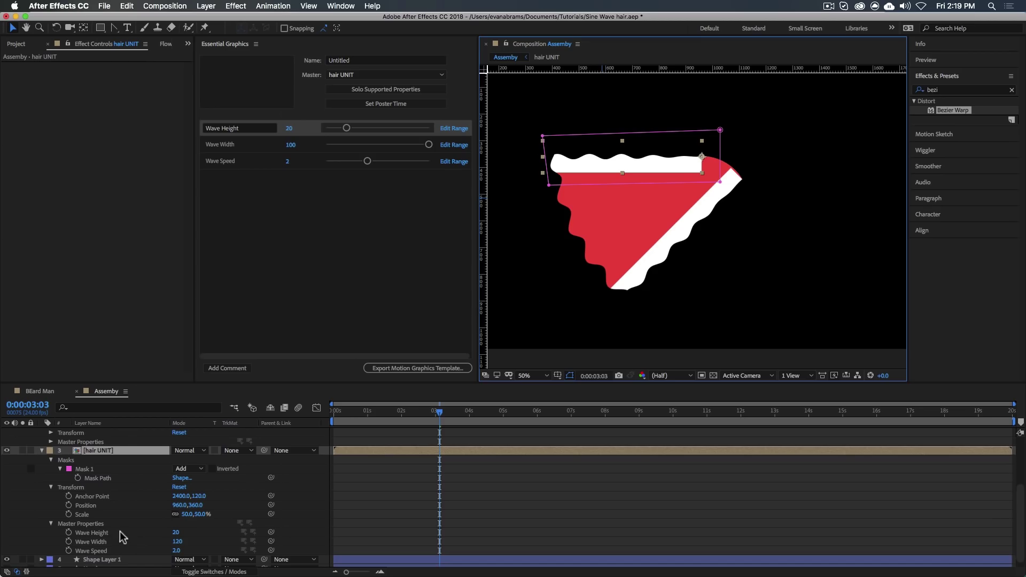
click(176, 533)
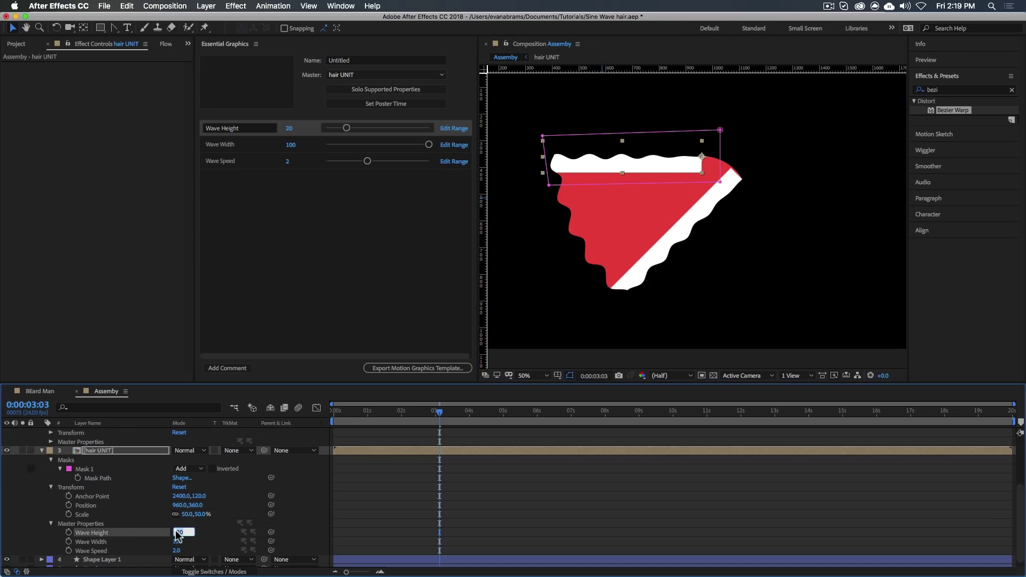
key(Return)
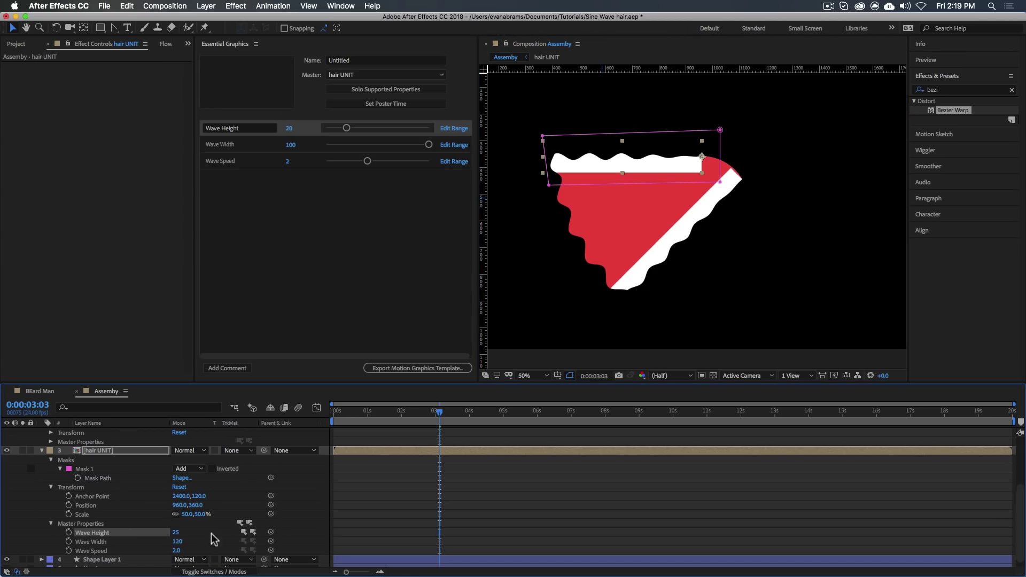
click(254, 532)
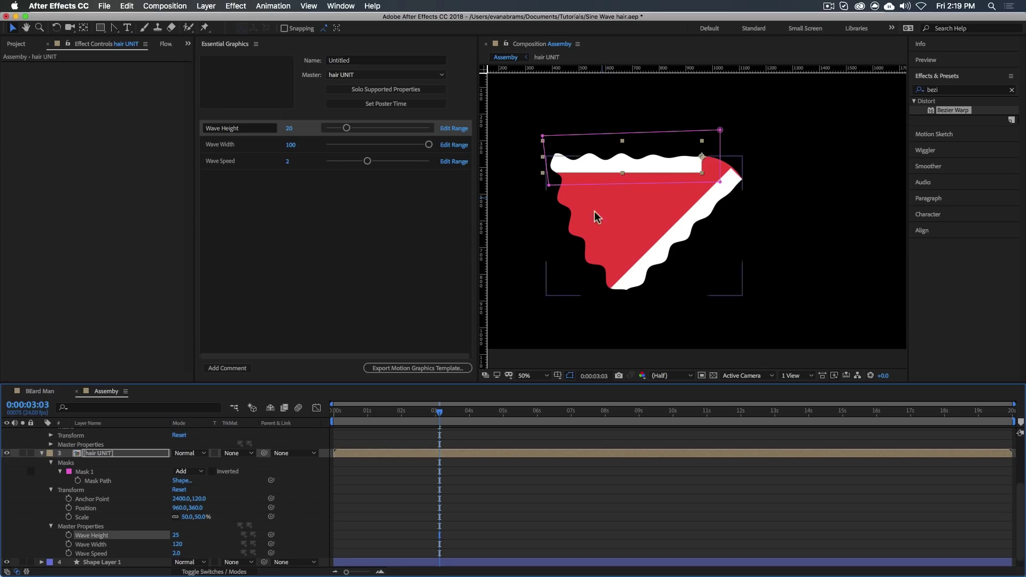
click(176, 535)
key(Return)
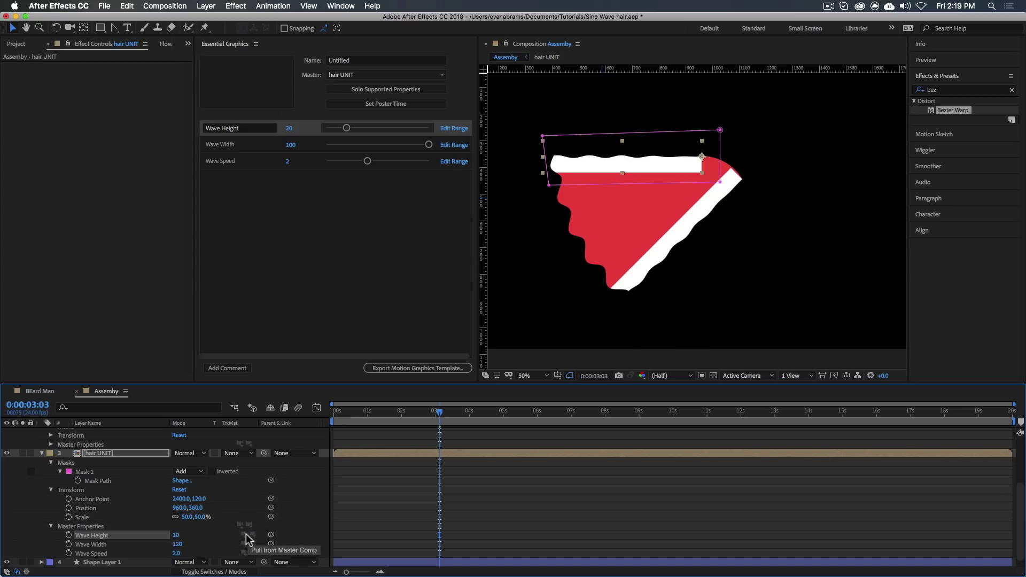
click(177, 535)
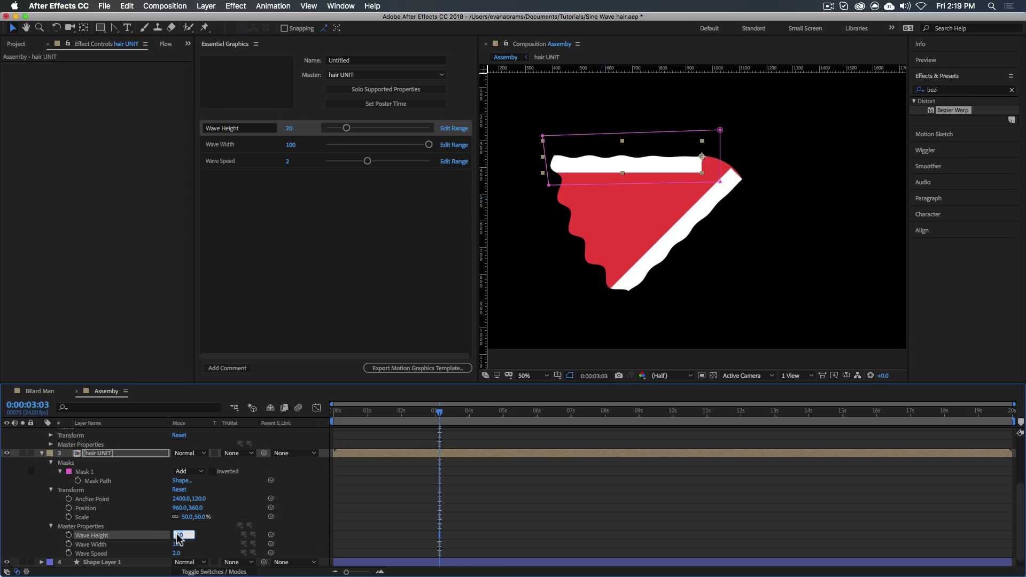
text(20)
key(Return)
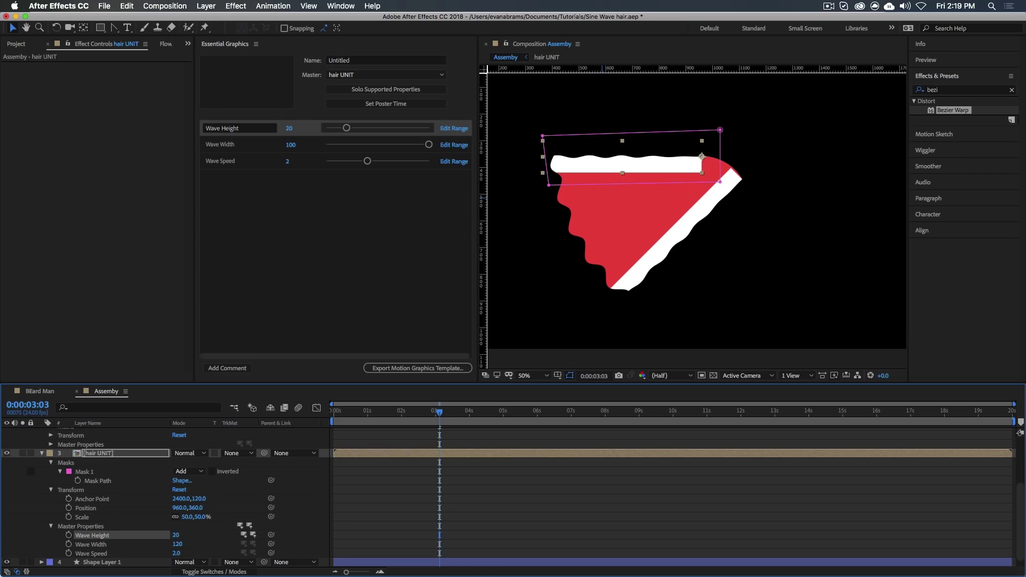
click(244, 534)
click(253, 534)
scroll(230, 483, up, 3)
click(102, 432)
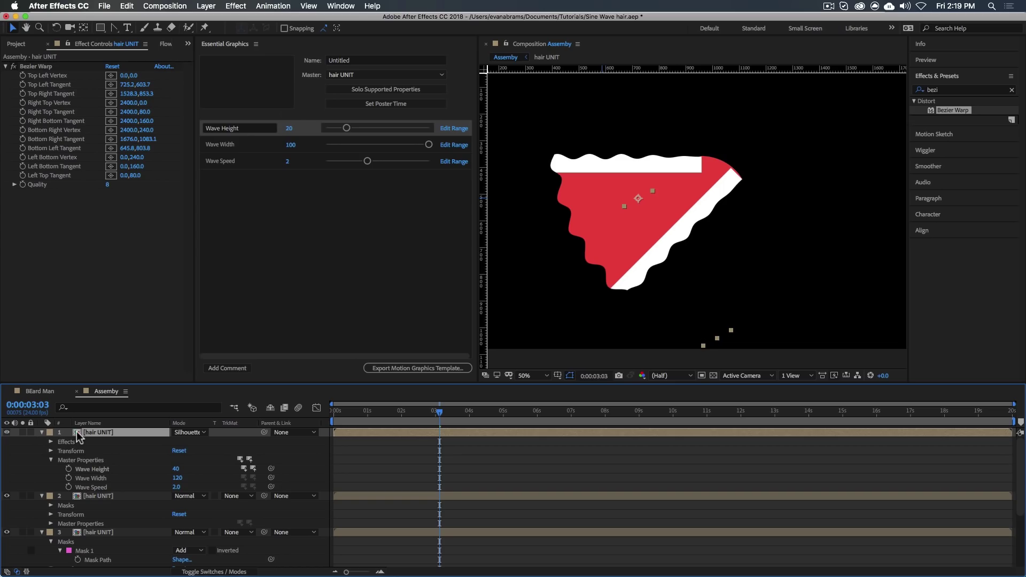
Collapse all layer properties in Assembly and switch the timeline to the switches columns.
click(125, 470)
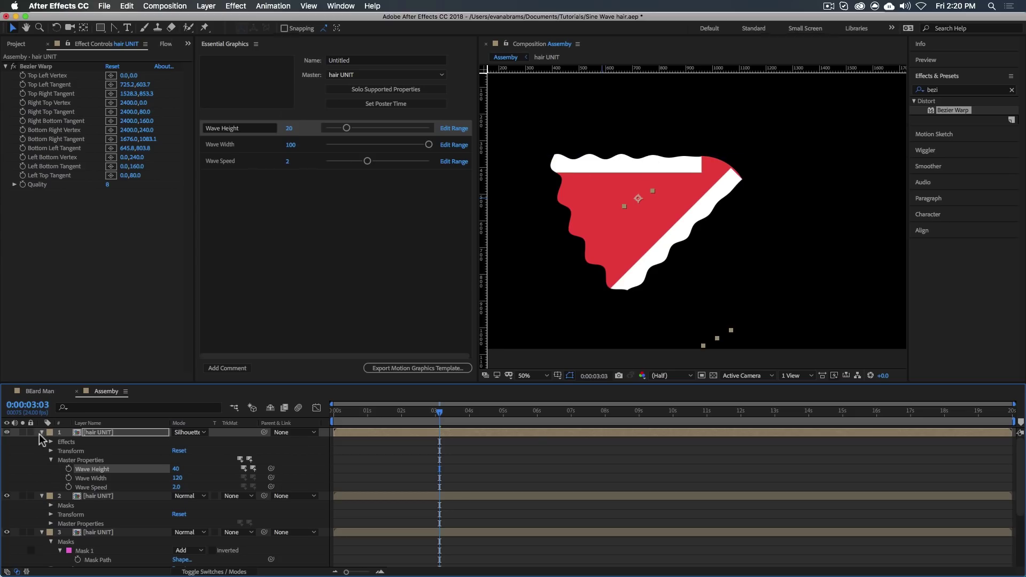
key(super+a)
key(u)
click(218, 545)
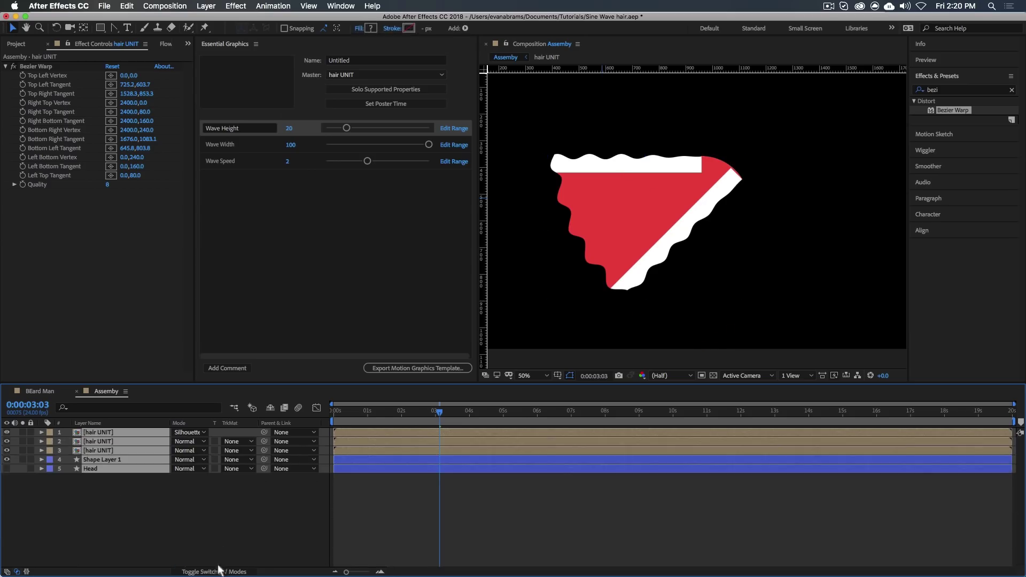
click(219, 571)
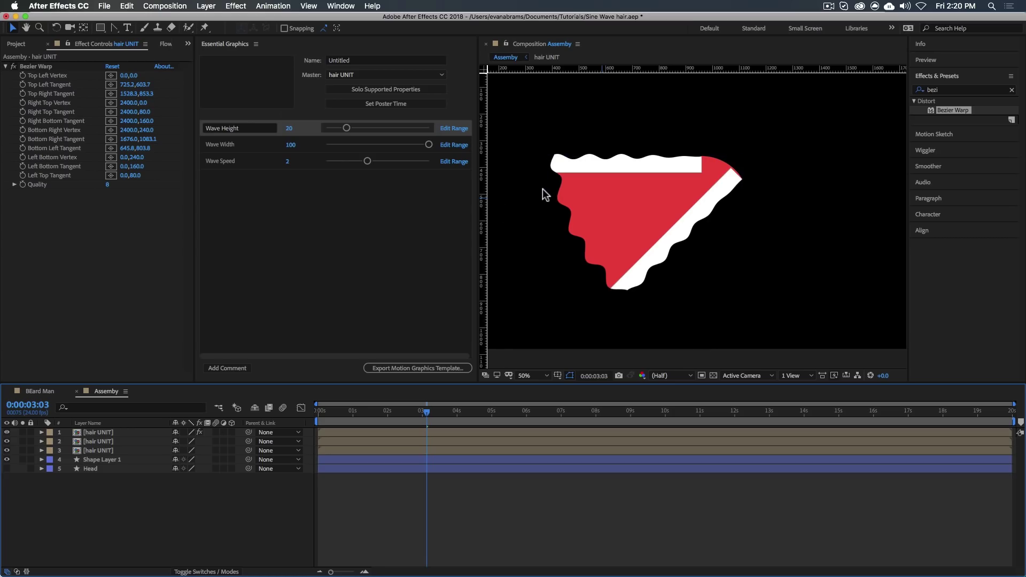
Turn the Head layer's visibility back on and show the blending mode columns.
click(105, 433)
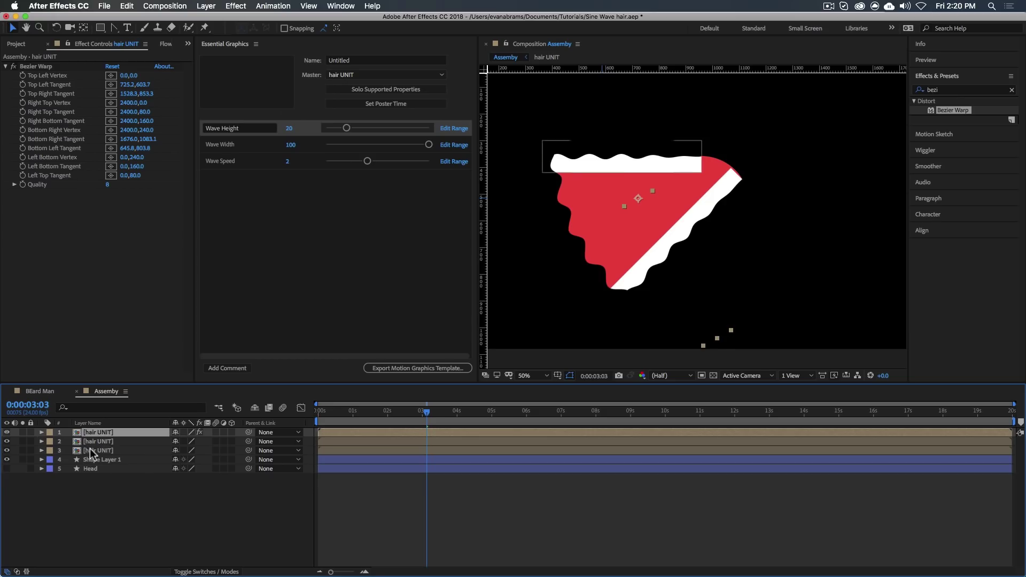
shift+click(94, 450)
shift+click(108, 460)
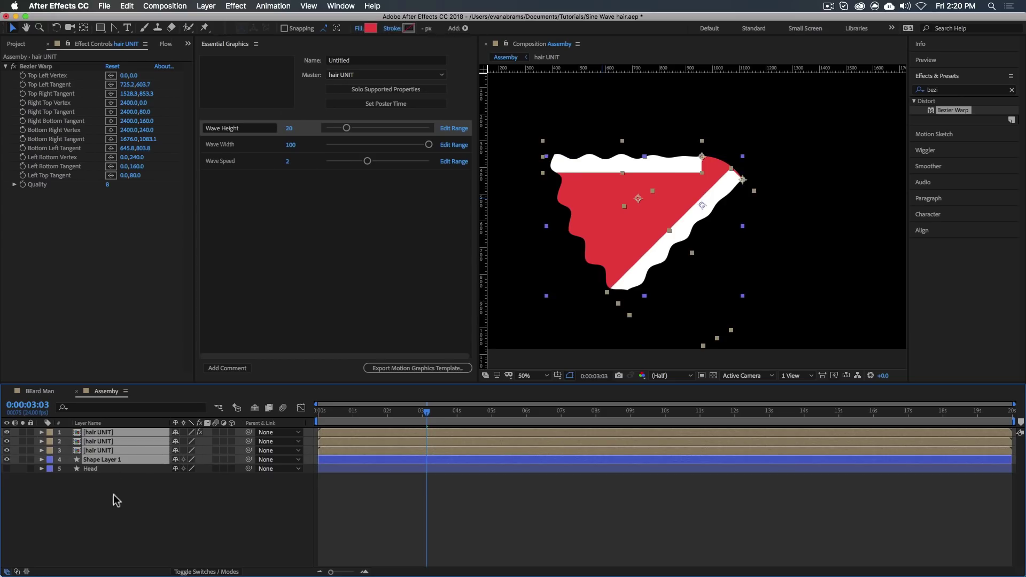
click(111, 501)
click(6, 468)
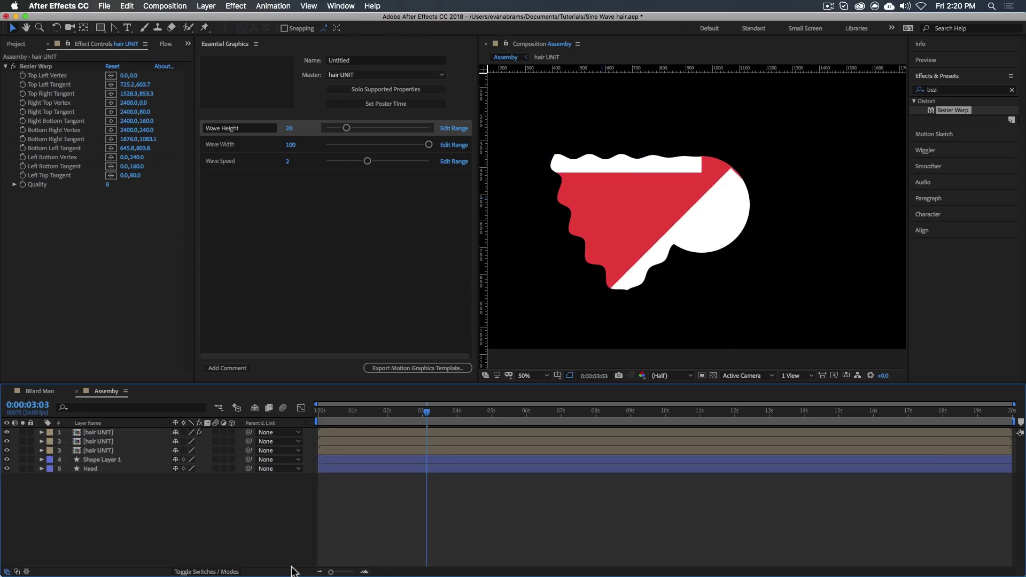
click(216, 570)
Test moving the Head circle left over the hair, then undo the move.
click(107, 431)
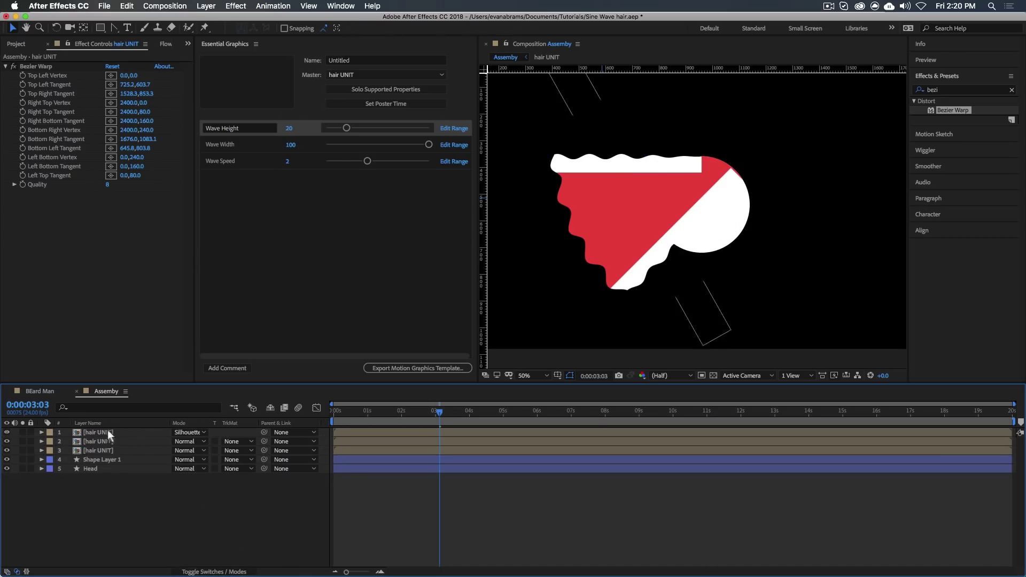
shift+click(113, 461)
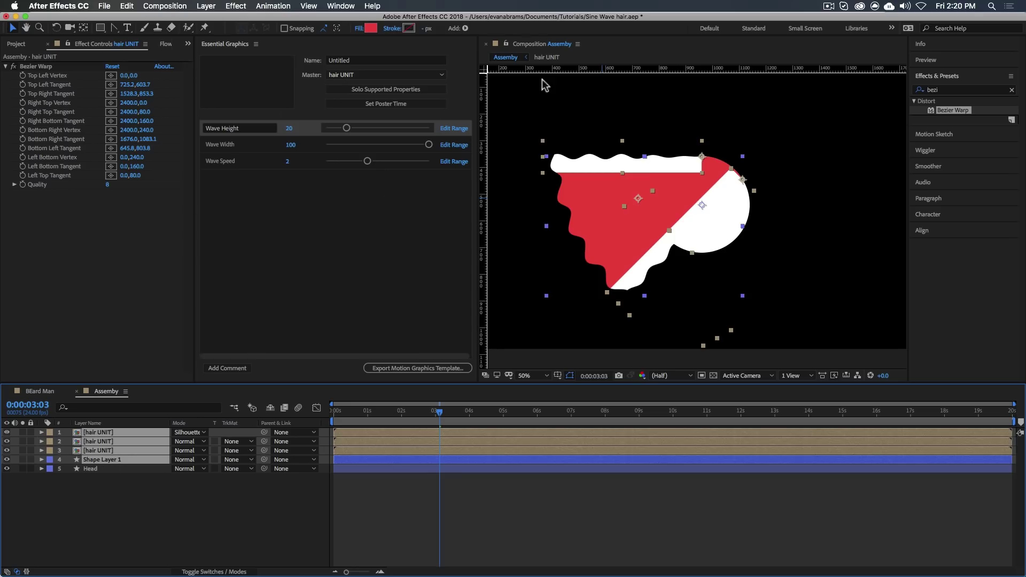
click(427, 516)
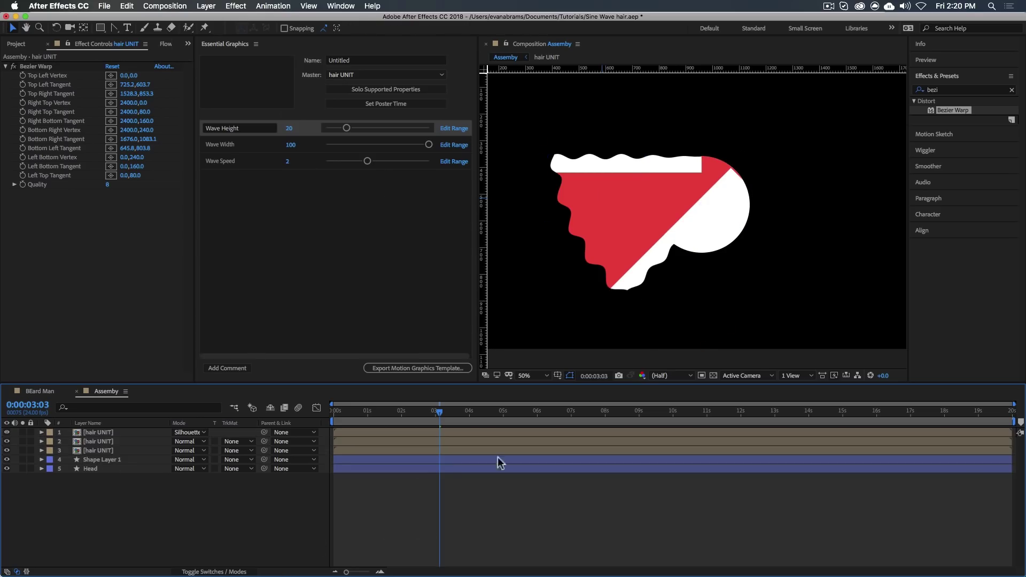
click(742, 223)
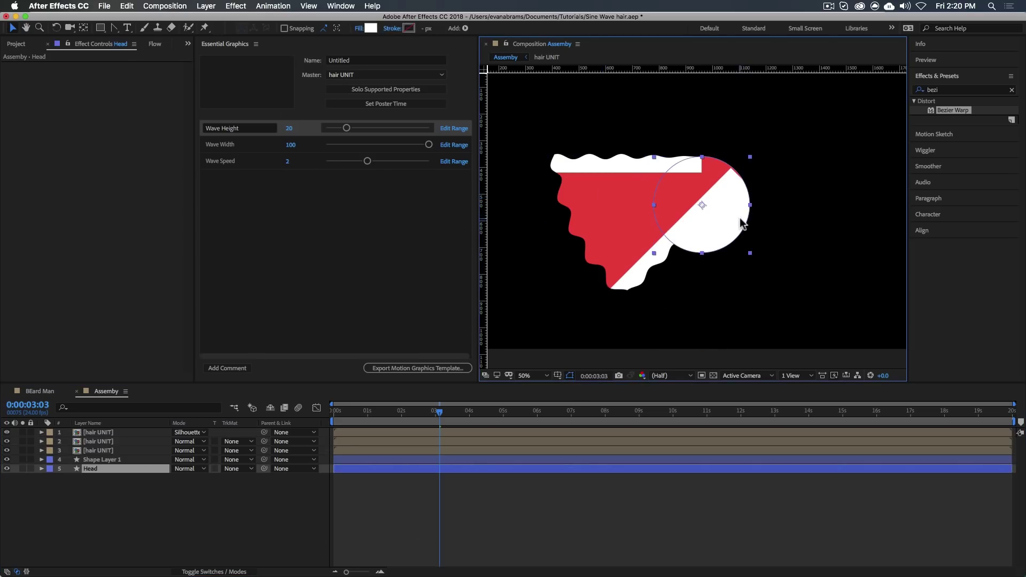
drag(741, 220, 620, 298)
key(super+z)
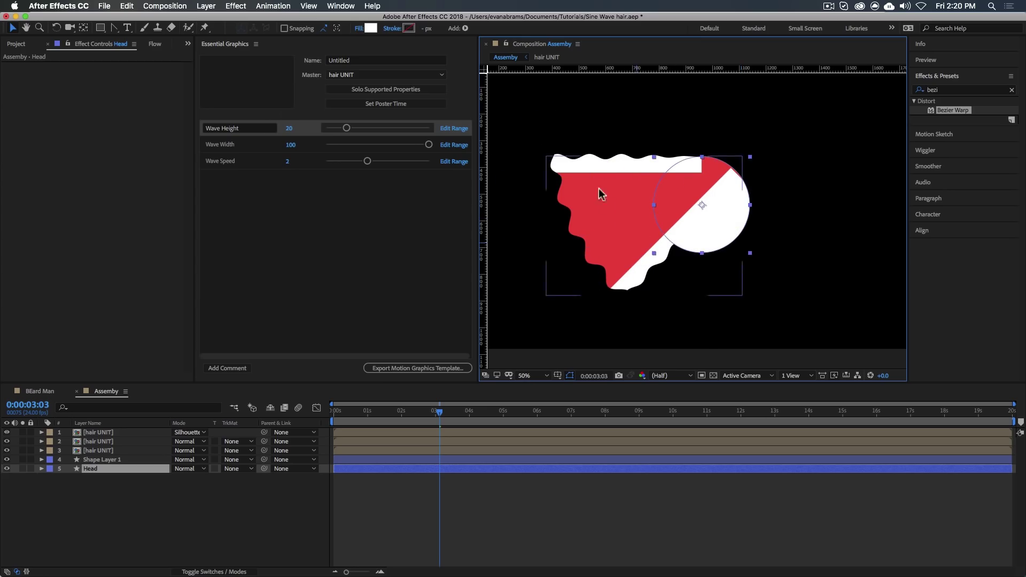
click(119, 433)
Precompose the four hair layers into a 'Hair Piece' pre-comp and preview it.
shift+click(120, 460)
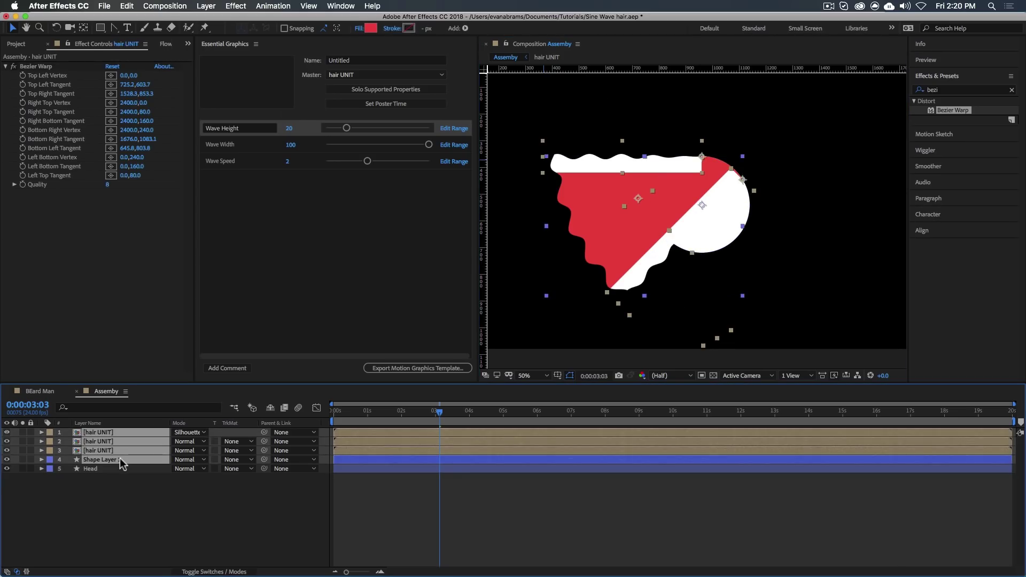
key(super+shift+c)
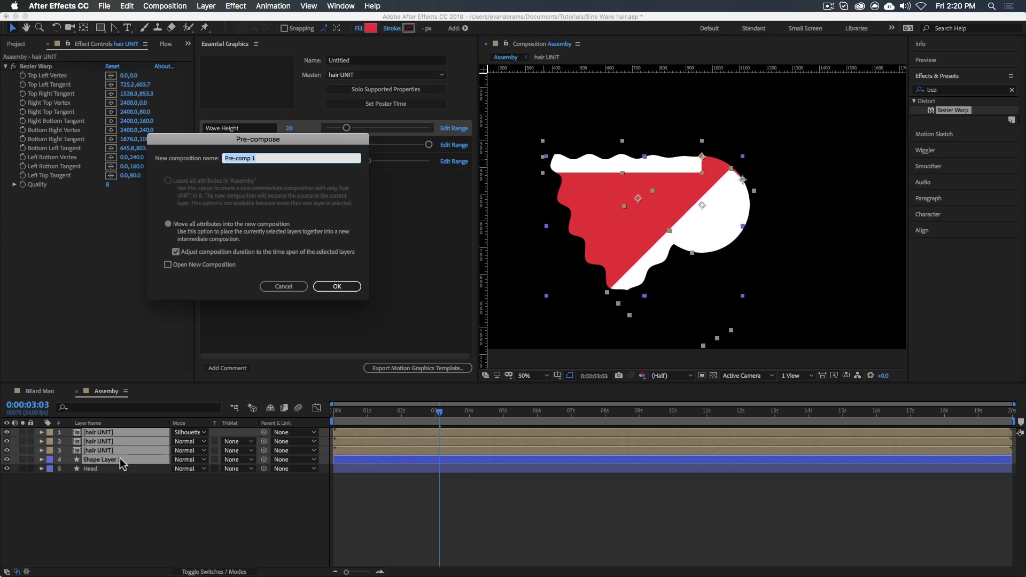
text(Hair Piece)
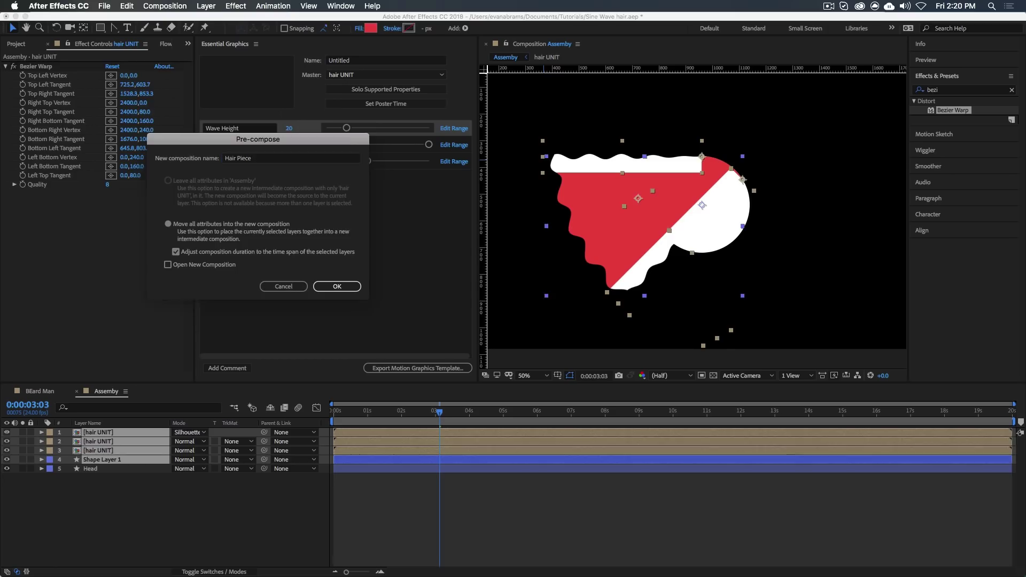
key(Return)
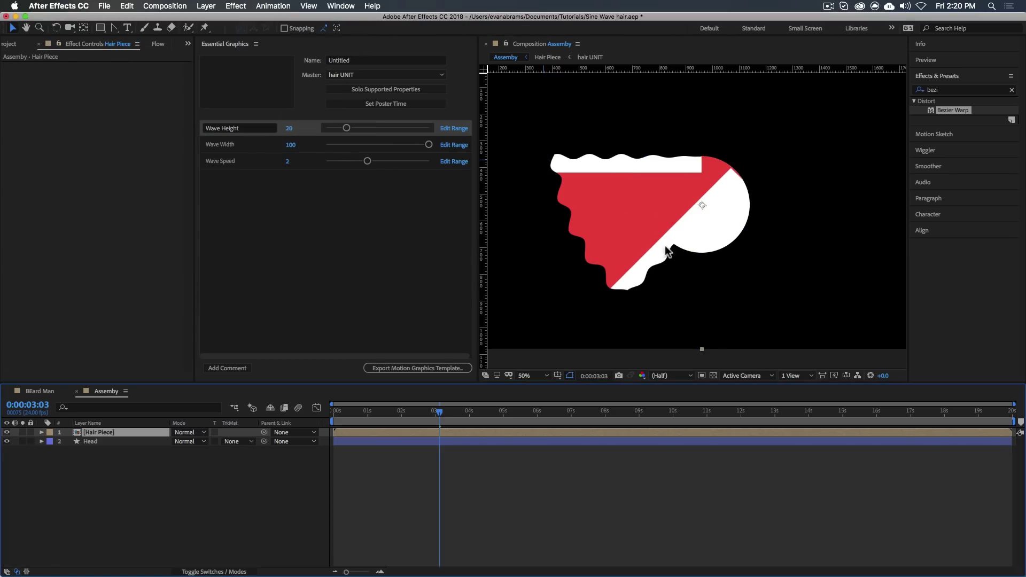
key(space)
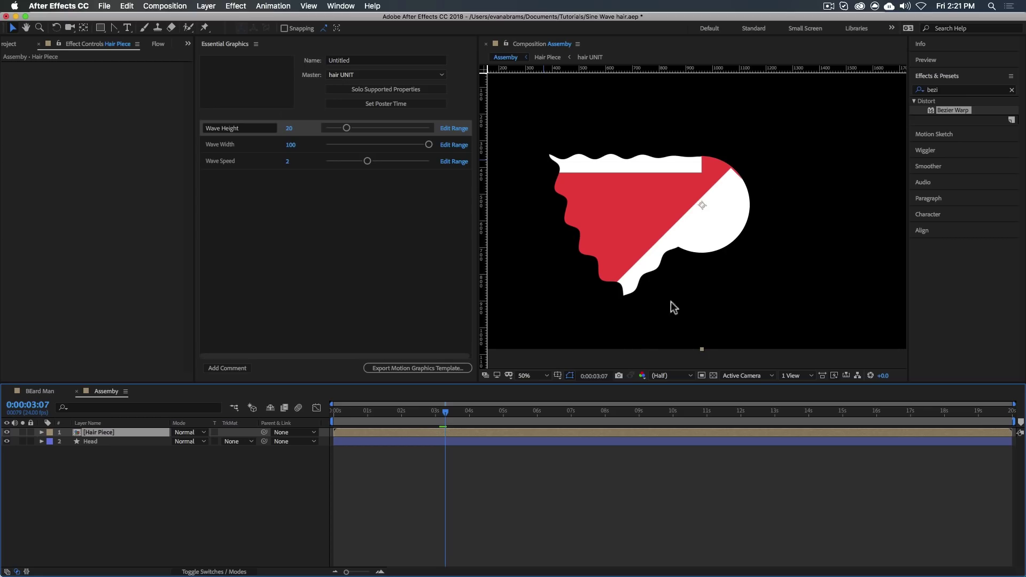
Apply Gaussian Blur to Hair Piece with Blurriness 40.
click(589, 464)
click(956, 91)
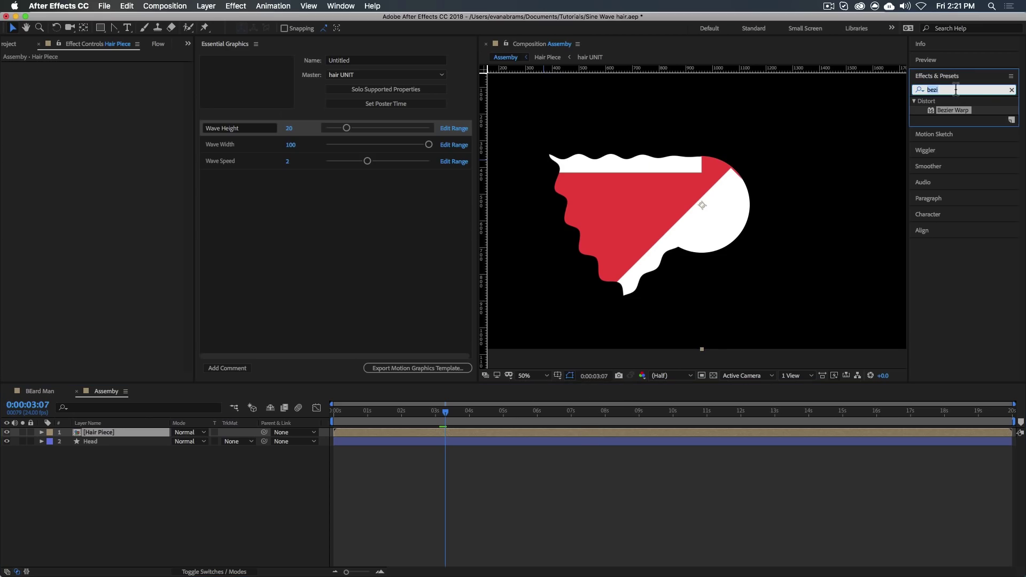
text(gaus)
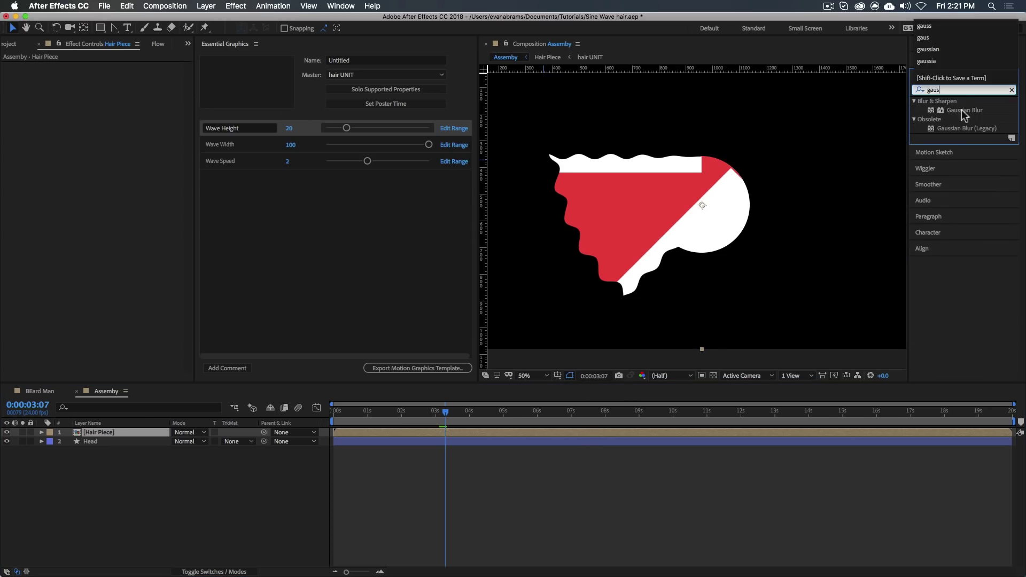
drag(965, 111, 54, 88)
click(110, 76)
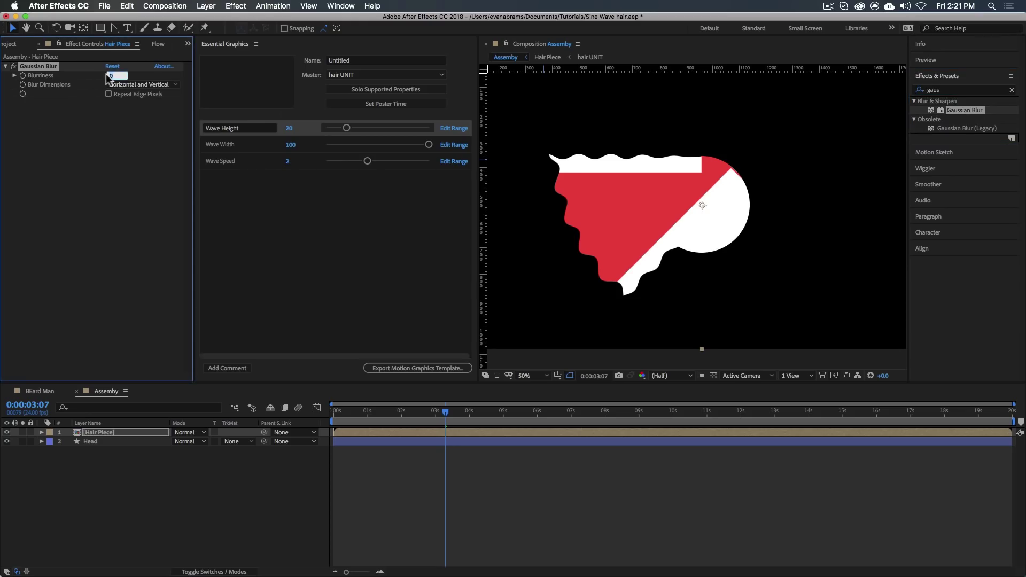
text(40)
key(Return)
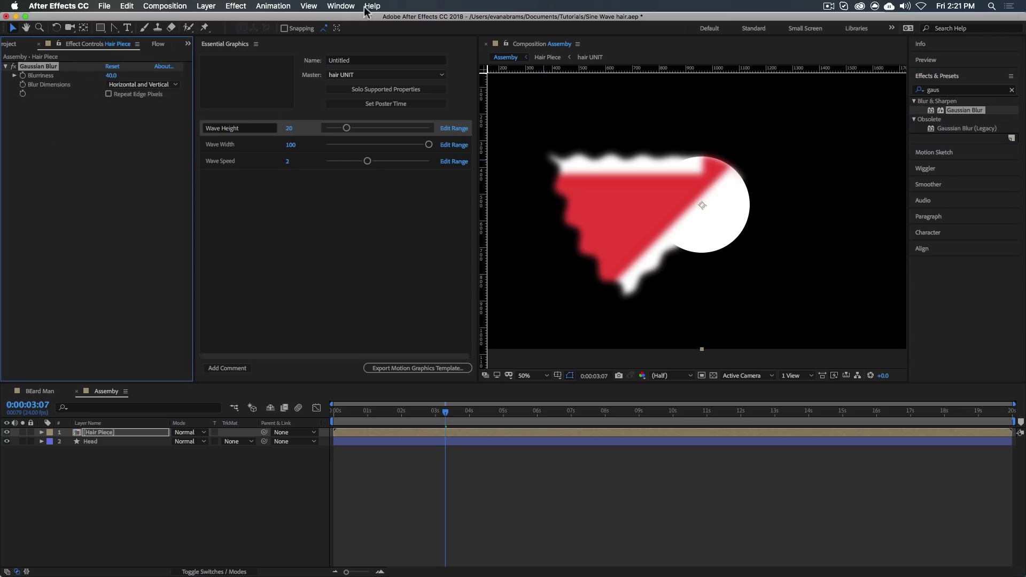
Add Curves on the Alpha channel, pulling the curve vertical for hard edges.
click(935, 92)
text(curve)
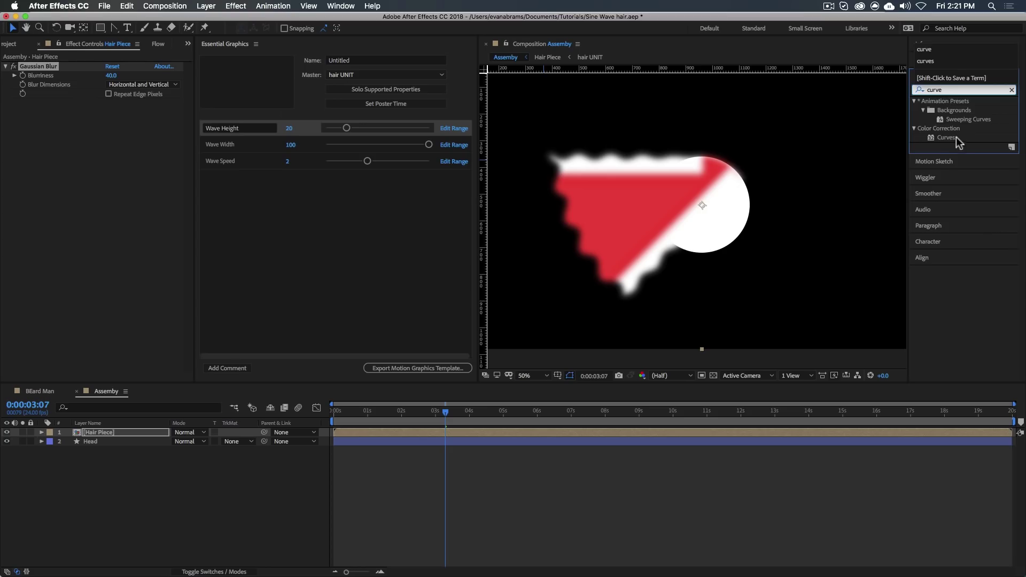
drag(954, 137, 86, 176)
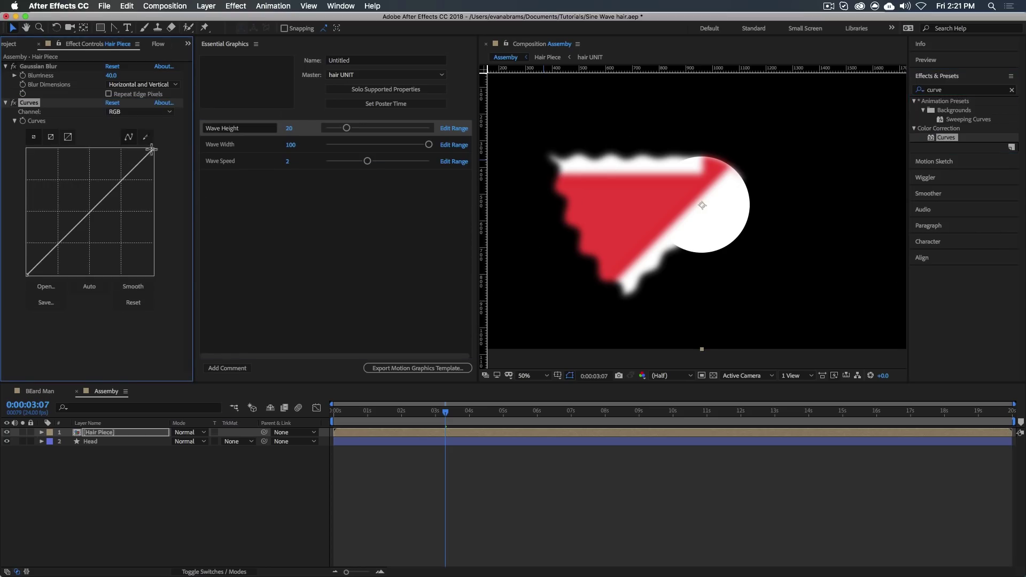
click(140, 111)
click(131, 166)
drag(116, 142, 92, 148)
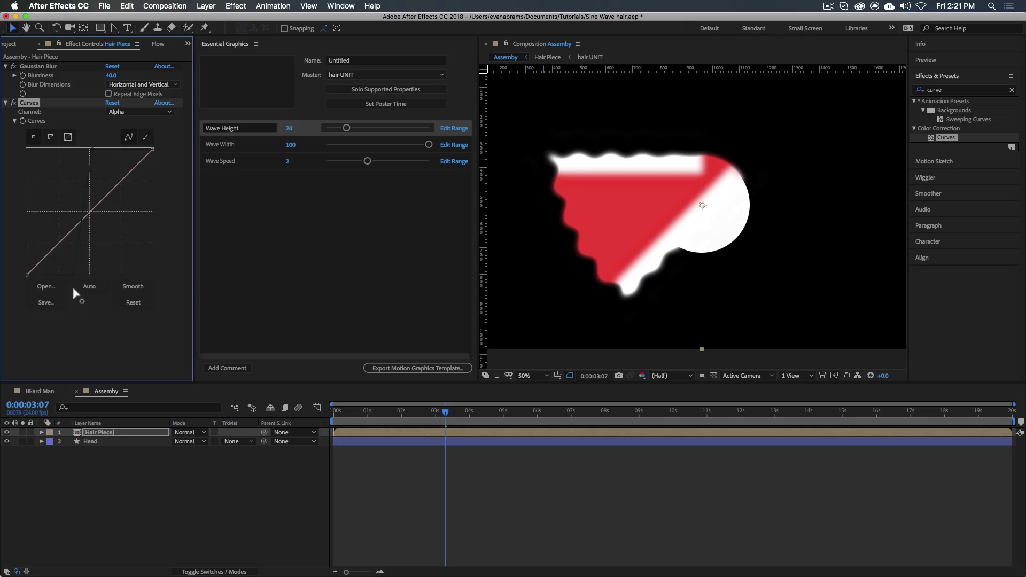
drag(73, 288, 87, 282)
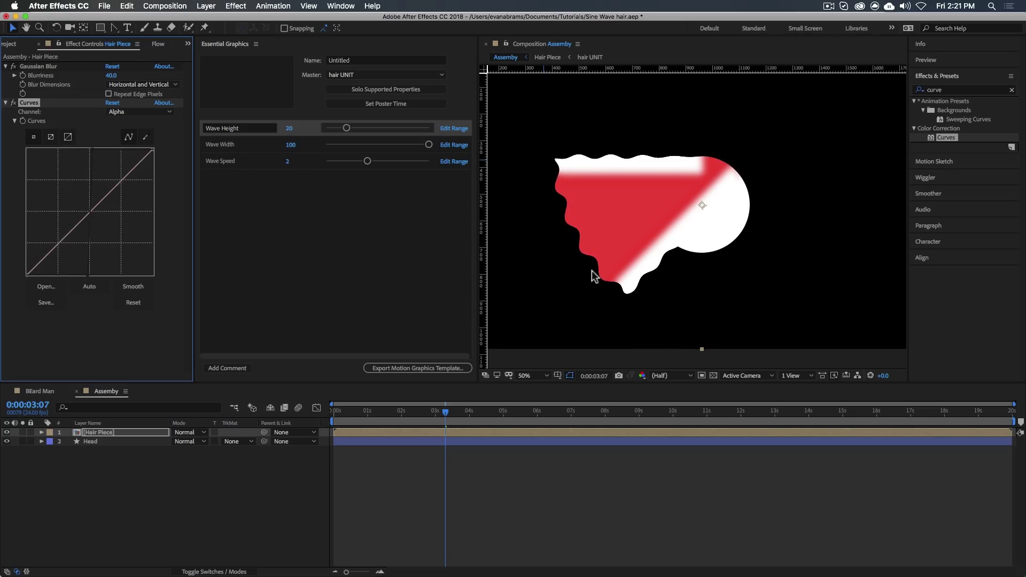
Add a Fill effect to Hair Piece using the hair's sampled red colour.
click(964, 90)
text(fill)
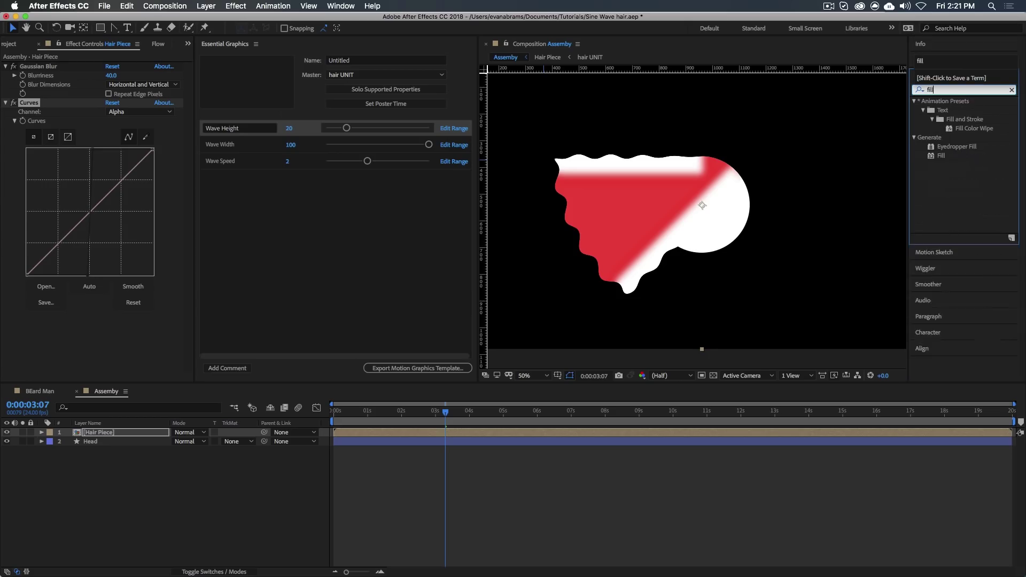
drag(944, 159, 87, 356)
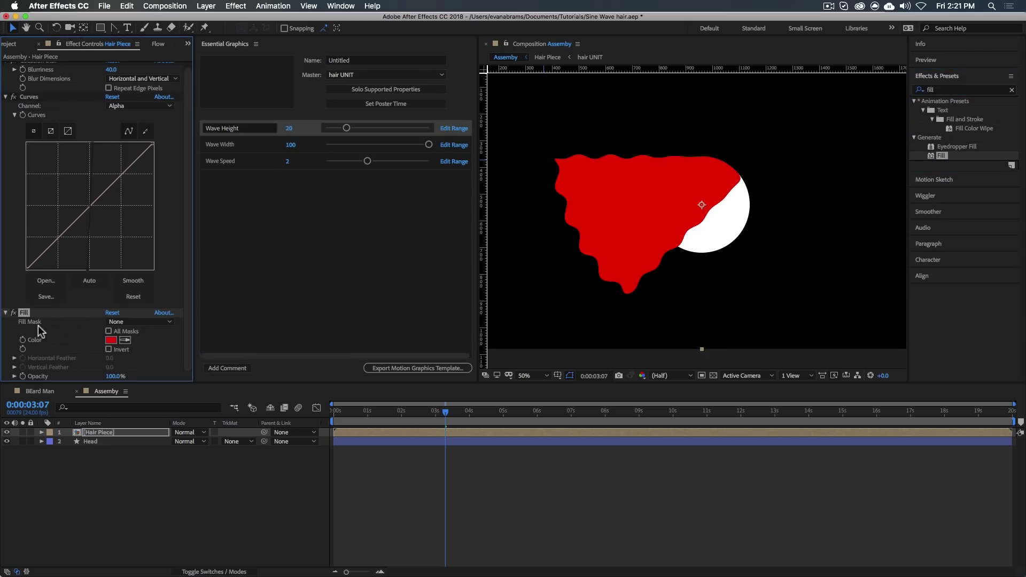
click(13, 313)
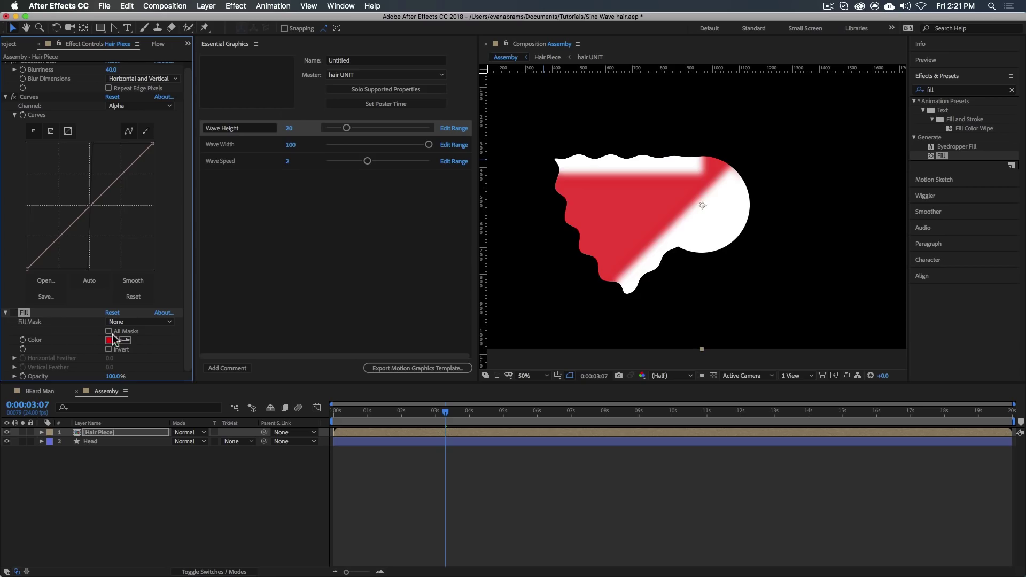
click(125, 340)
click(652, 195)
click(14, 313)
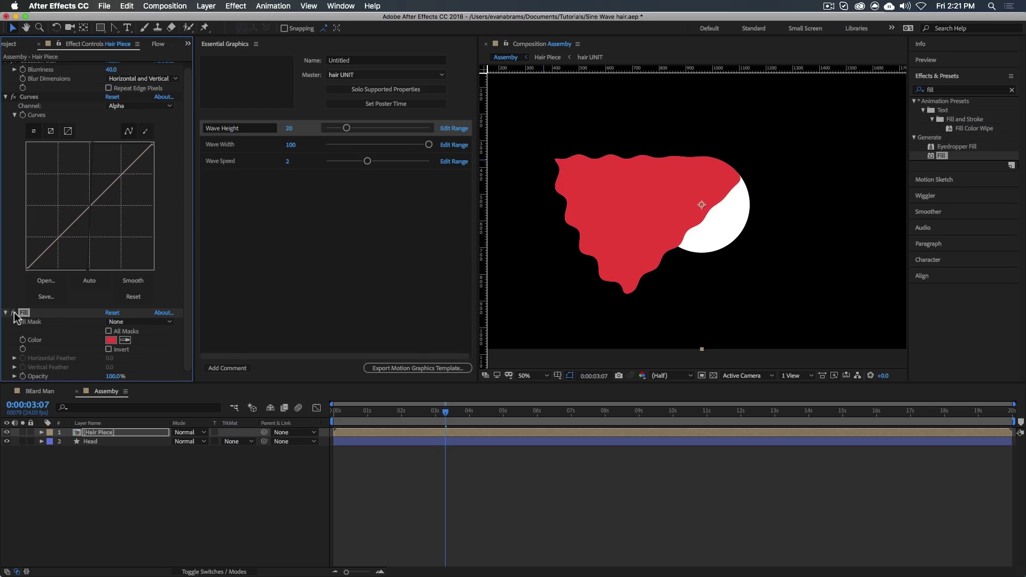
click(712, 502)
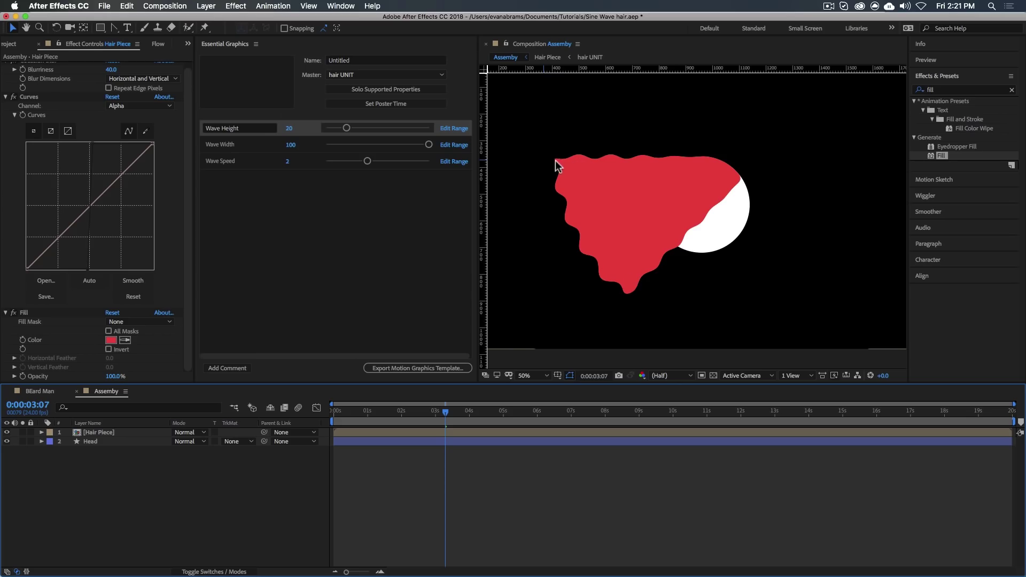
Raise the Gaussian Blur Blurriness to 50.
click(111, 70)
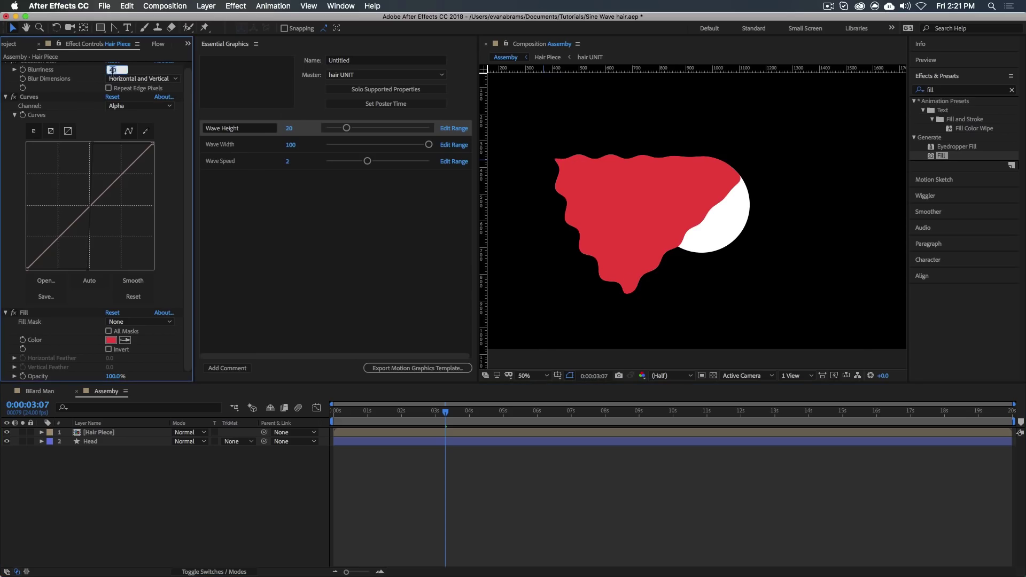
text(50)
key(Return)
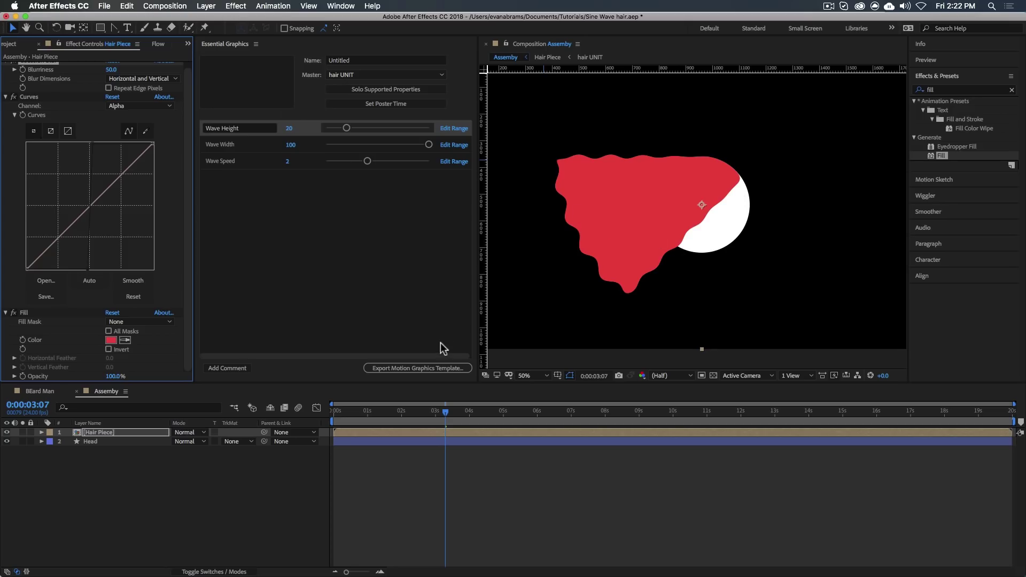
Draw a rectangular Mask 1 over the hair and narrow it to trim the right side.
click(100, 28)
mouse_move(531, 134)
mouse_down()
mouse_move(660, 298)
mouse_move(683, 270)
mouse_move(636, 271)
mouse_move(653, 320)
mouse_up()
key(v)
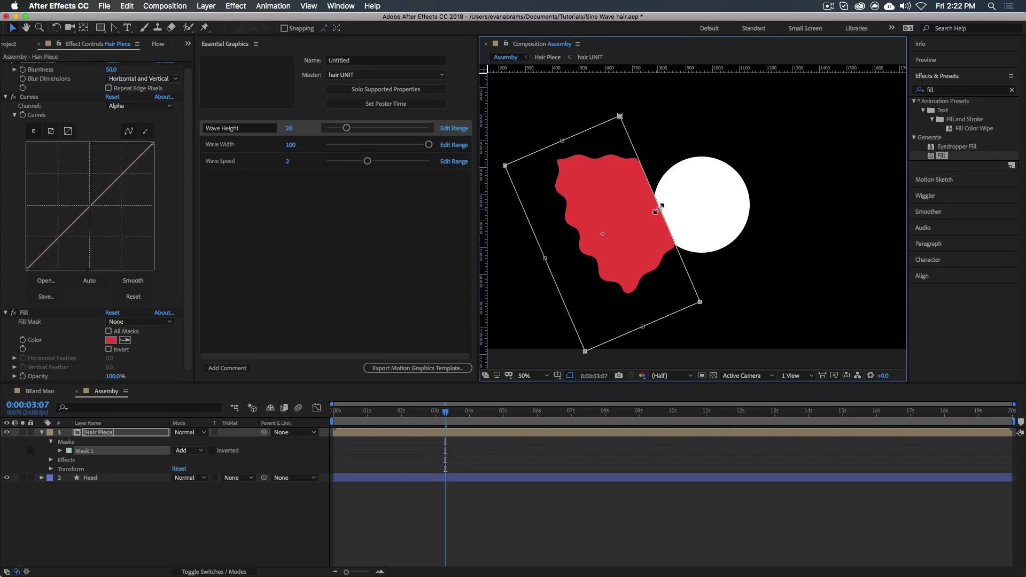
drag(658, 209, 637, 221)
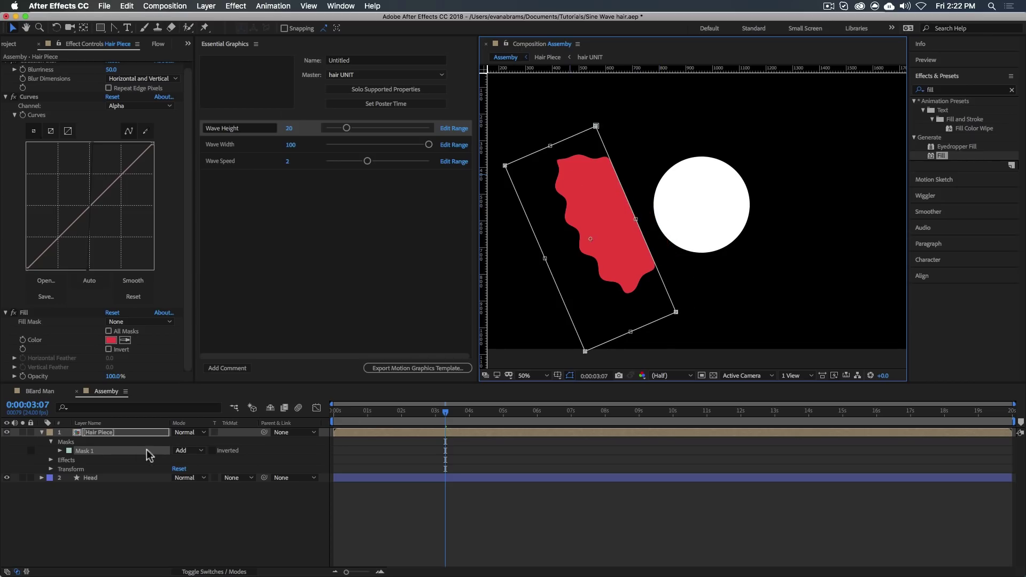
scroll(33, 110, up, 1)
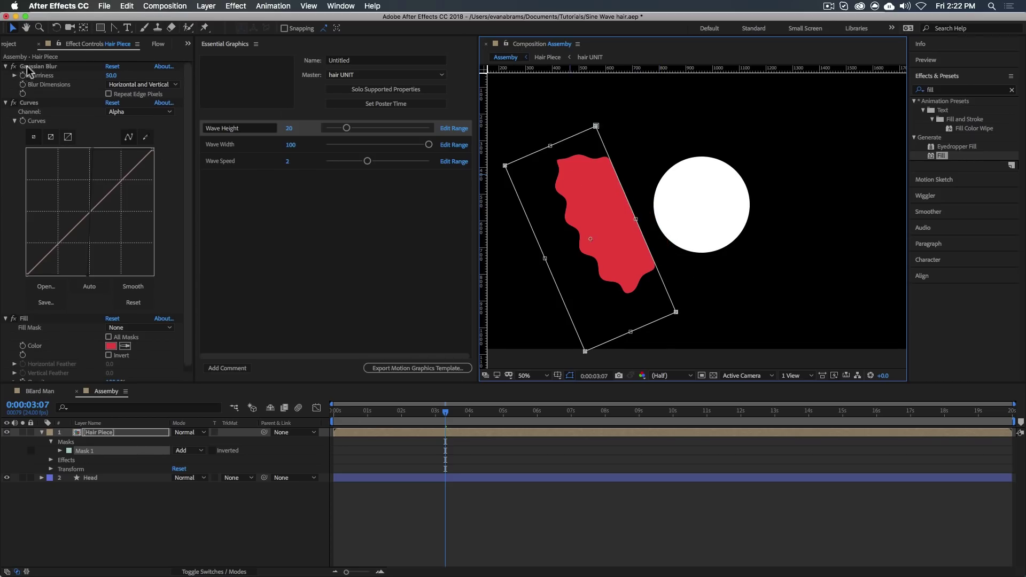
Set both Gaussian Blur and Curves compositing options to reference Mask 1.
click(31, 103)
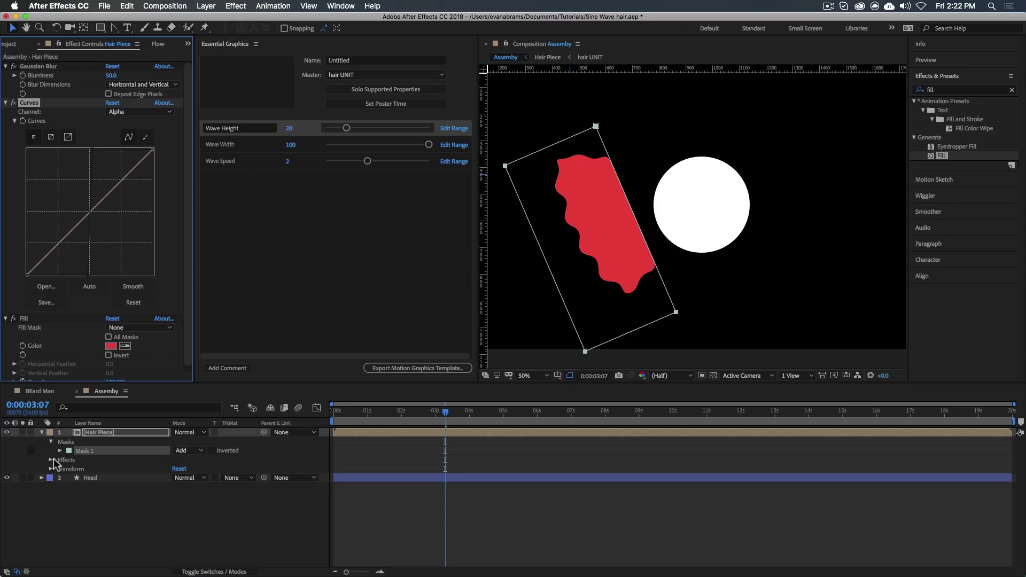
click(52, 460)
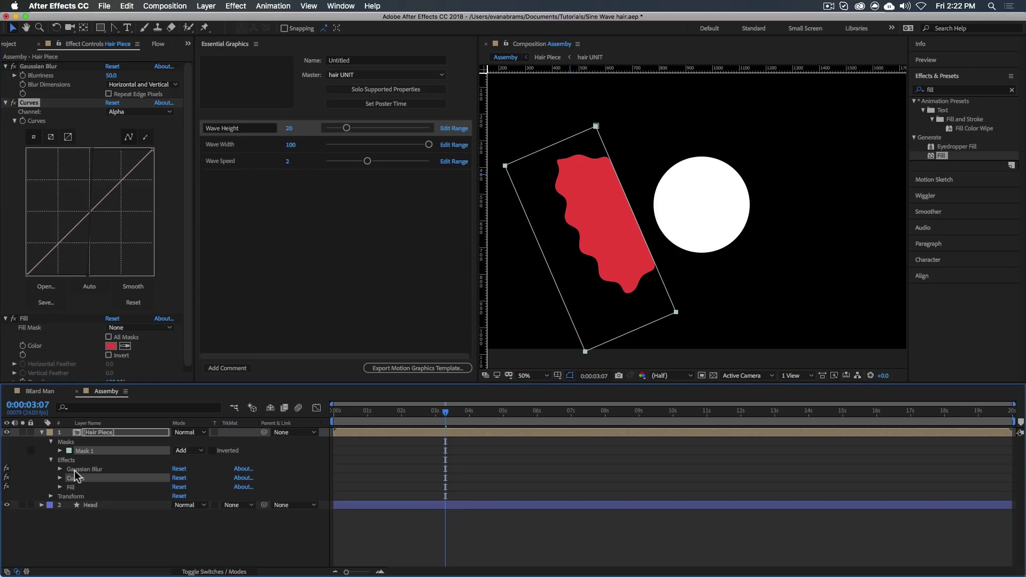
click(59, 469)
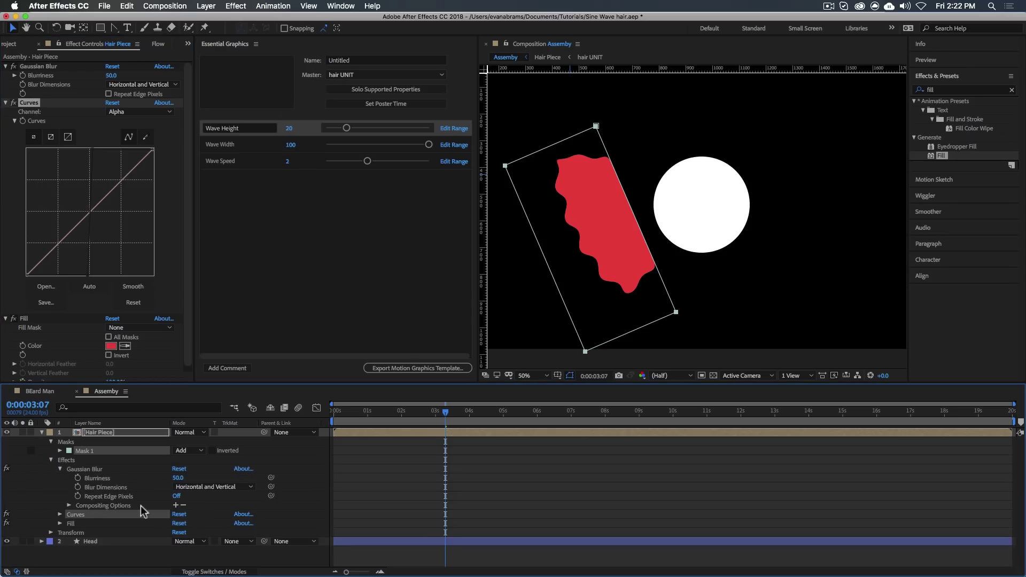
click(176, 506)
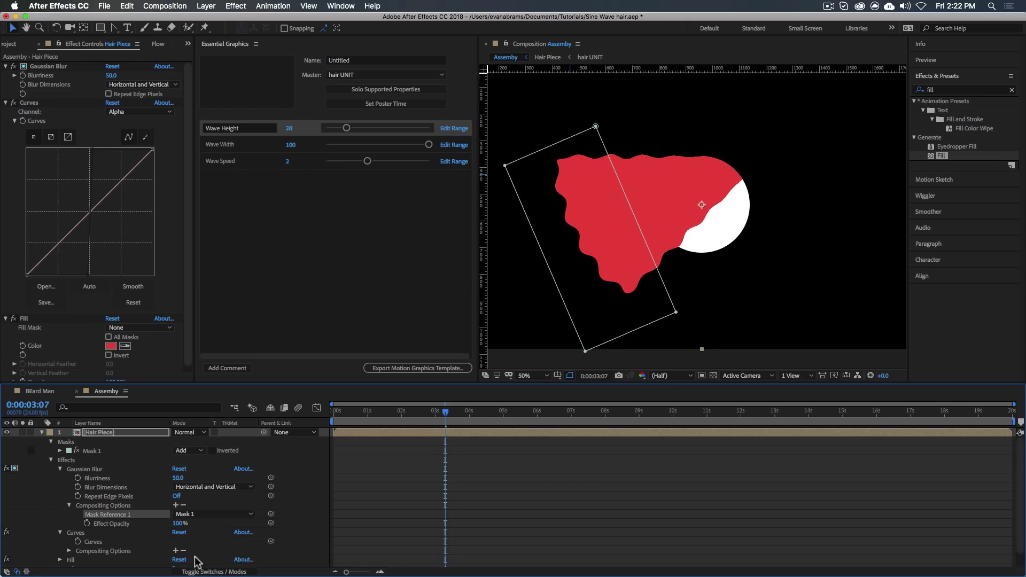
click(175, 551)
click(360, 497)
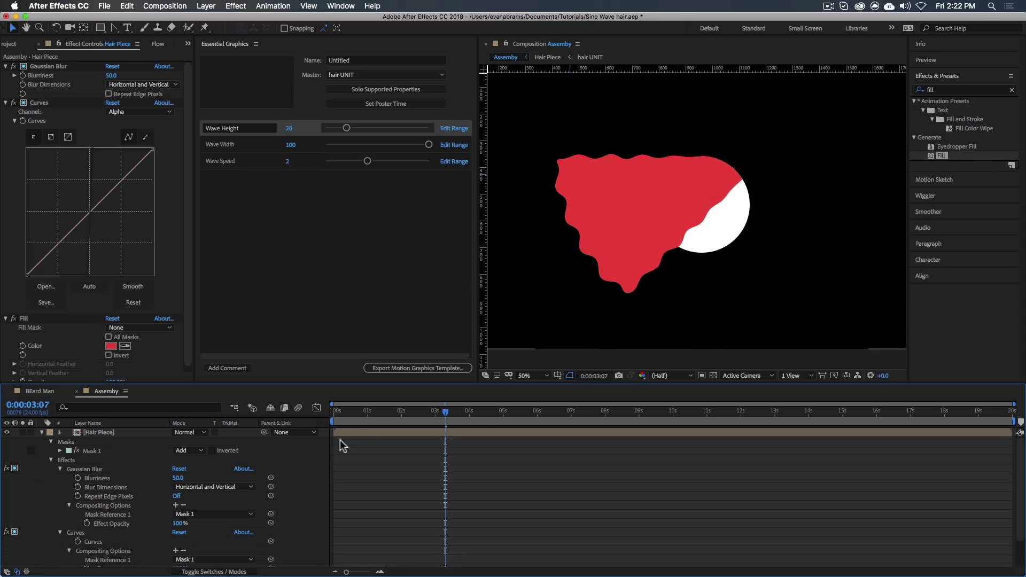
Inspect the hair's masked edge and show Mask 1's outline.
click(354, 434)
scroll(632, 157, up, 4)
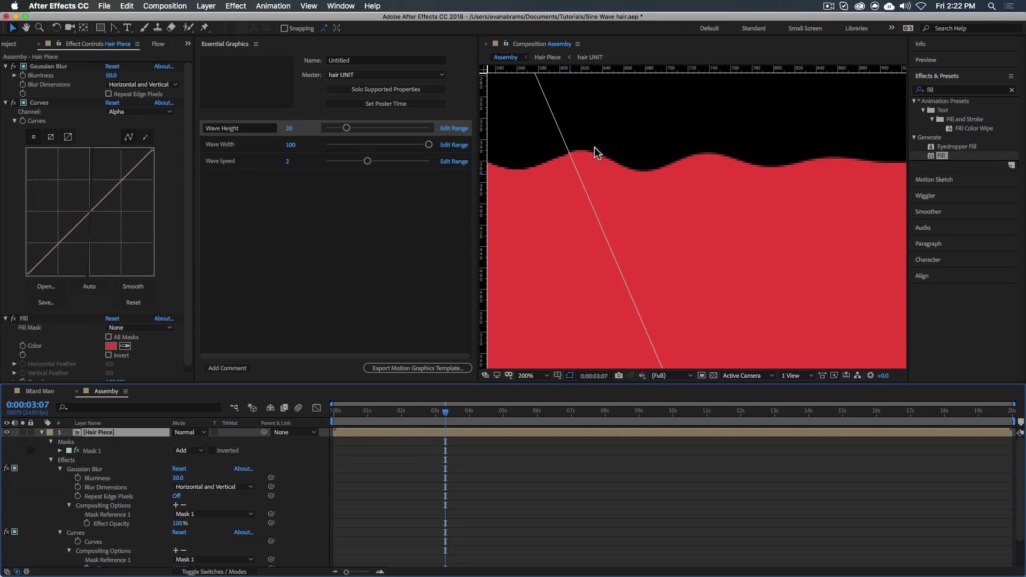
click(525, 440)
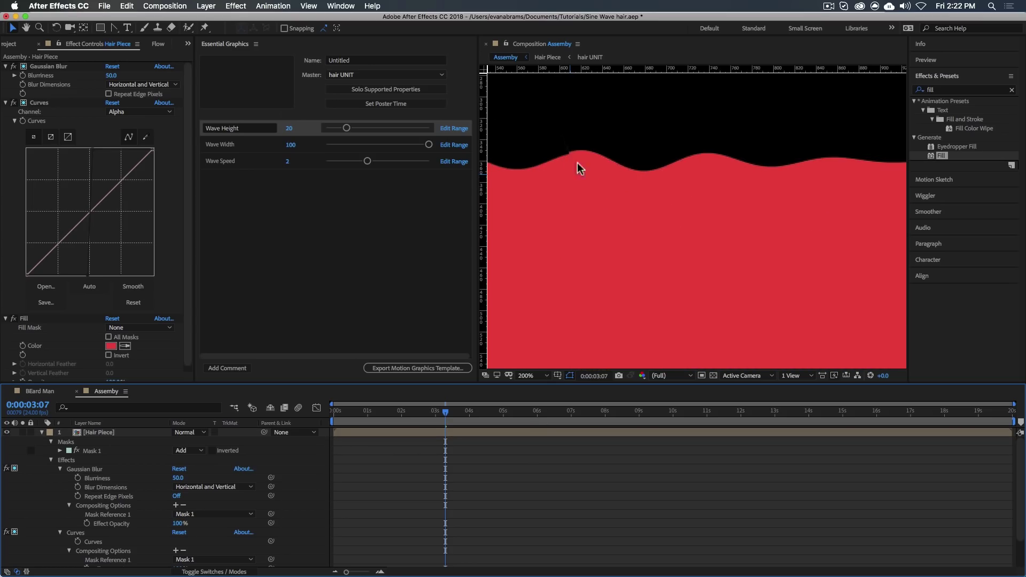
scroll(579, 166, up, 2)
scroll(572, 171, down, 6)
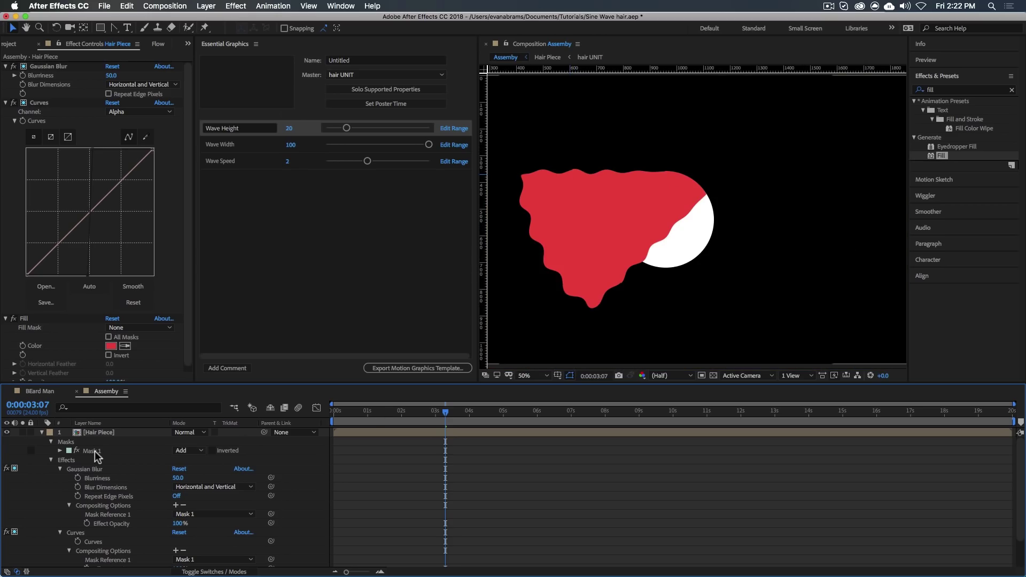
click(95, 451)
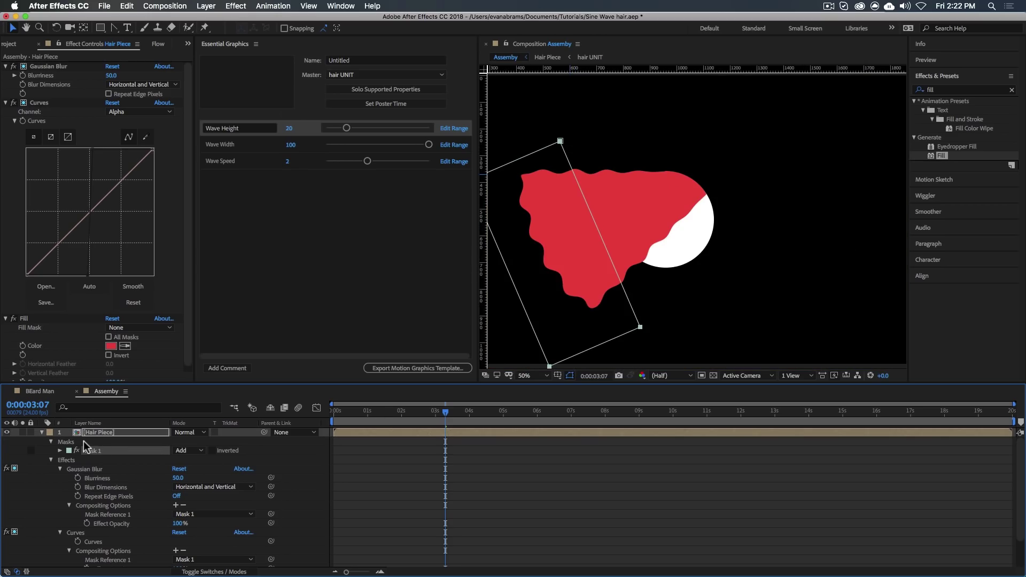
Collapse the Gaussian Blur and Curves settings and select both effects.
click(5, 66)
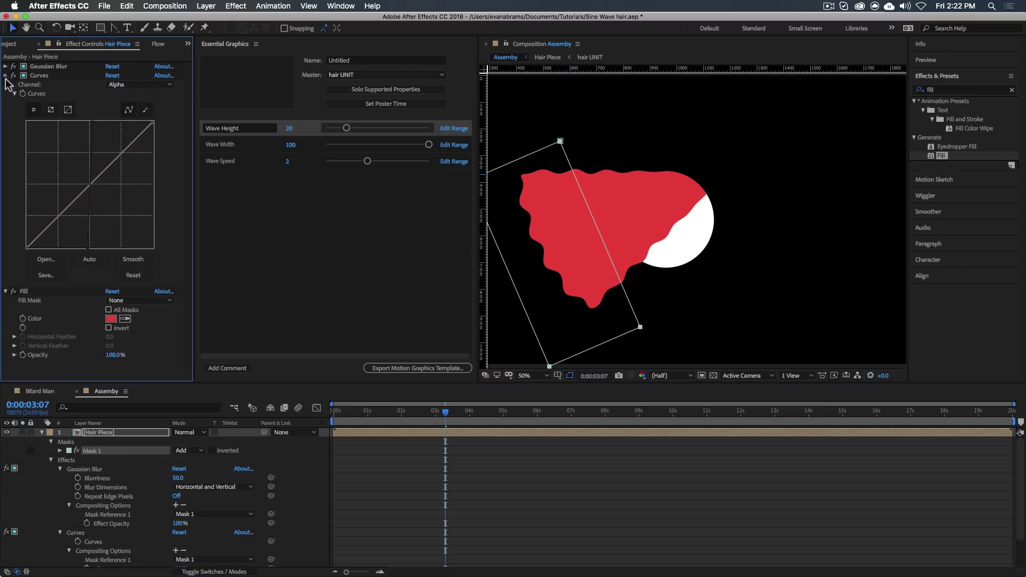
click(5, 75)
shift+click(37, 83)
click(60, 216)
click(55, 74)
shift+click(55, 66)
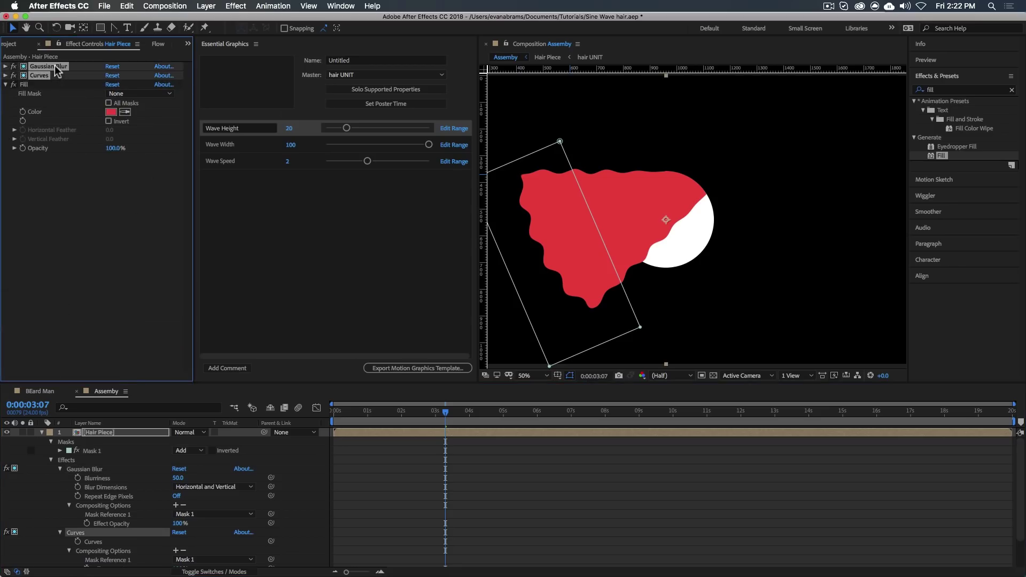
Switch off the Gaussian Blur and Curves effects on Hair Piece and open the Hair Piece comp.
click(21, 65)
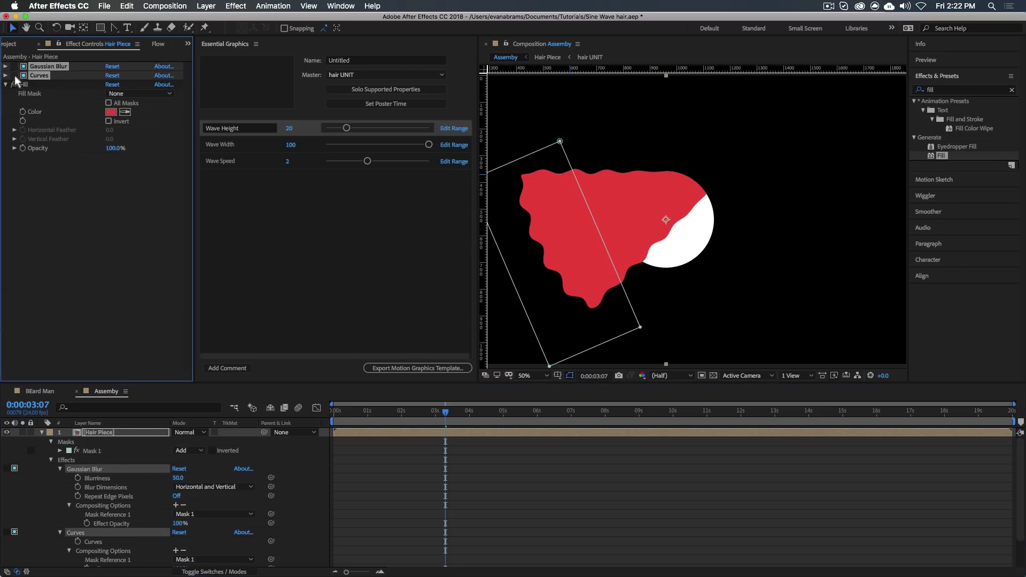
click(394, 506)
double_click(476, 433)
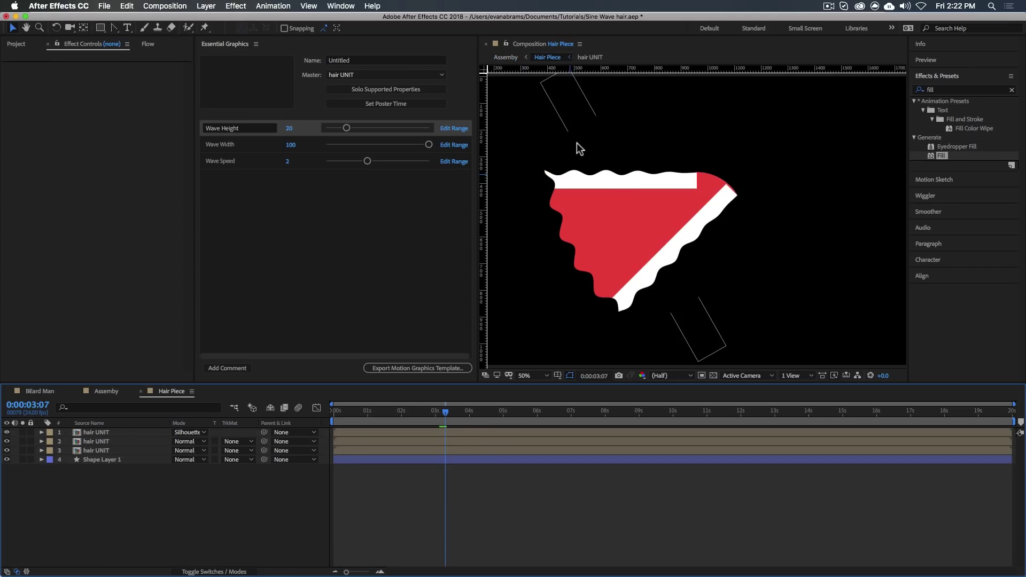
Add a new adjustment layer above the hair UNIT layers.
right_click(132, 492)
mouse_move(172, 458)
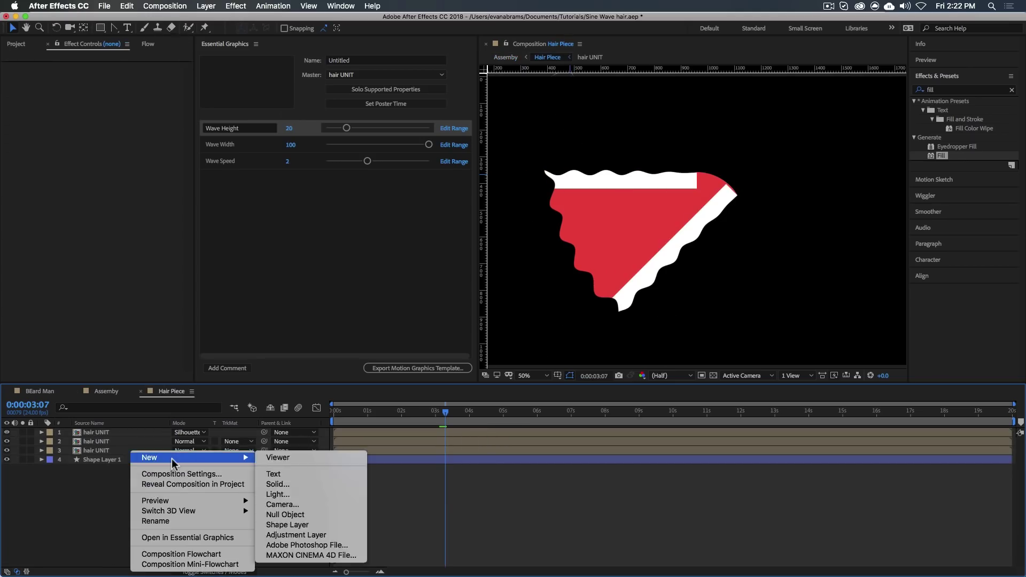
click(291, 534)
Rename the new adjustment layer to 'Smoothing'.
key(Return)
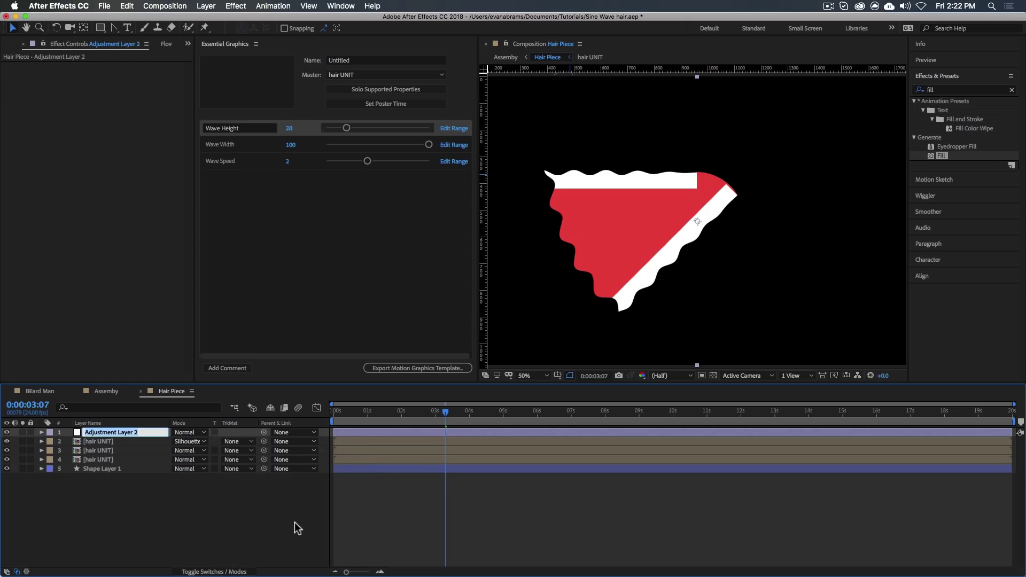
text(Smoothing)
key(Return)
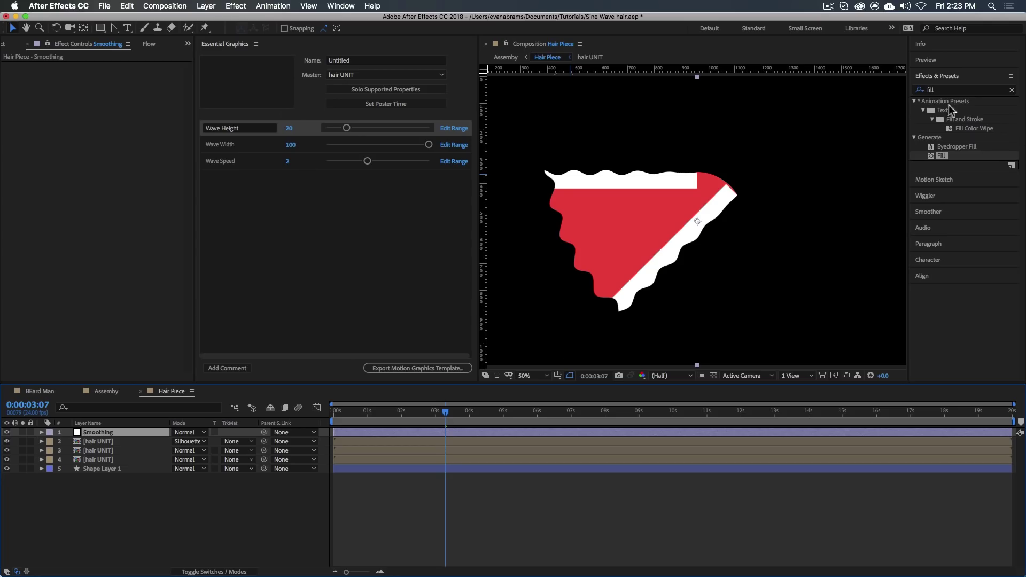
Apply Curves and Gaussian Blur to the Smoothing layer from Effects & Presets.
click(938, 87)
text(curve)
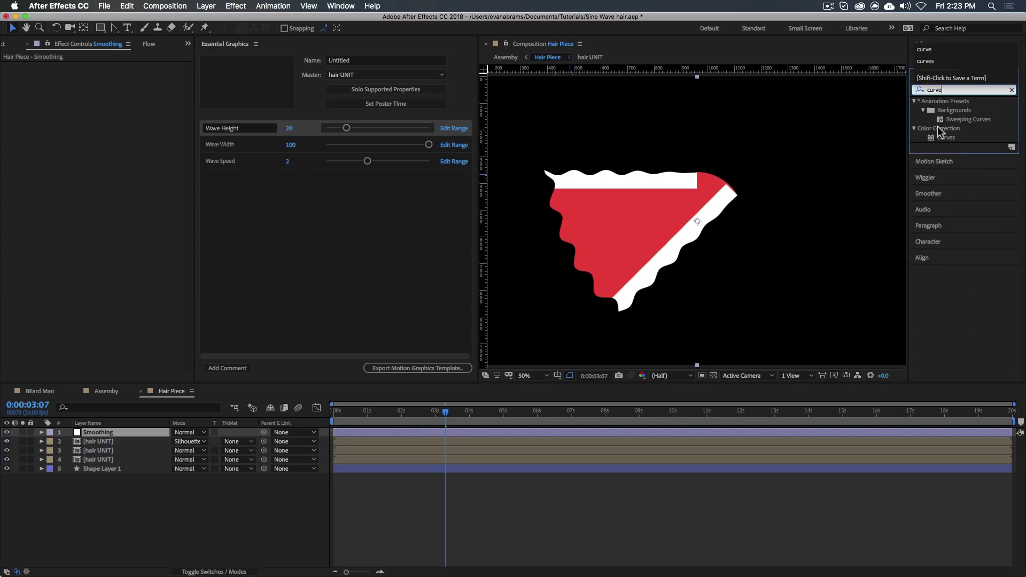
double_click(944, 137)
double_click(944, 89)
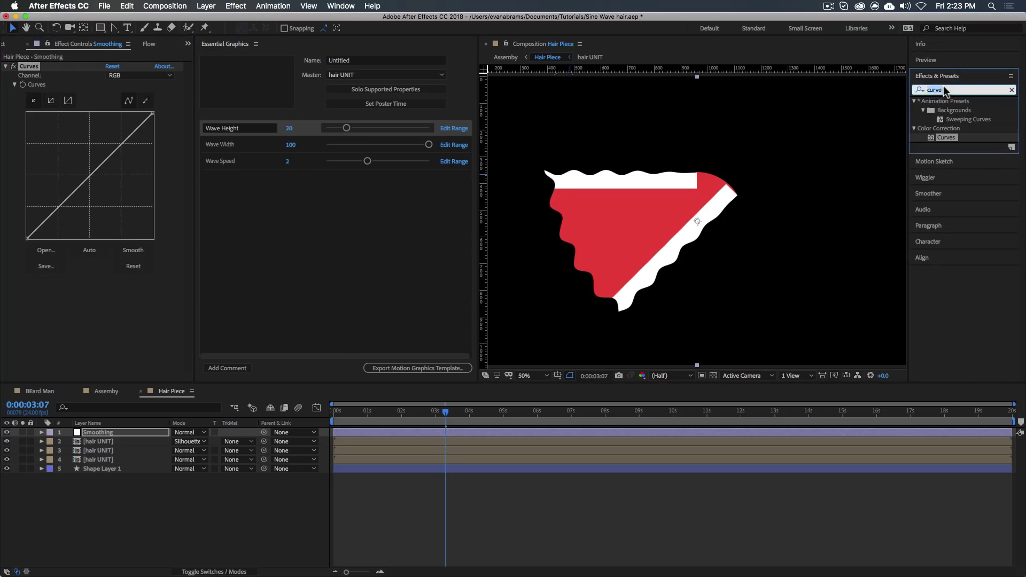
text(gaus)
drag(960, 113, 65, 75)
Set Gaussian Blur blurriness to 50 and the Curves channel to Alpha.
click(110, 75)
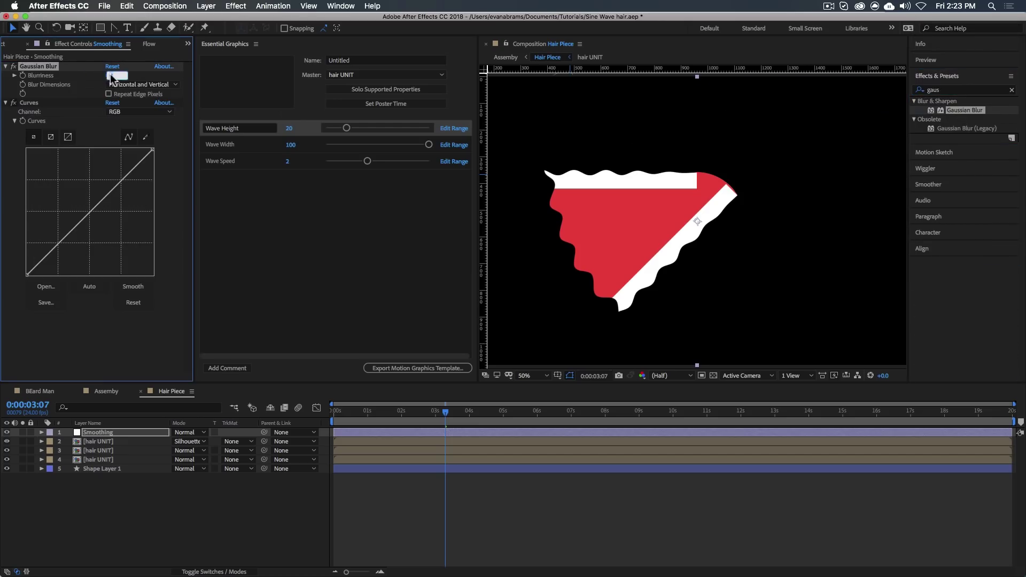
text(50)
key(Return)
click(134, 112)
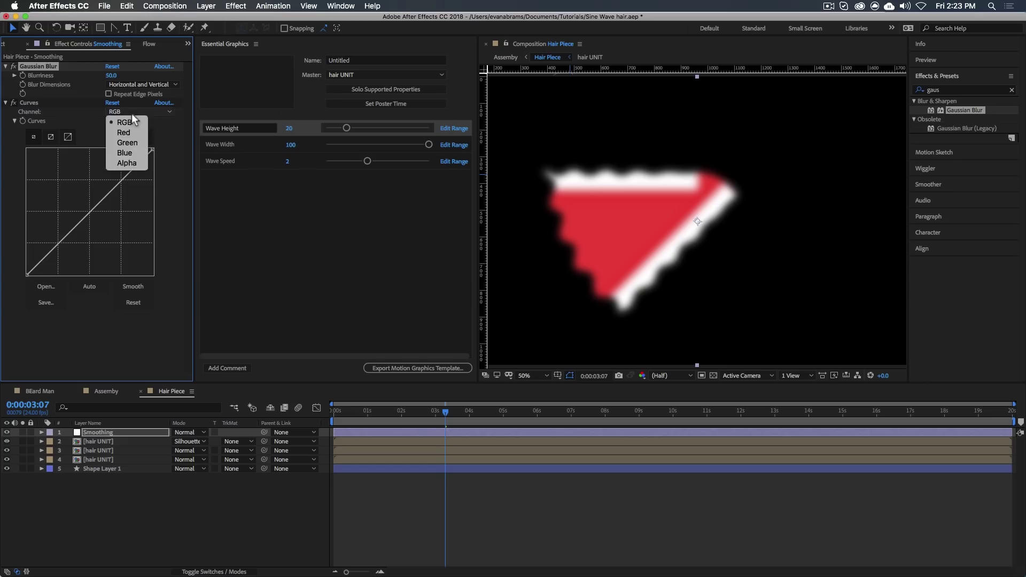
click(152, 158)
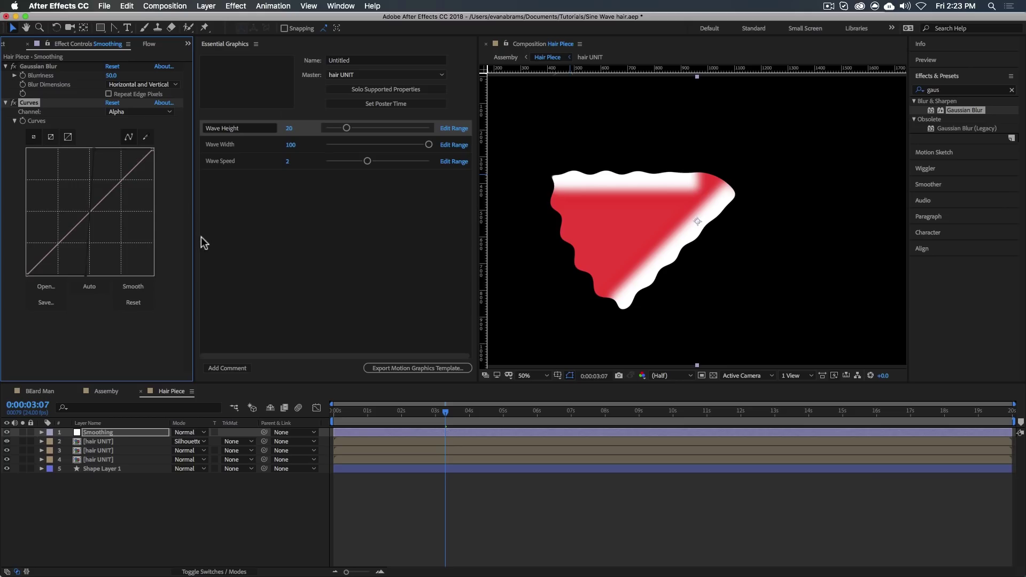
click(6, 67)
click(5, 76)
click(141, 441)
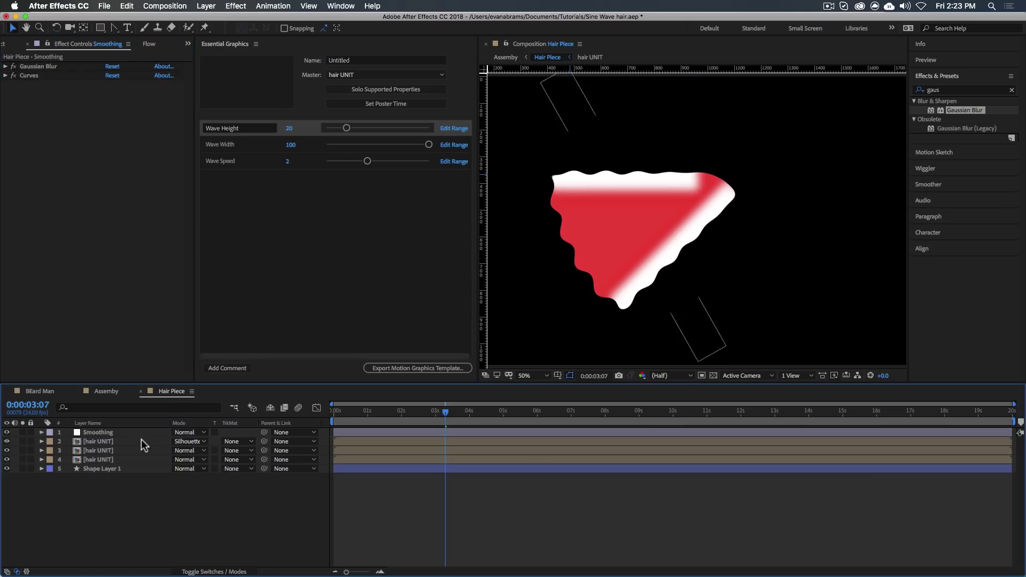
click(130, 433)
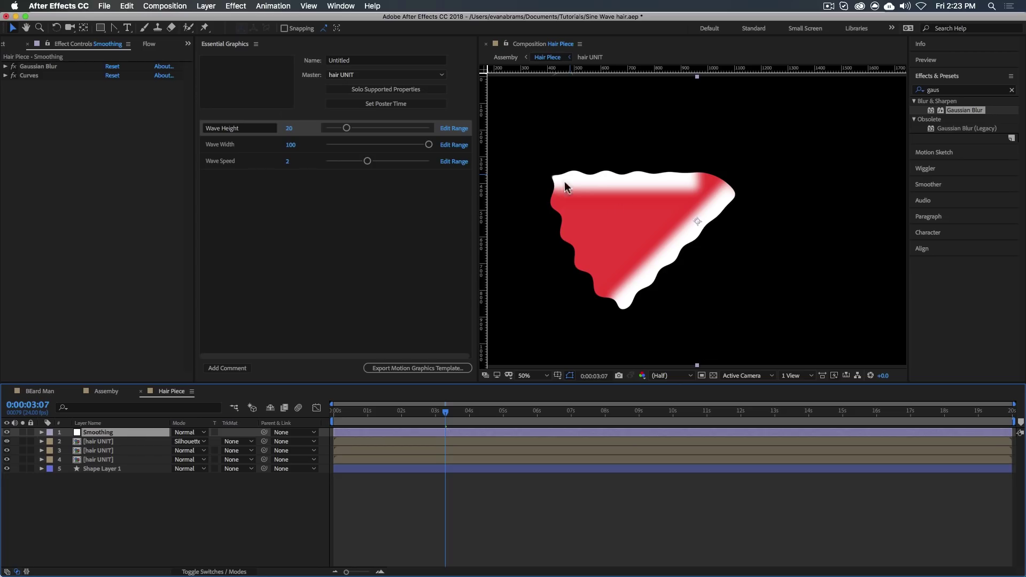
Draw a five-point freeform mask around the hair's left part on the Smoothing layer.
click(100, 27)
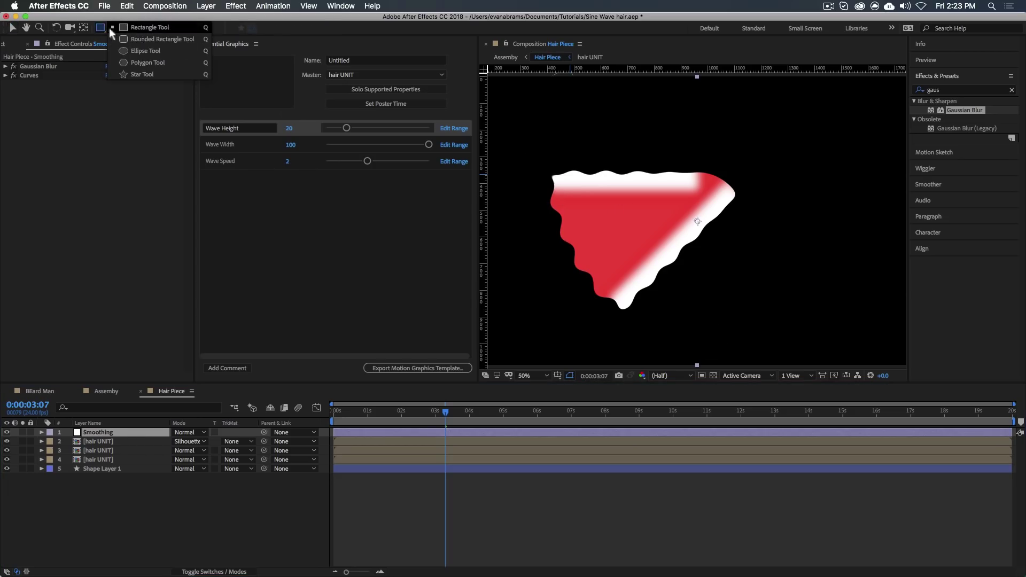
click(110, 28)
click(113, 27)
click(143, 36)
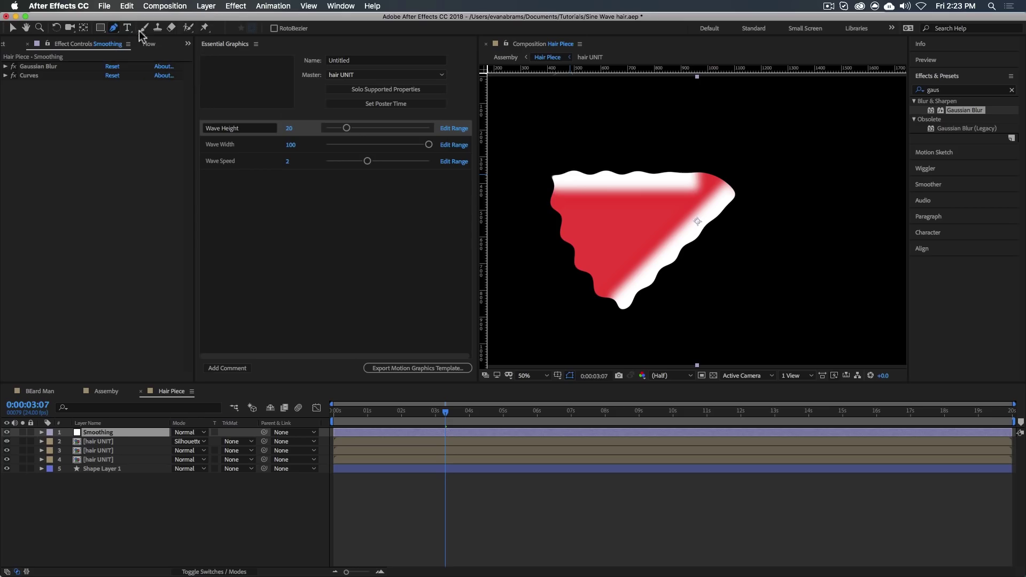
click(603, 156)
click(663, 298)
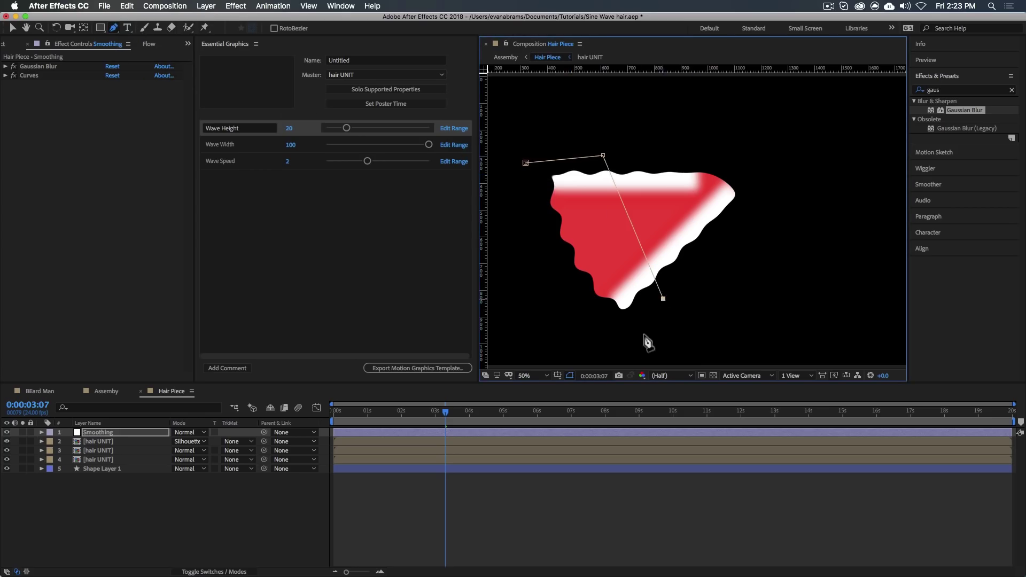
click(638, 347)
click(531, 282)
click(526, 162)
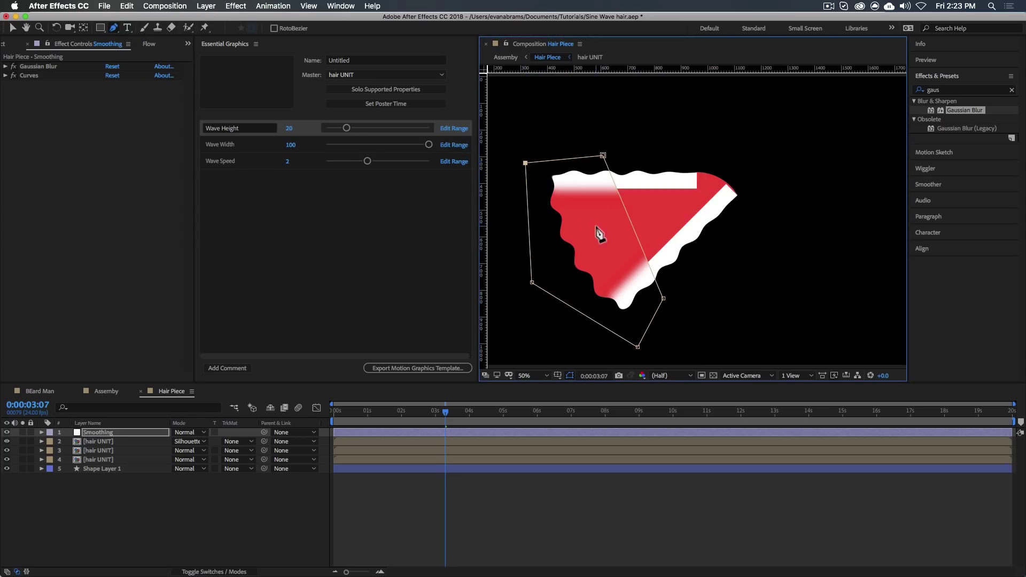
Set the Mask 1 feather to 20 pixels and expand the Curves effect settings.
click(649, 519)
scroll(636, 186, up, 6)
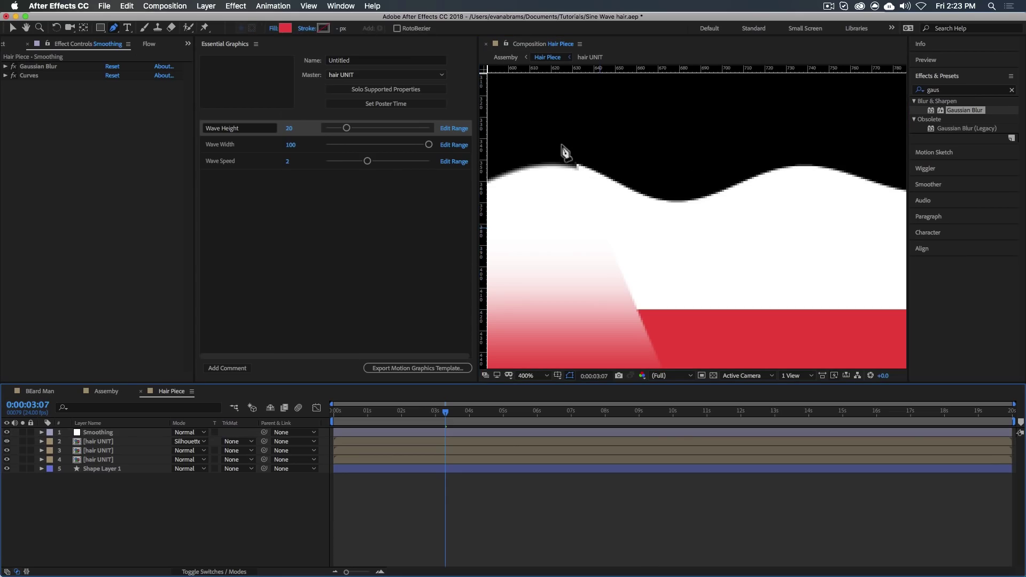
click(490, 433)
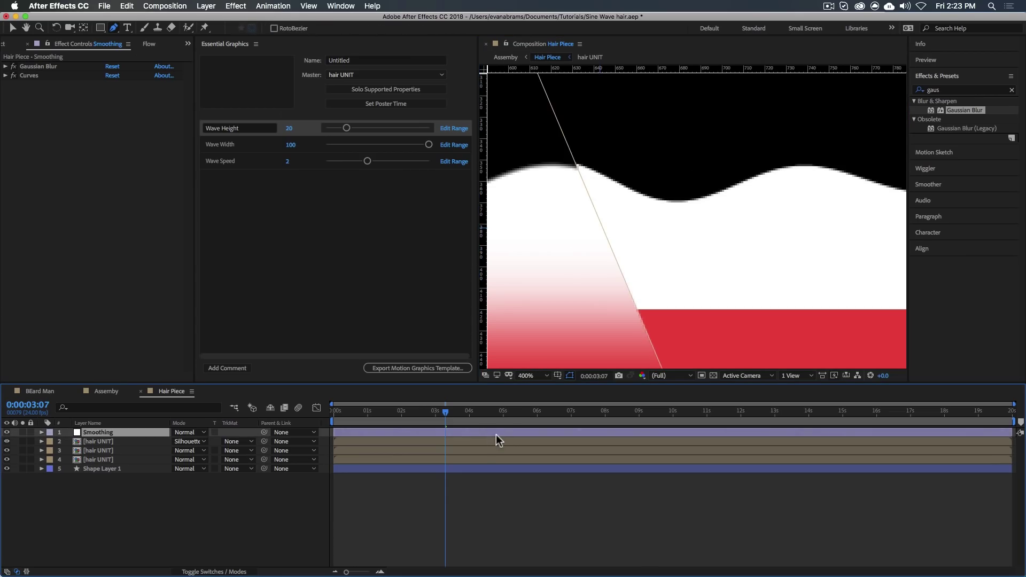
key(f)
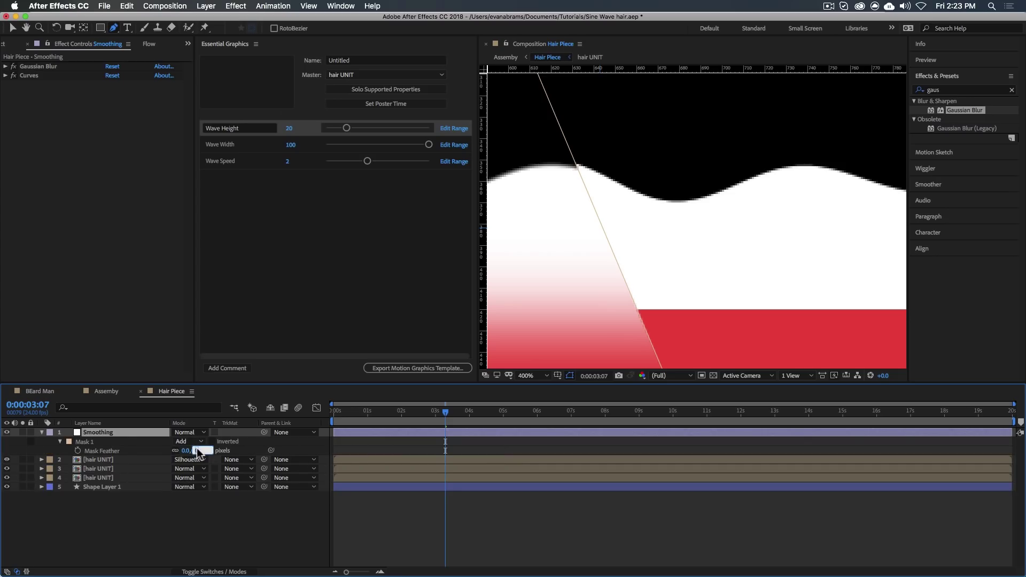
text(20)
key(Return)
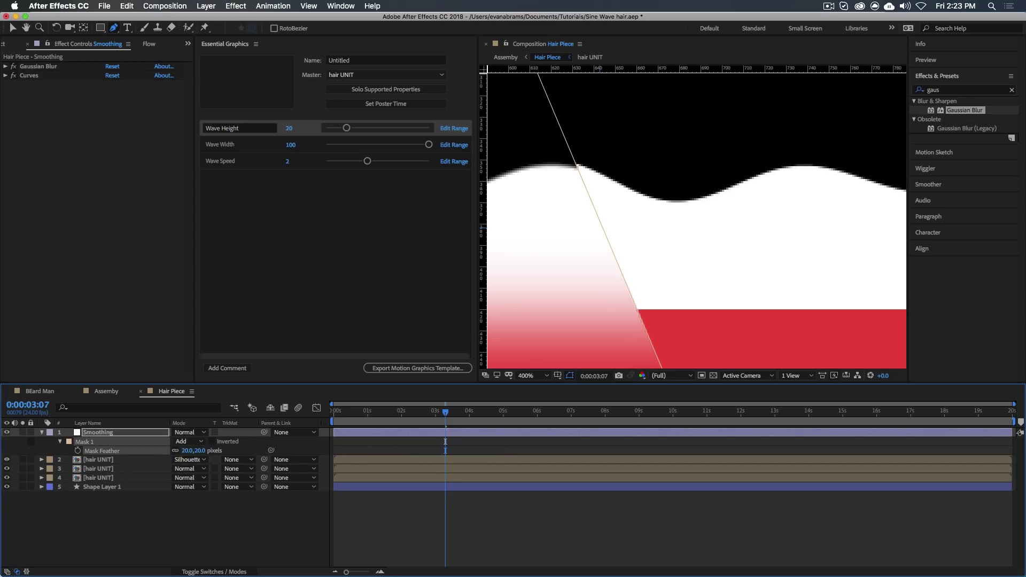
click(670, 540)
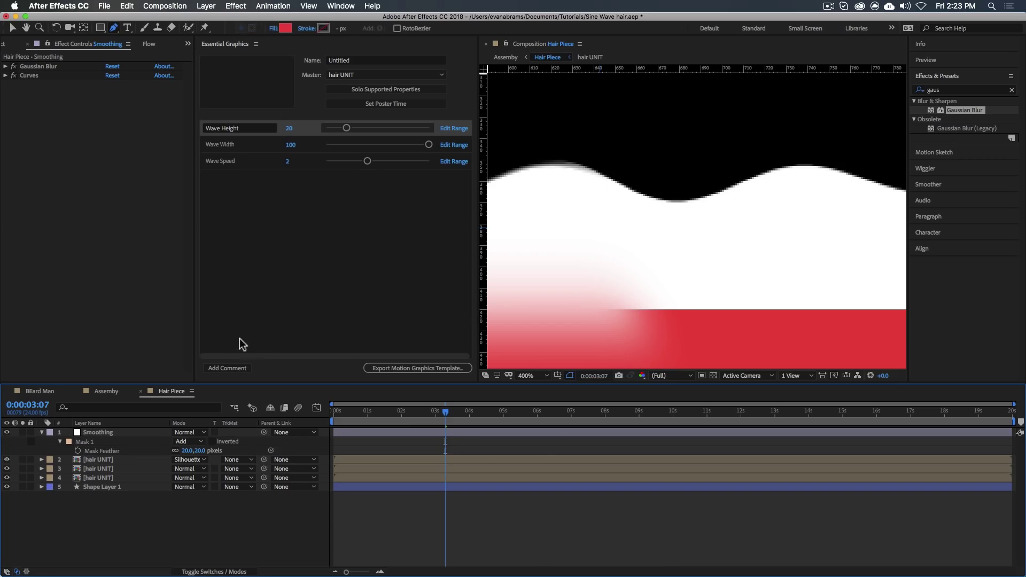
click(26, 75)
click(5, 76)
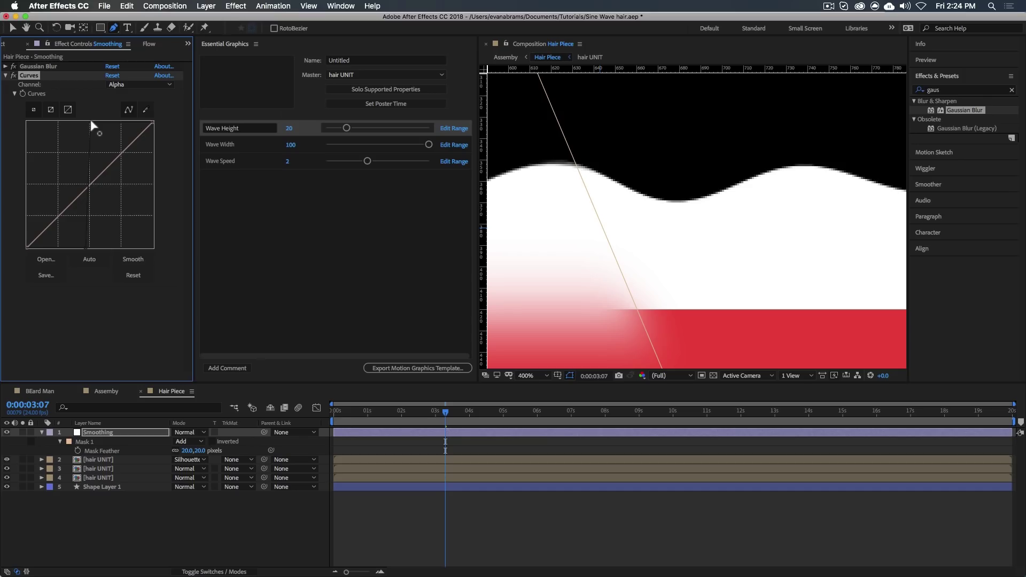
Switch off Curves and apply a Levels effect to the Smoothing layer.
click(5, 75)
click(14, 75)
click(936, 91)
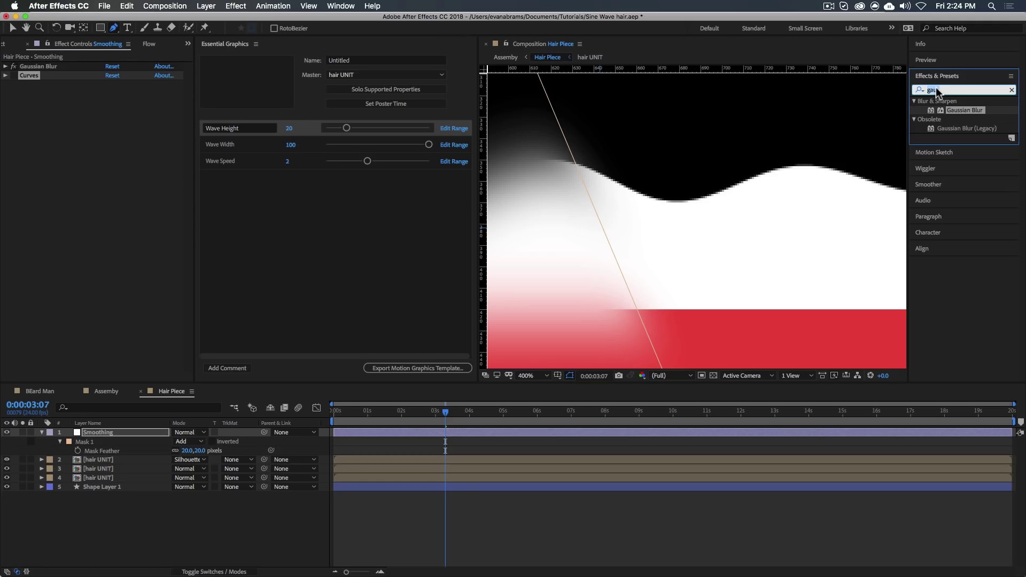
text(leve)
drag(955, 155, 133, 123)
Set Levels to the Alpha channel, lower Input White, then switch Levels off.
click(154, 96)
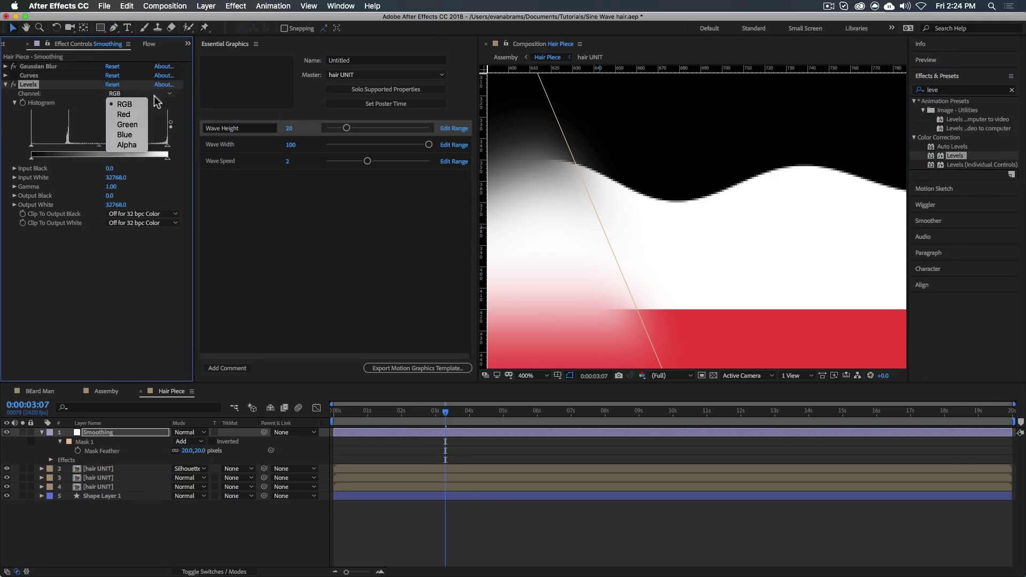
click(139, 146)
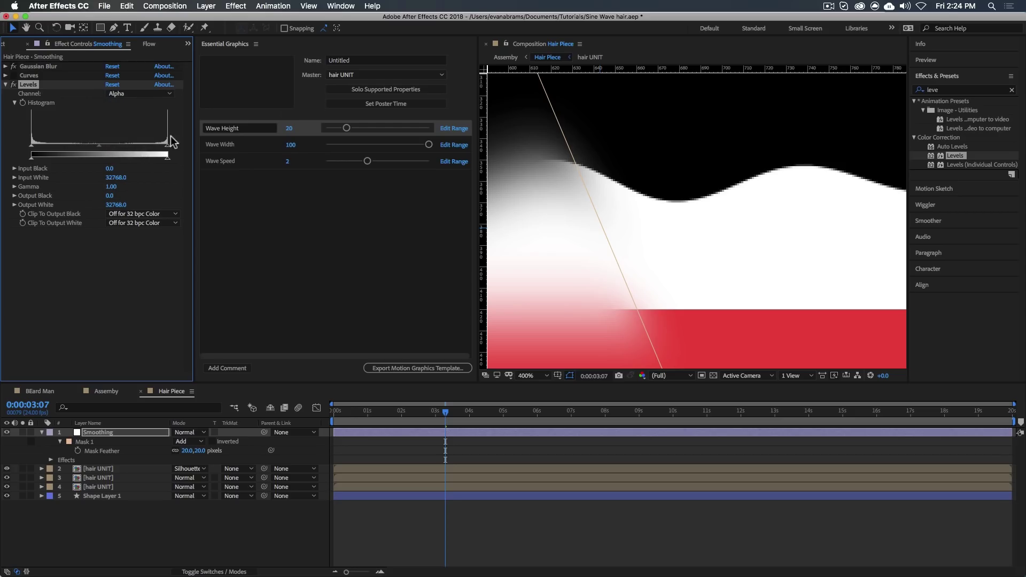
drag(143, 148, 111, 147)
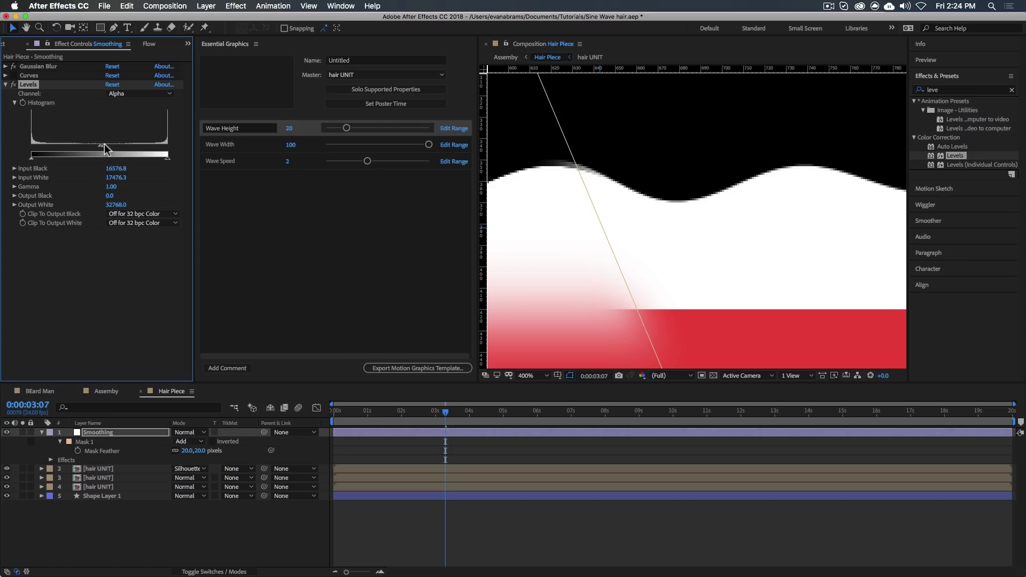
click(14, 84)
Delete the Levels effect and zoom out to see the whole hair shape.
key(Delete)
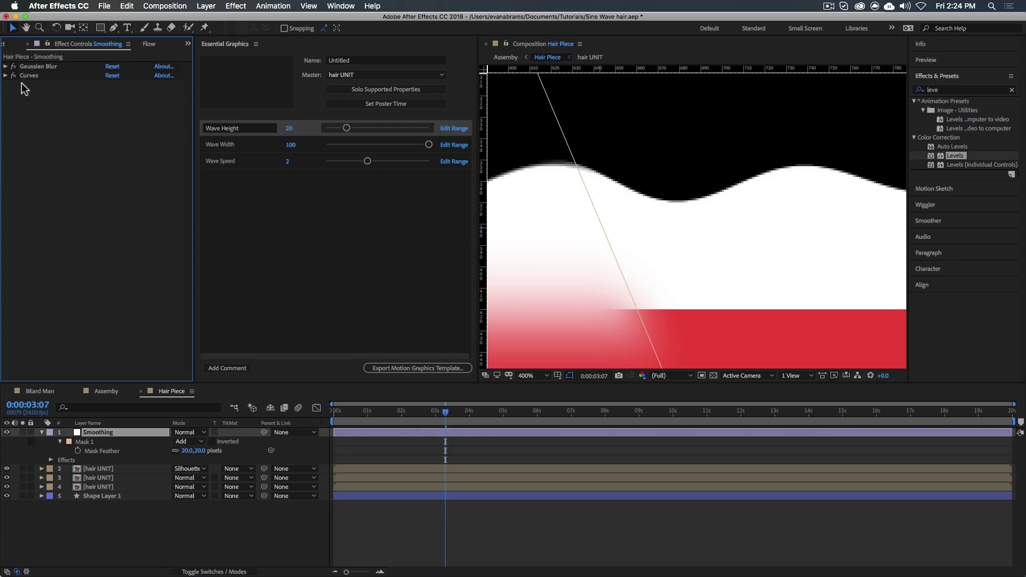
key(comma)
click(705, 562)
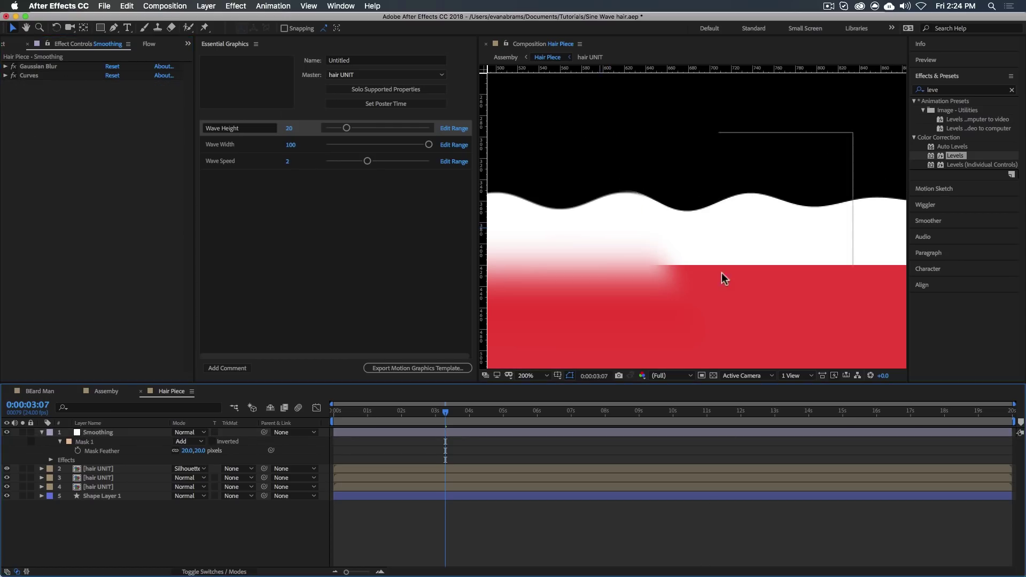
key(comma)
key(h)
drag(729, 235, 623, 179)
key(v)
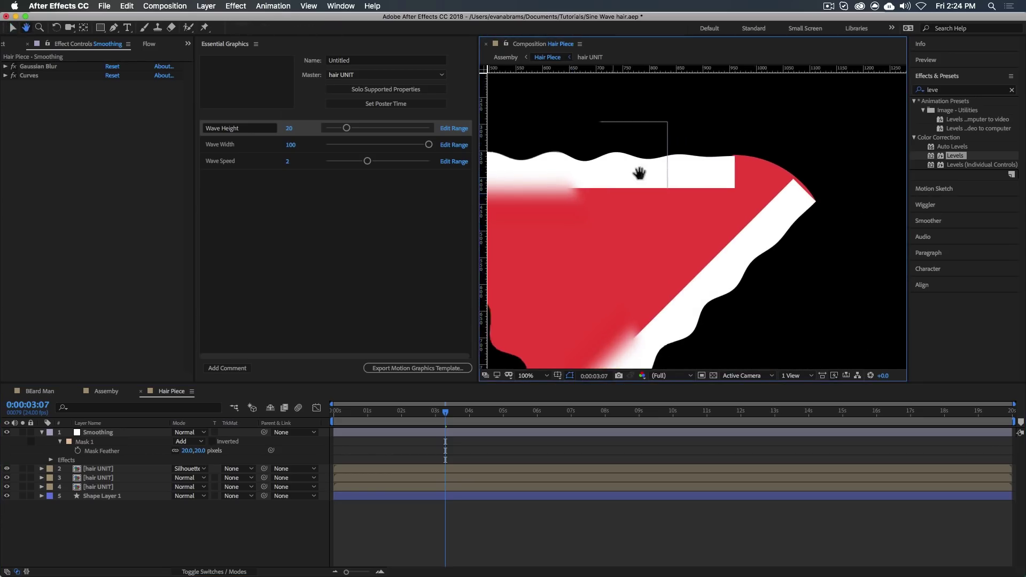
key(comma)
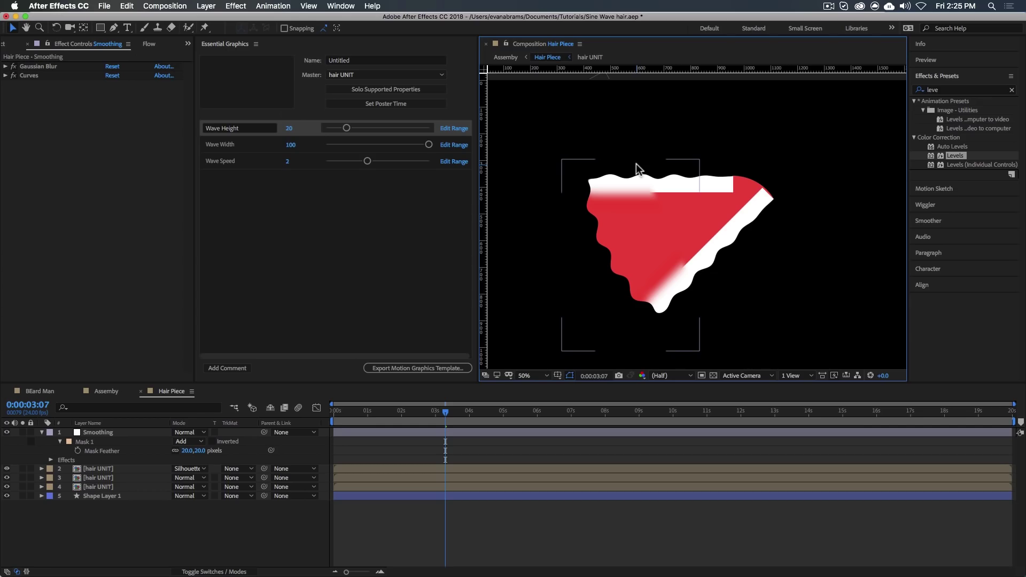
Collapse the Smoothing layer, close Hair Piece and view the hair in Assembly.
click(42, 433)
right_click(133, 452)
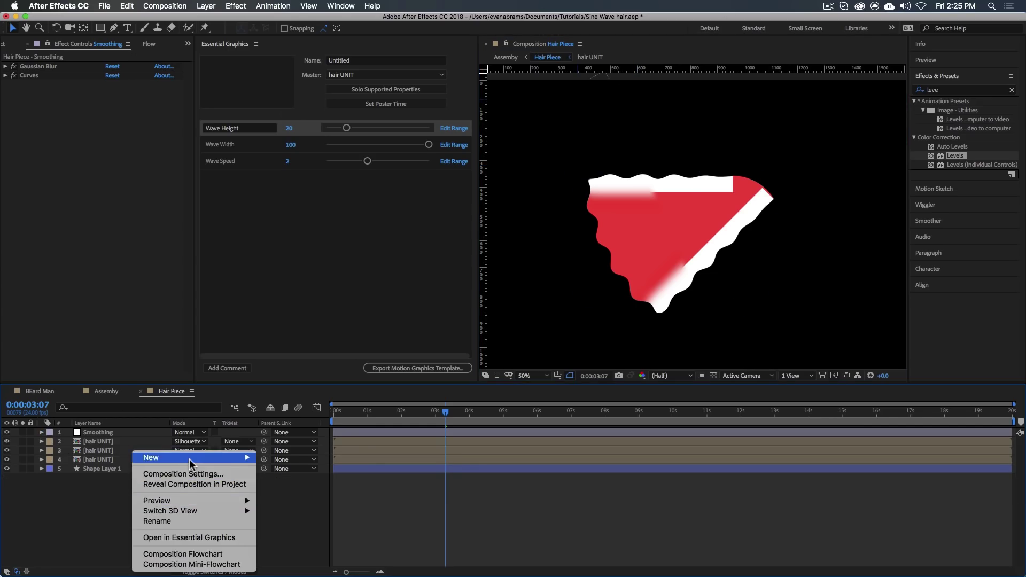
mouse_move(190, 458)
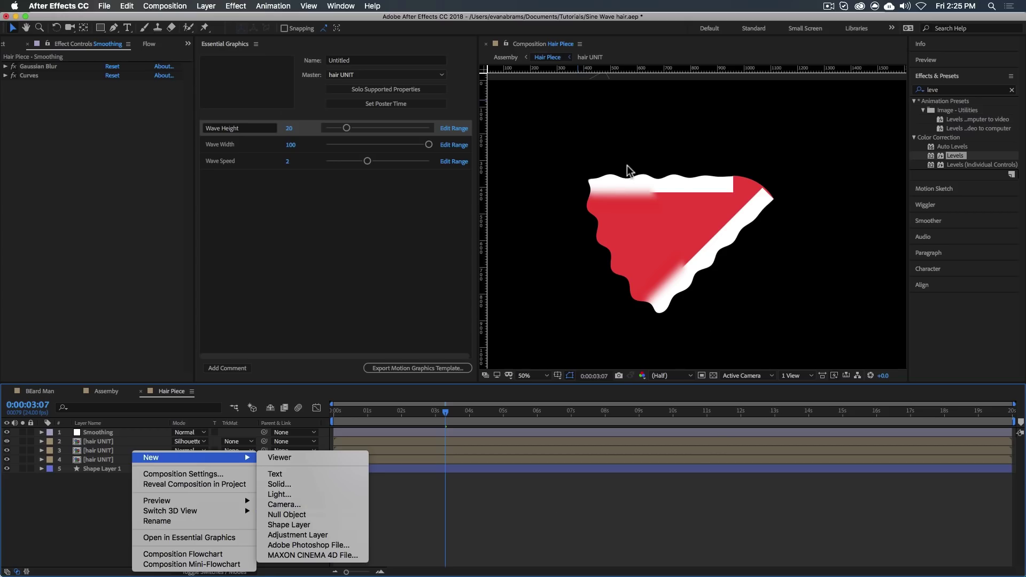
click(638, 516)
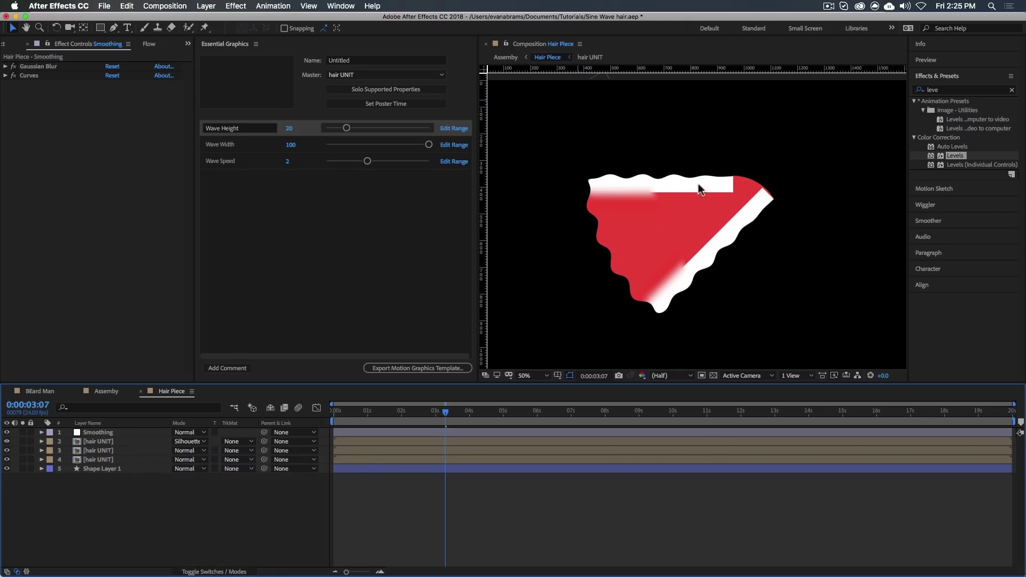
key(super+w)
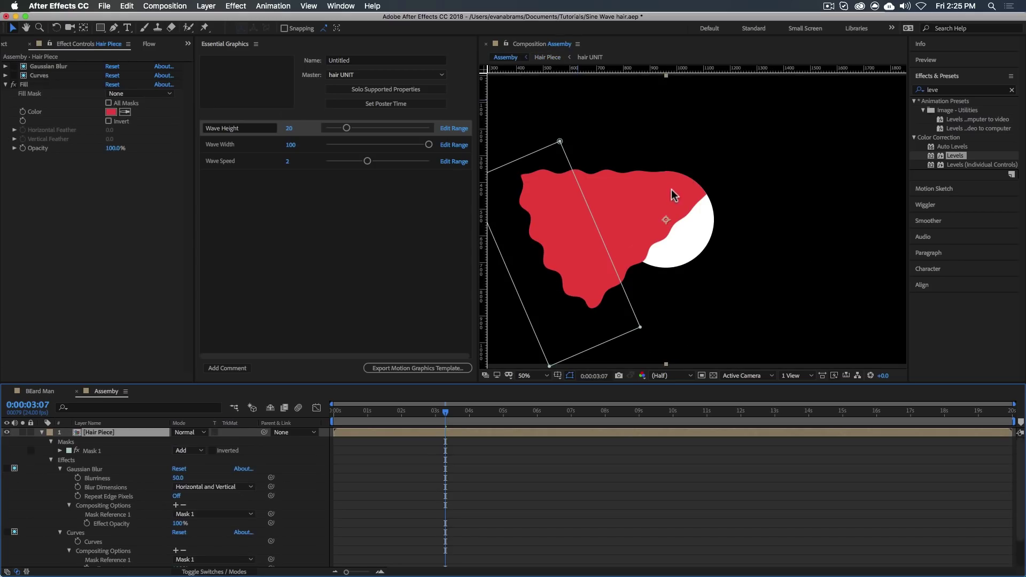
scroll(671, 189, up, 2)
click(646, 227)
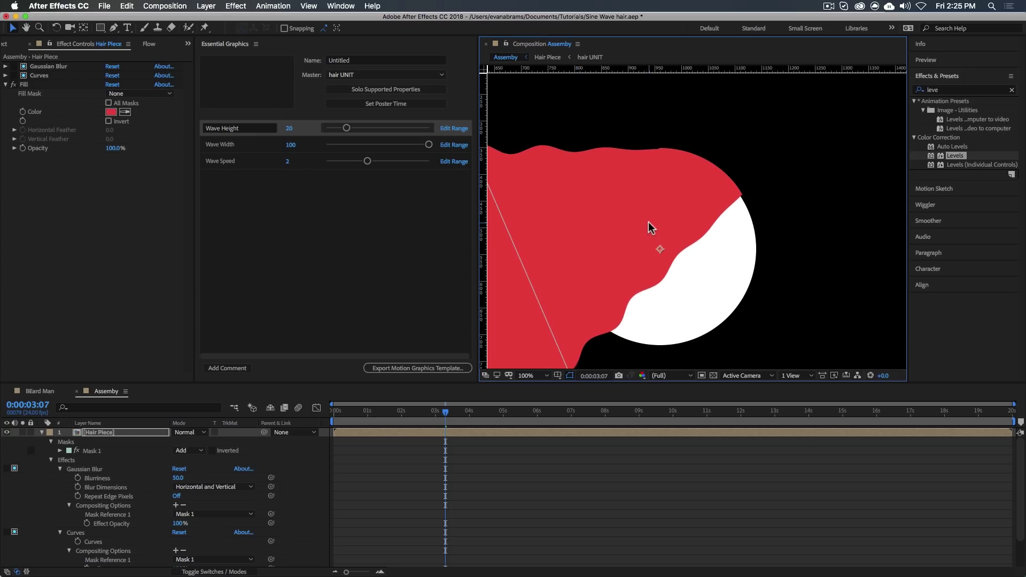
Inspect the red shape's top vertex inside the Hair Piece precomp.
double_click(595, 431)
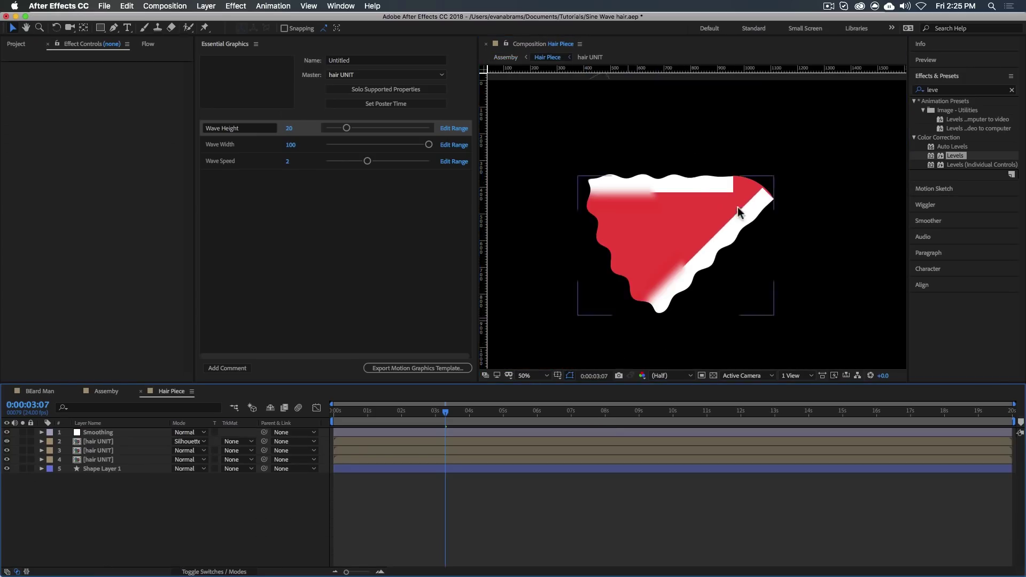
scroll(737, 207, up, 2)
click(721, 143)
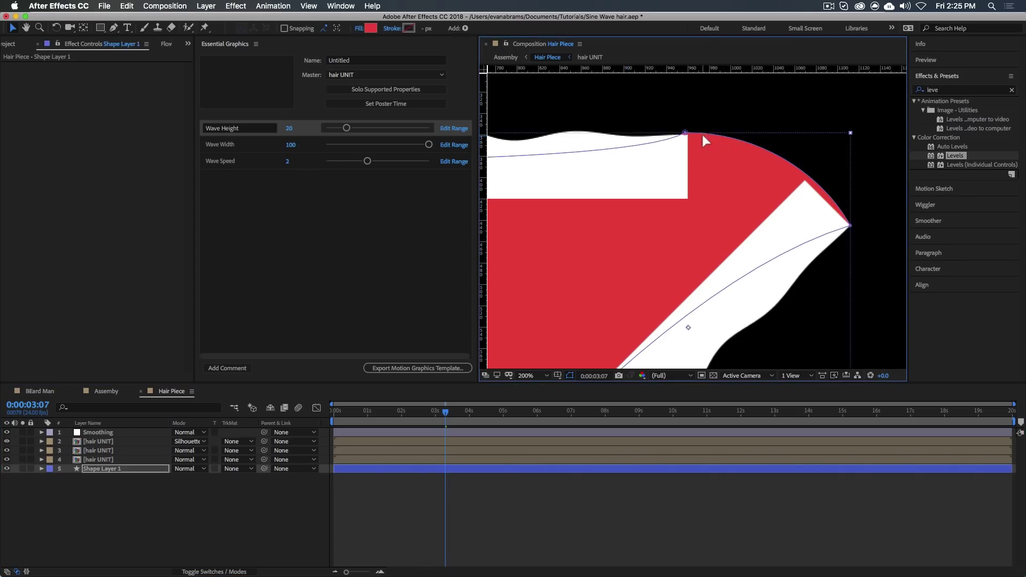
scroll(694, 138, up, 2)
click(667, 131)
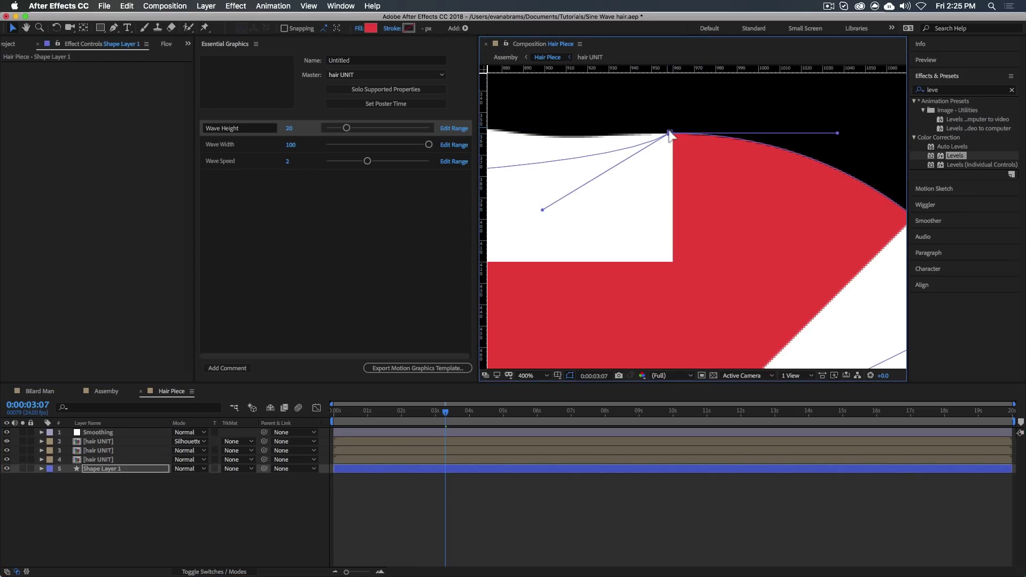
key(h)
scroll(769, 262, right, 5)
Return to the Assembly comp and preview the wave animation from the start.
click(658, 392)
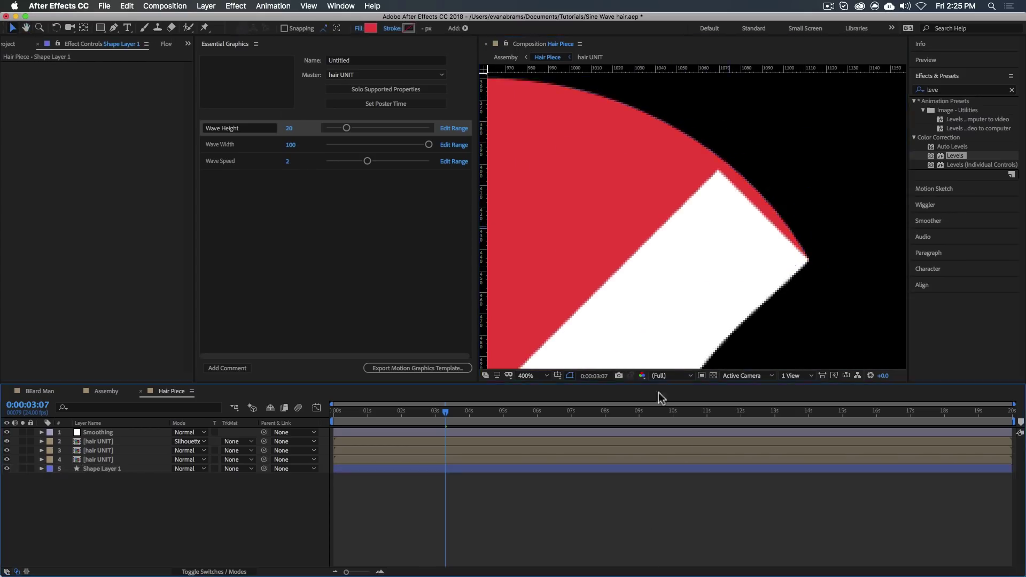
key(super+w)
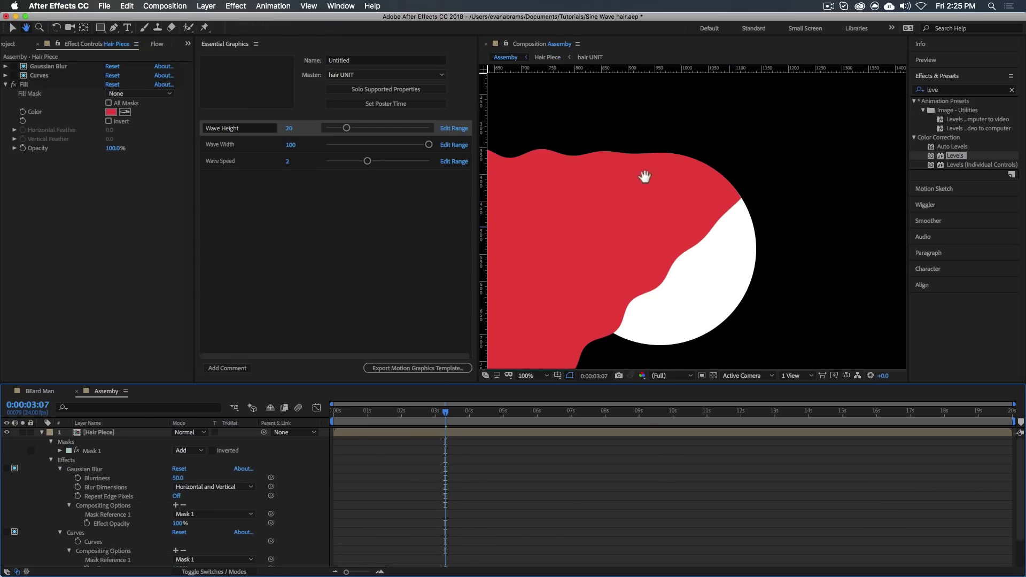
scroll(694, 160, down, 2)
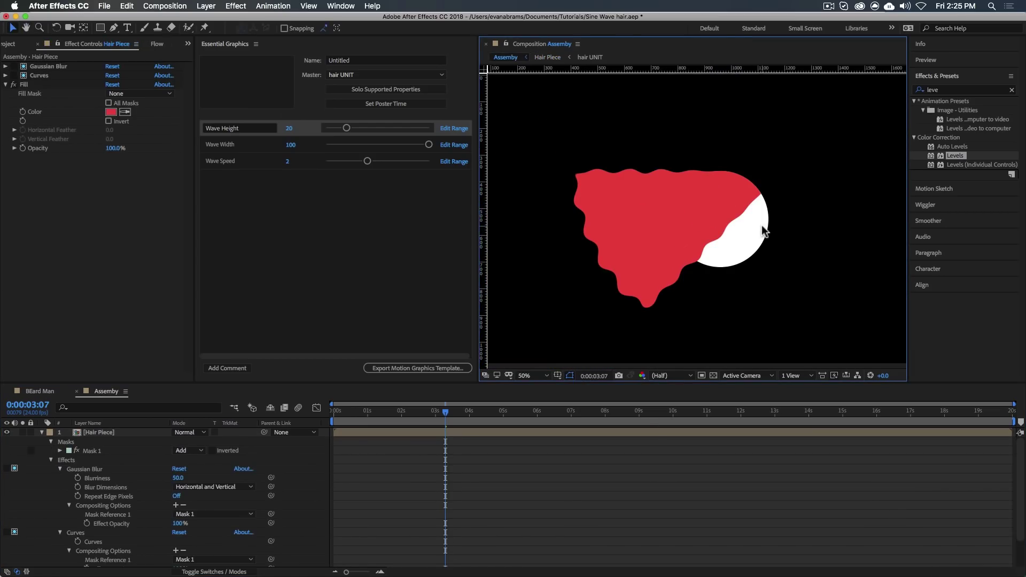
key(Page_Down)
scroll(814, 216, right, 3)
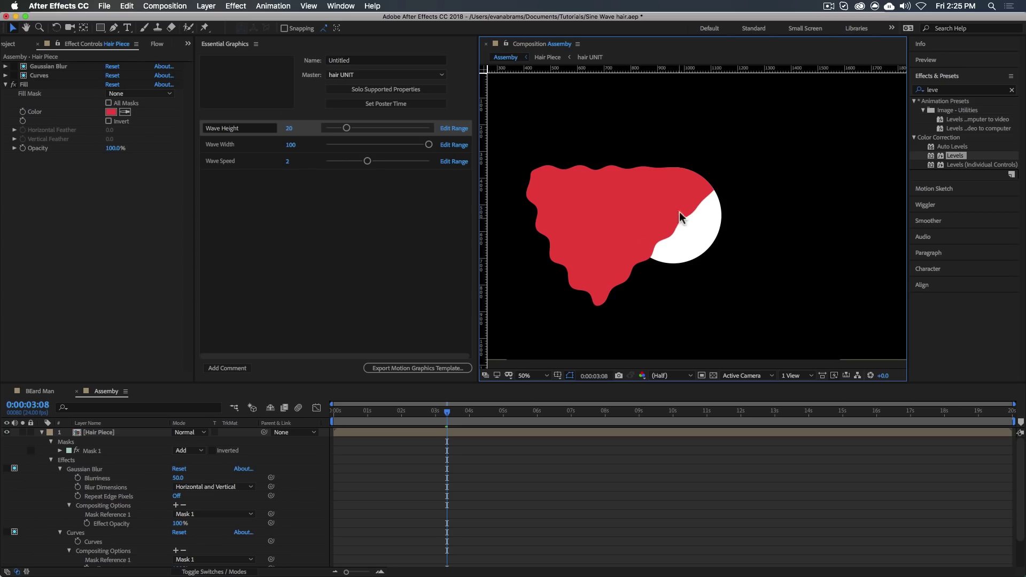
key(space)
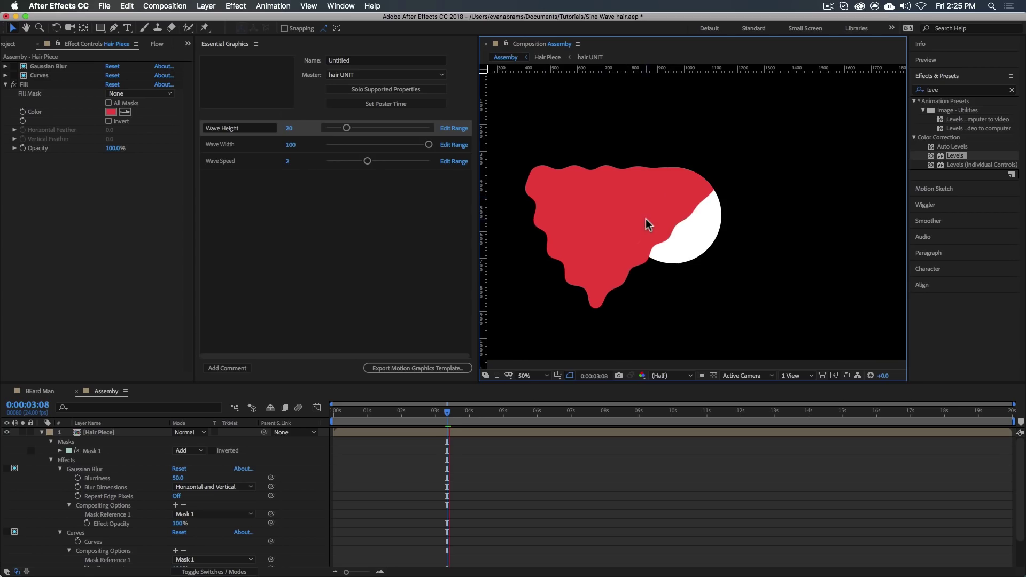
key(Home)
key(space)
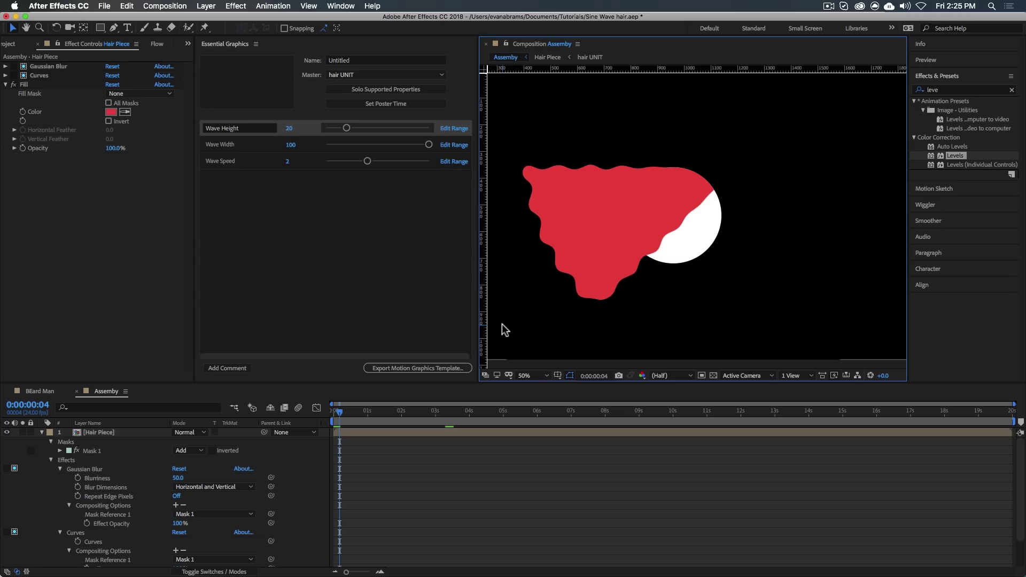
In Hair Piece, expand layer 3 [hair UNIT] to show its Wave Height, Width and Speed.
double_click(401, 432)
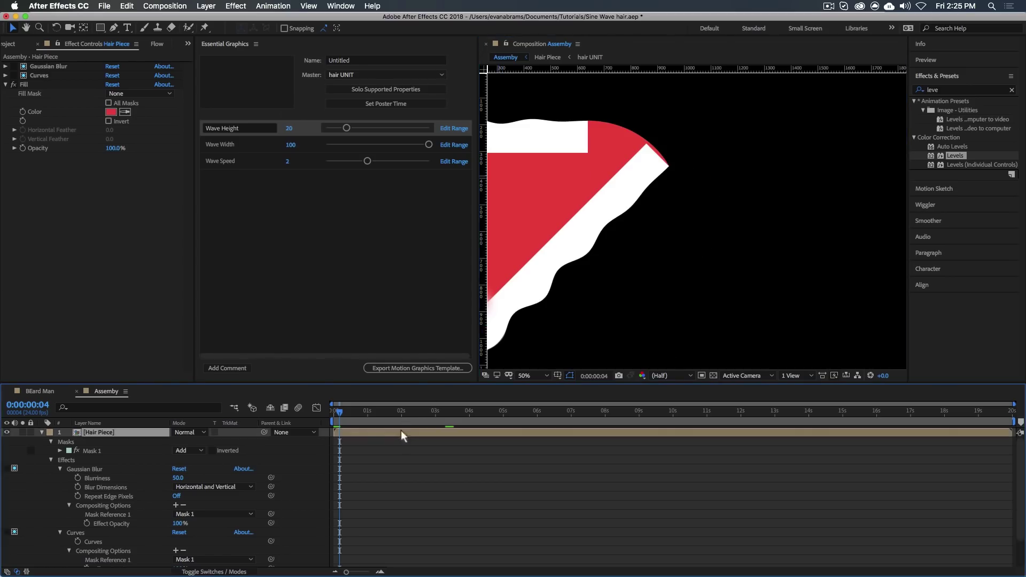
click(376, 441)
drag(570, 255, 706, 263)
key(v)
key(comma)
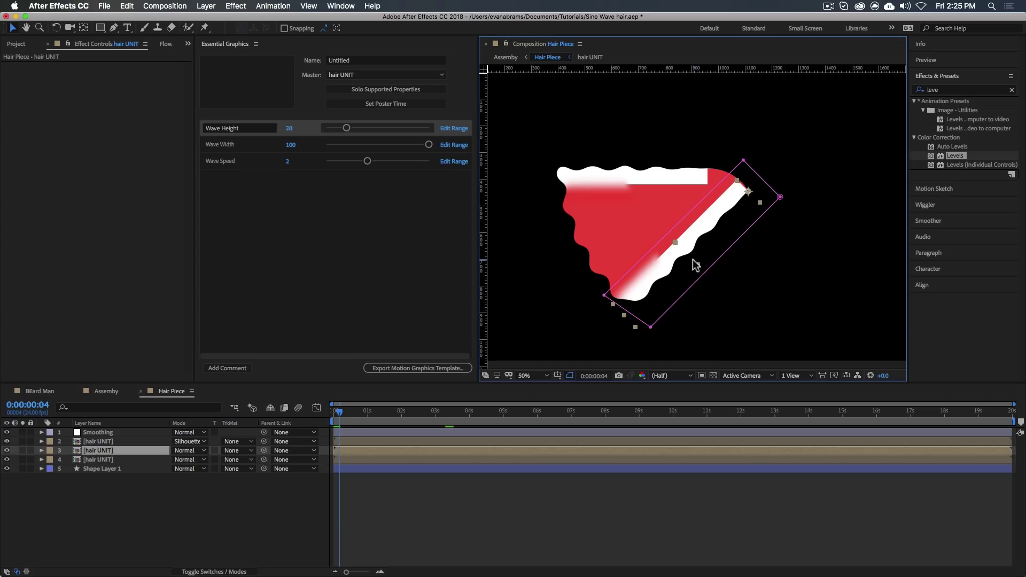
click(41, 451)
scroll(90, 507, down, 2)
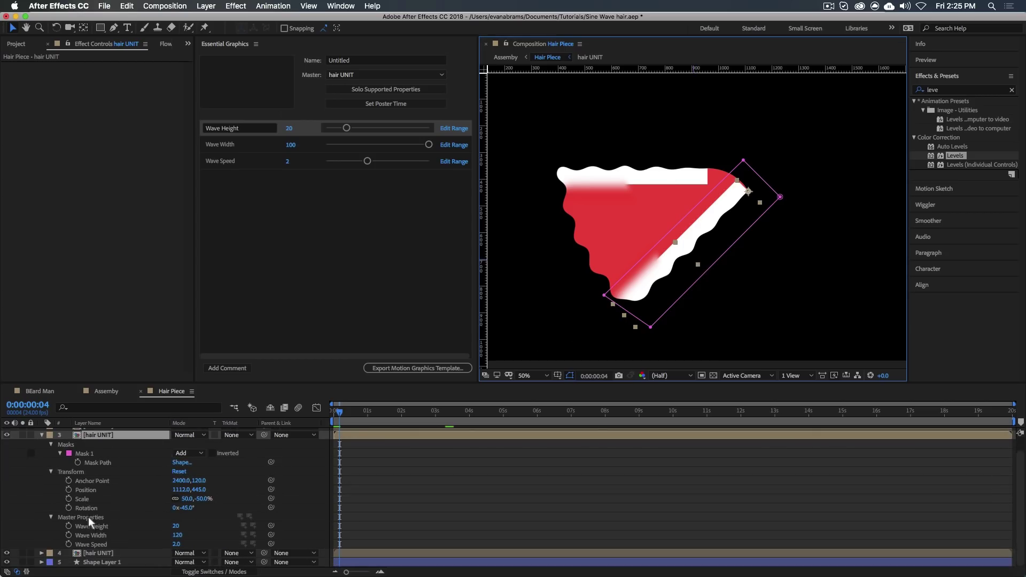
click(96, 543)
click(101, 526)
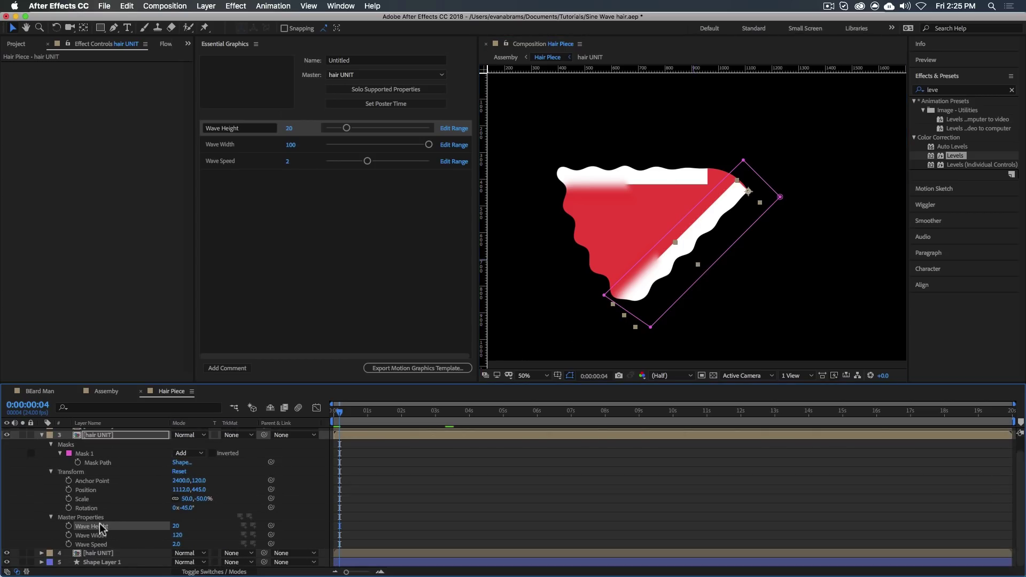